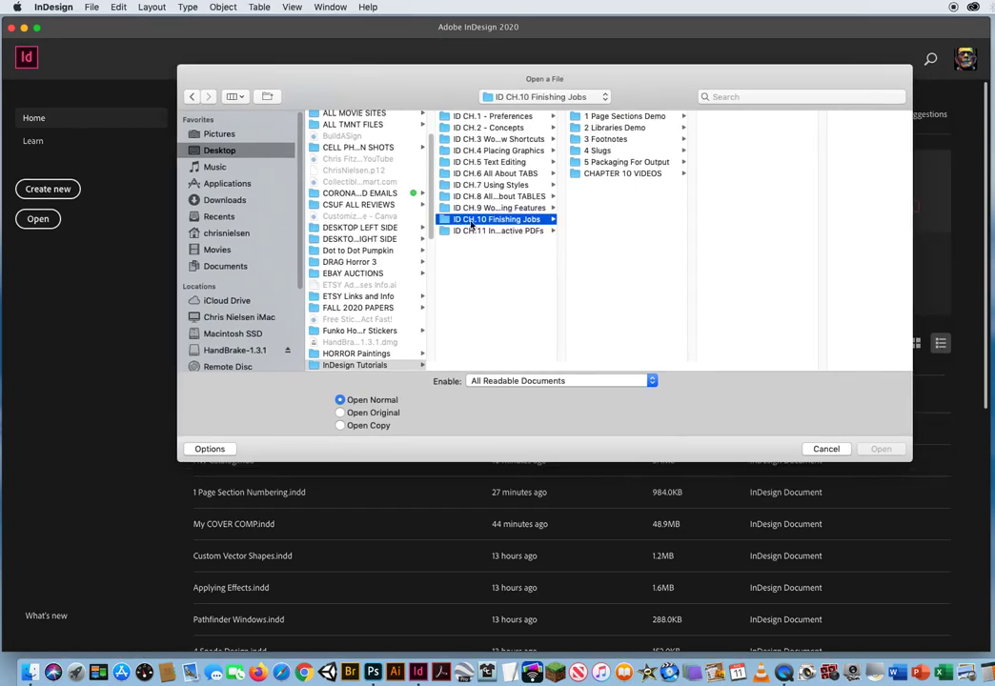
Step: Open ID Choc Libraries.indd from the 2 Libraries Demo folder and dismiss the missing-links warning
left_click(603, 131)
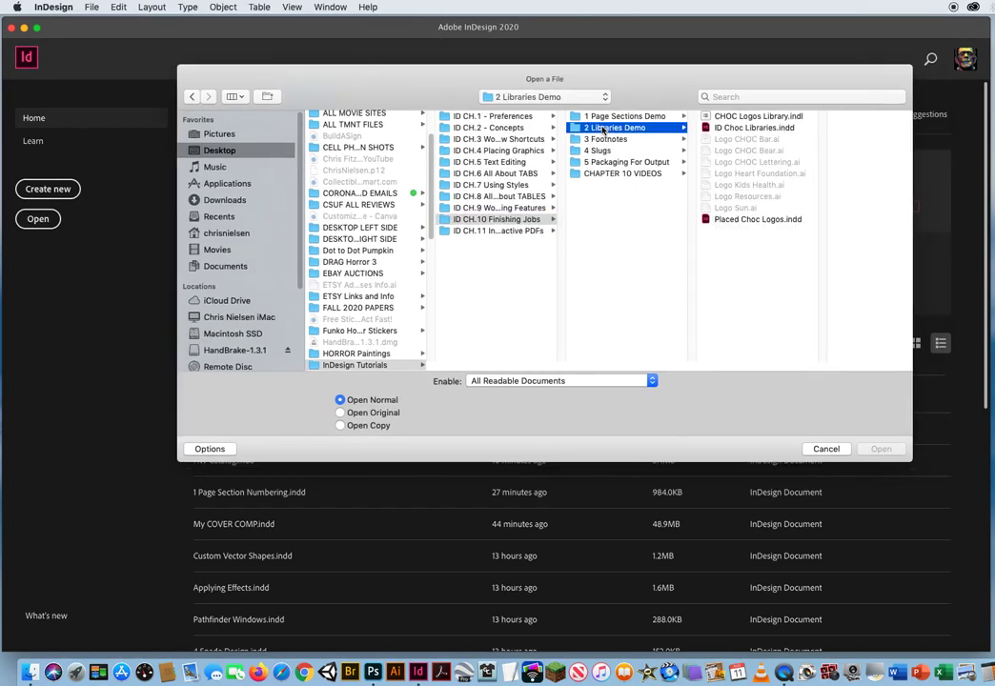
left_click(739, 130)
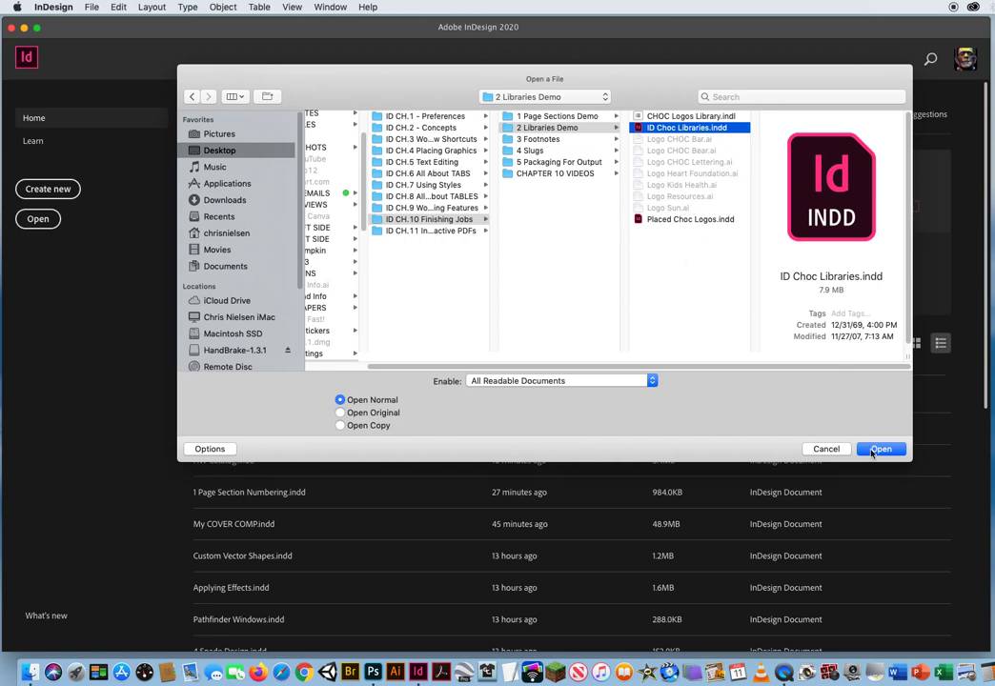
left_click_drag(871, 453, 812, 449)
key("Return")
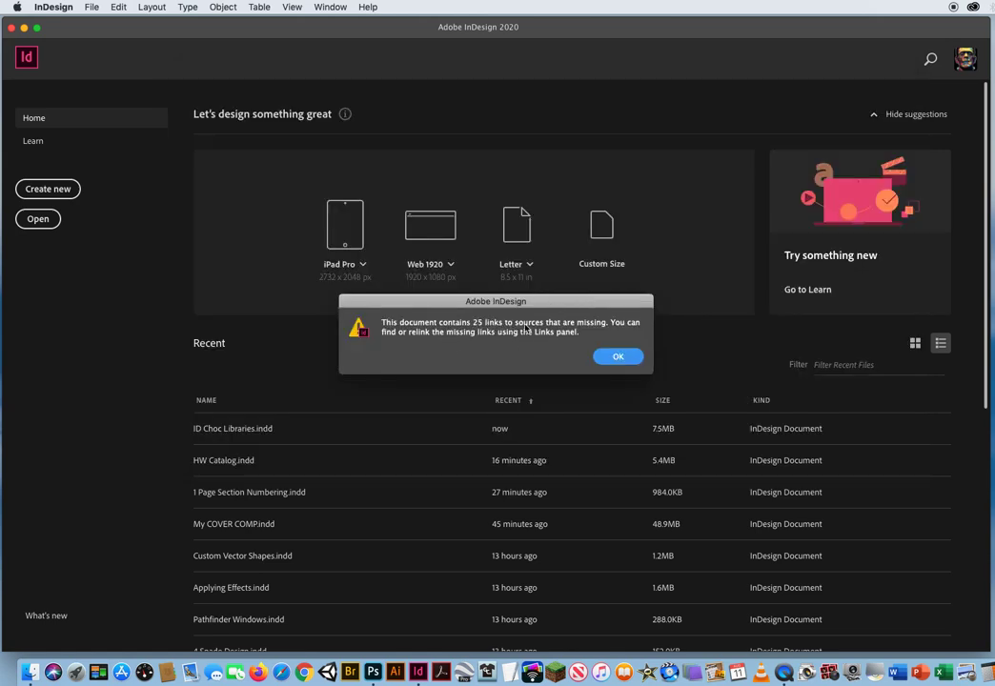
left_click(620, 356)
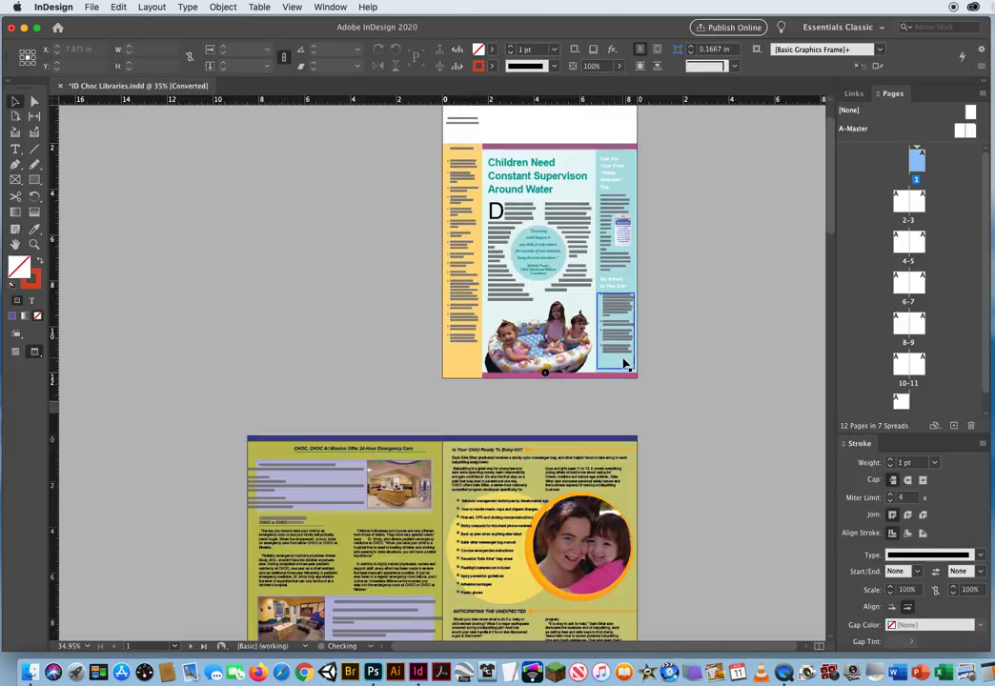
left_click_drag(607, 298, 187, 139)
left_click(403, 357)
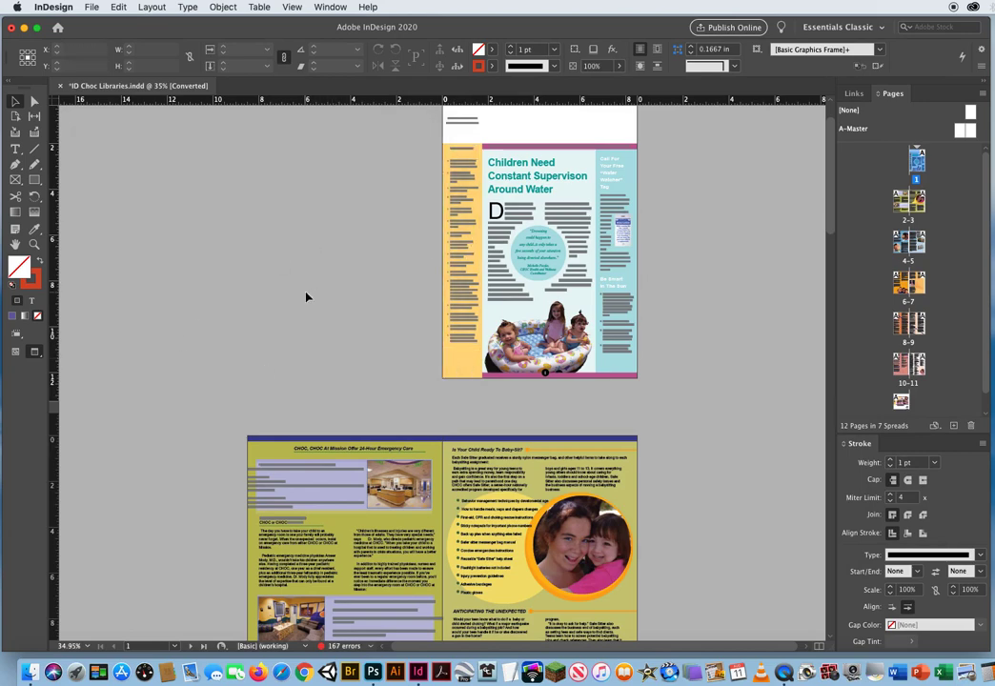
Step: Zoom in on the newsletter's cover and examine its layout, followed by the page 2–3 and 4–5 spreads
key("z")
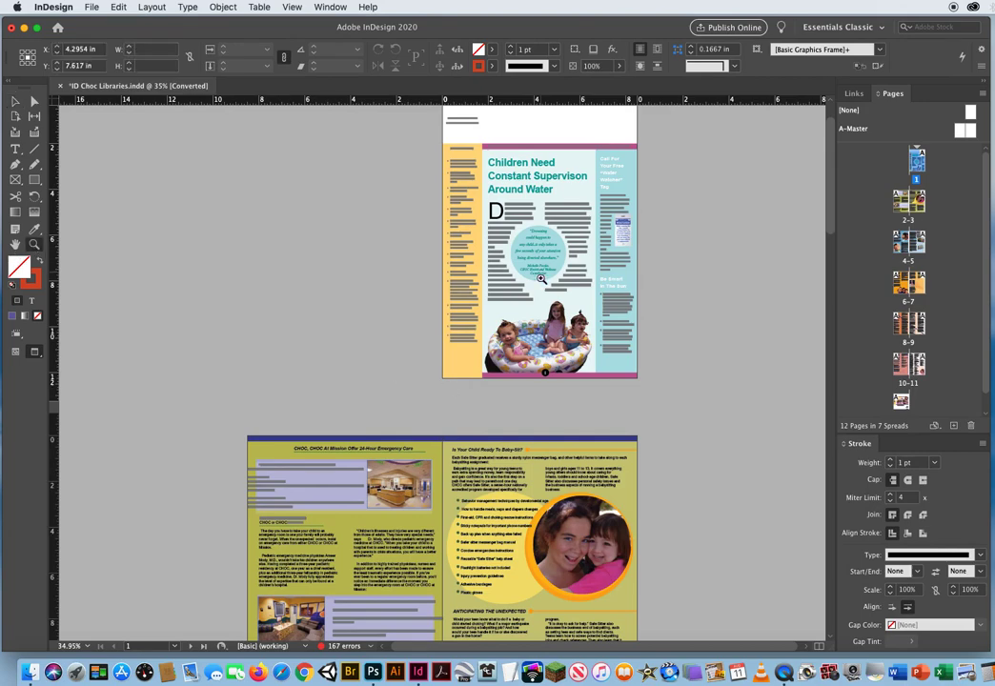
left_click(541, 279)
left_click(442, 353)
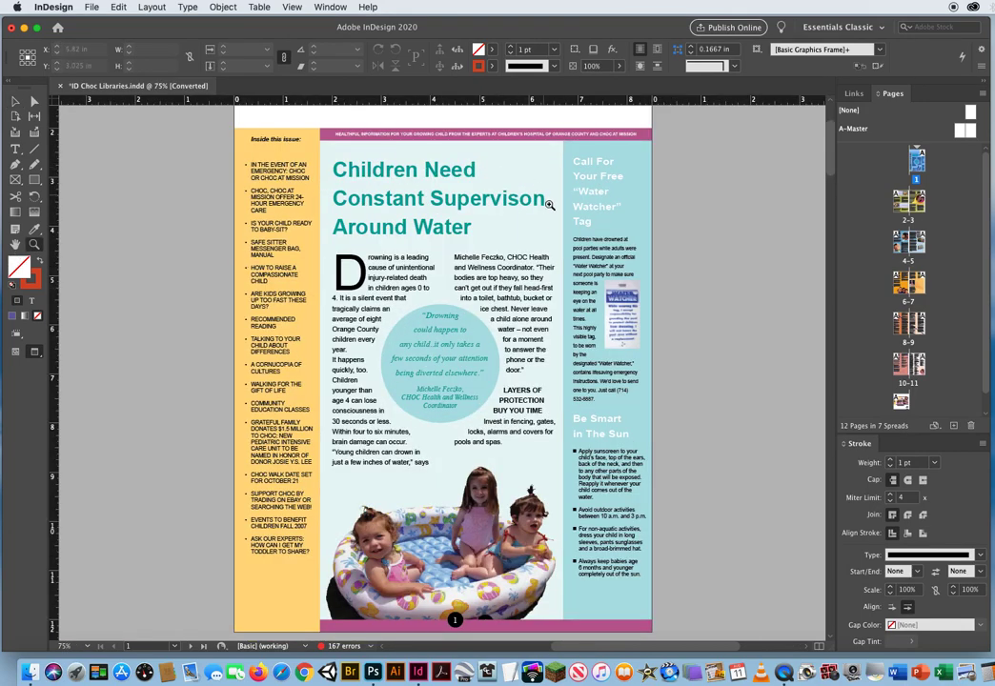
scroll(329, 373, "up", 3)
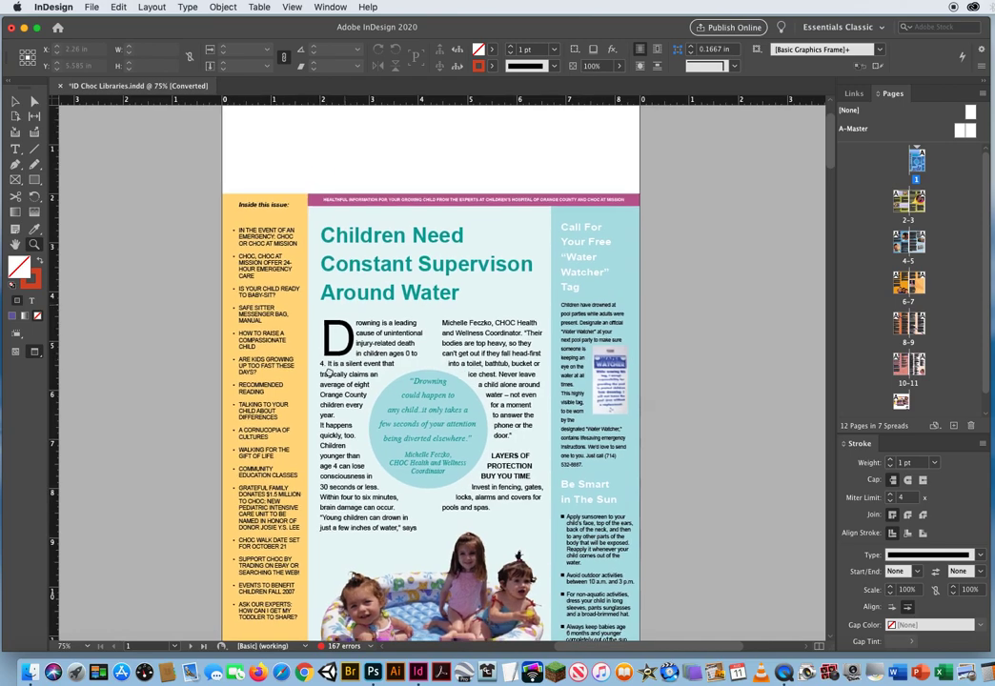
scroll(329, 372, "down", 1)
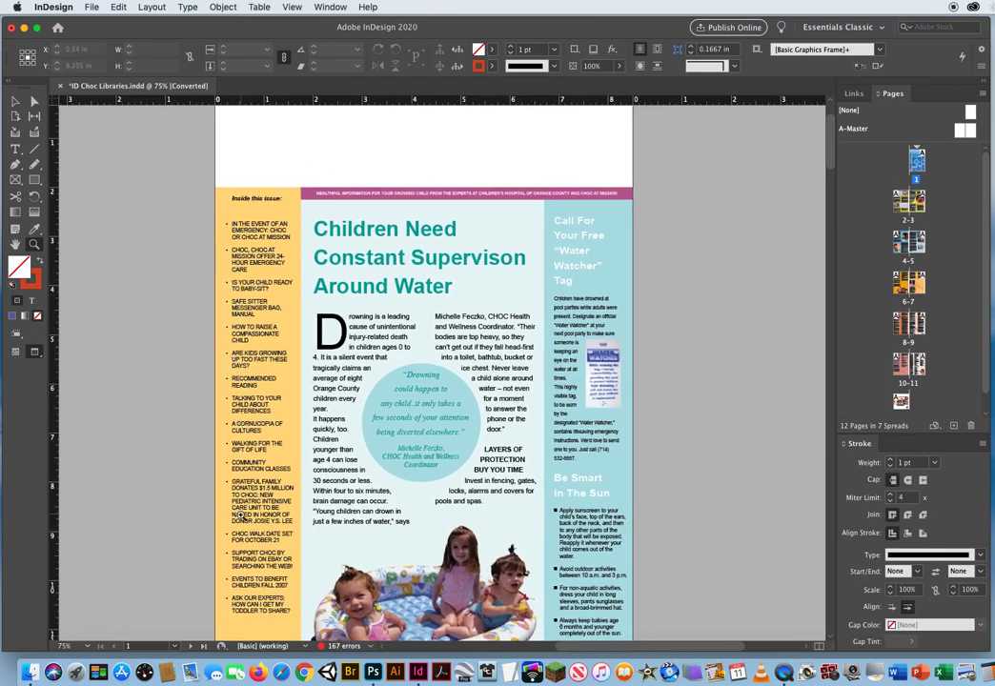
scroll(271, 384, "down", 5)
scroll(271, 384, "right", 4)
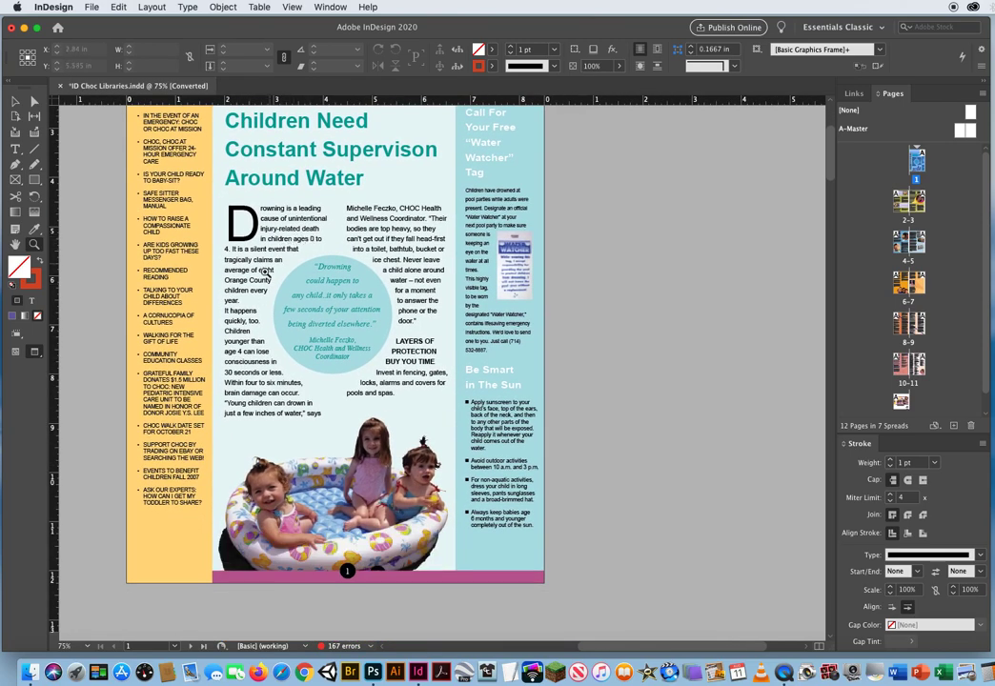
scroll(309, 286, "down", 5)
scroll(309, 286, "right", 3)
scroll(309, 261, "down", 1)
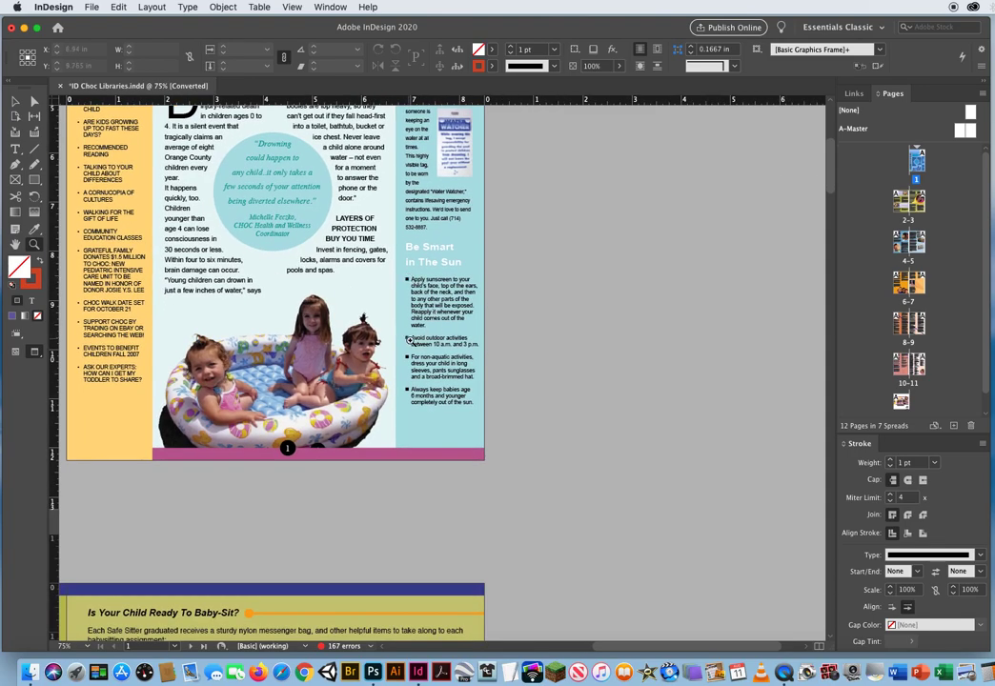
scroll(273, 391, "down", 1)
scroll(274, 391, "left", 1)
scroll(274, 391, "down", 15)
scroll(273, 391, "left", 8)
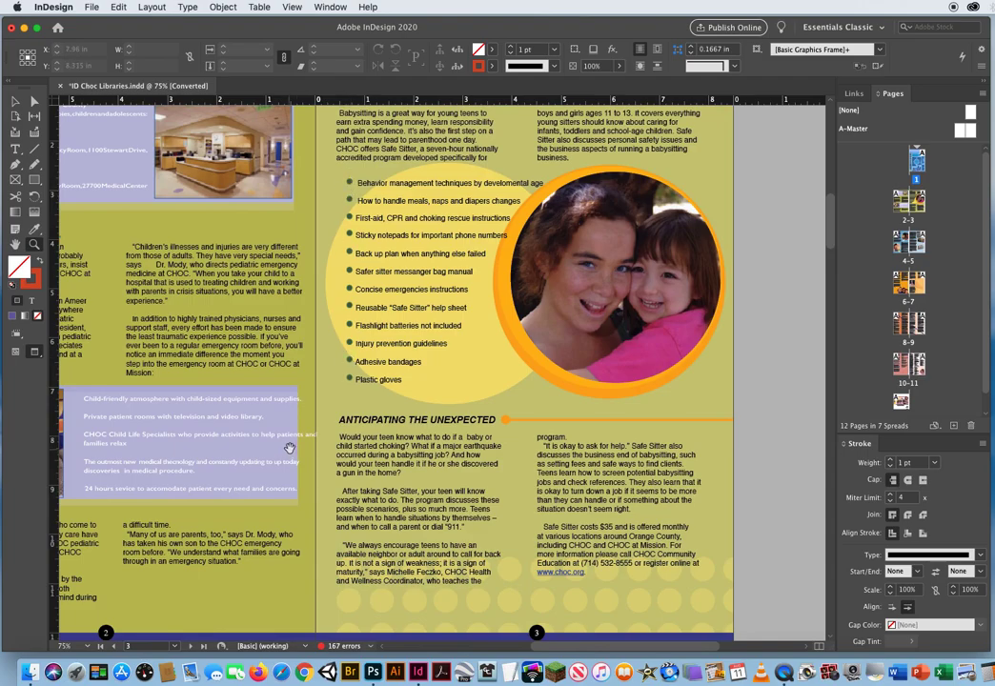
scroll(236, 366, "down", 5)
scroll(237, 366, "left", 8)
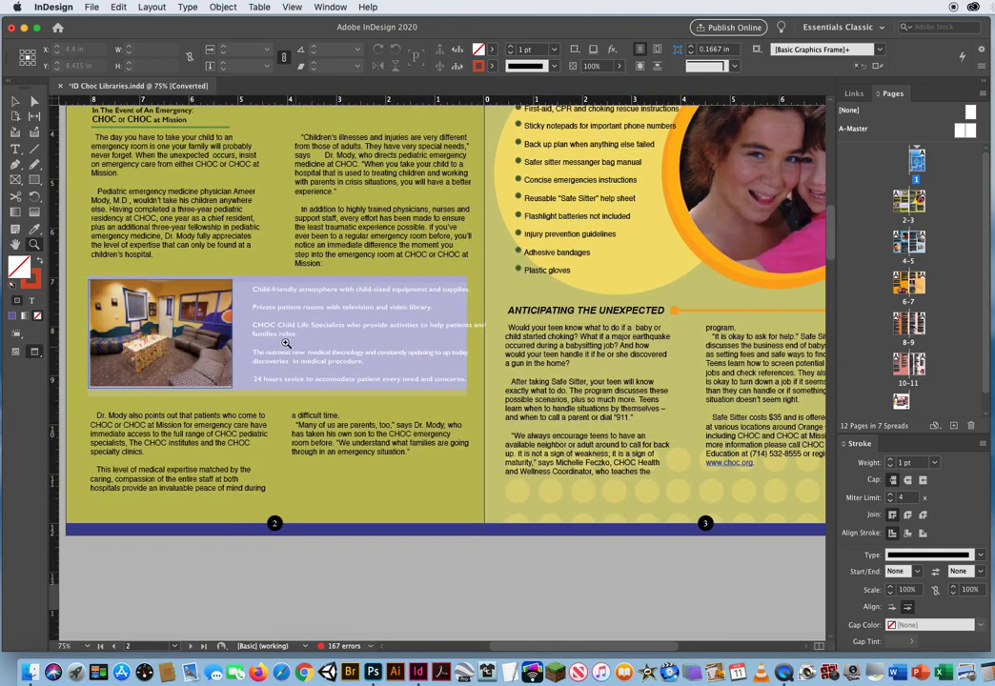
scroll(374, 232, "down", 7)
scroll(374, 232, "left", 1)
scroll(373, 231, "down", 20)
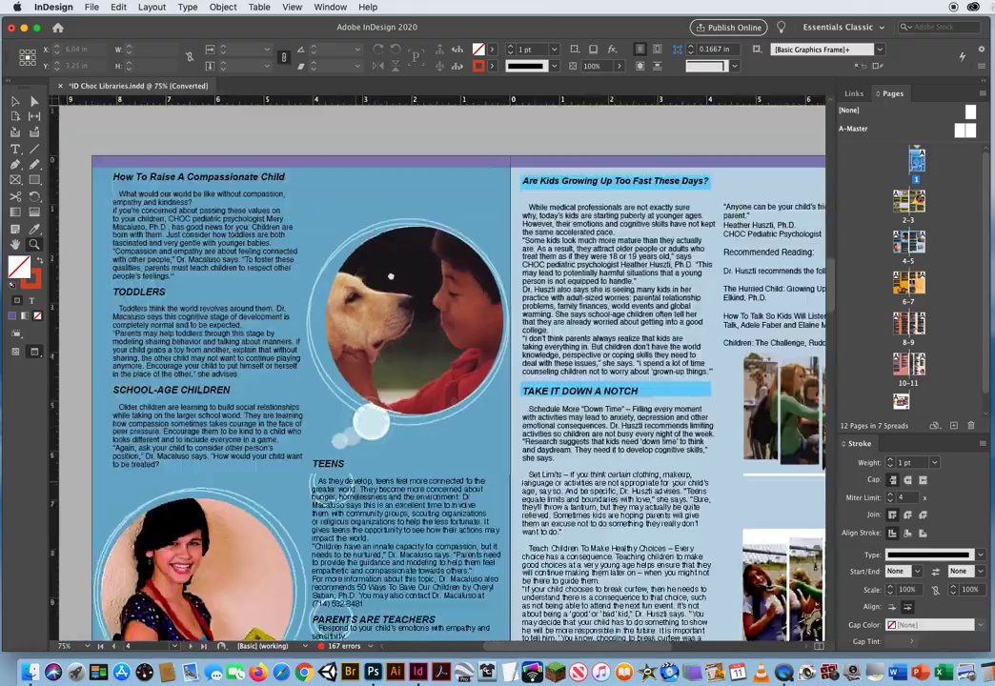
Step: Return to the cover to examine its blank masthead area, and review the headings of the page 2–3 and 4–5 spreads again
scroll(332, 310, "right", 1)
scroll(334, 311, "up", 20)
scroll(333, 310, "right", 4)
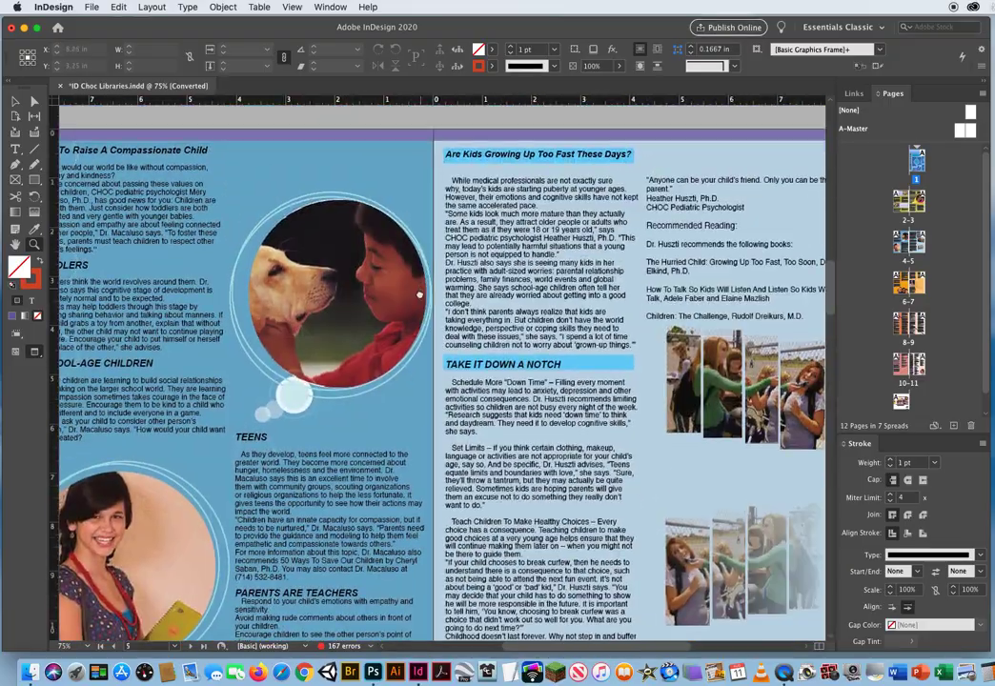
scroll(352, 259, "up", 20)
scroll(352, 259, "left", 3)
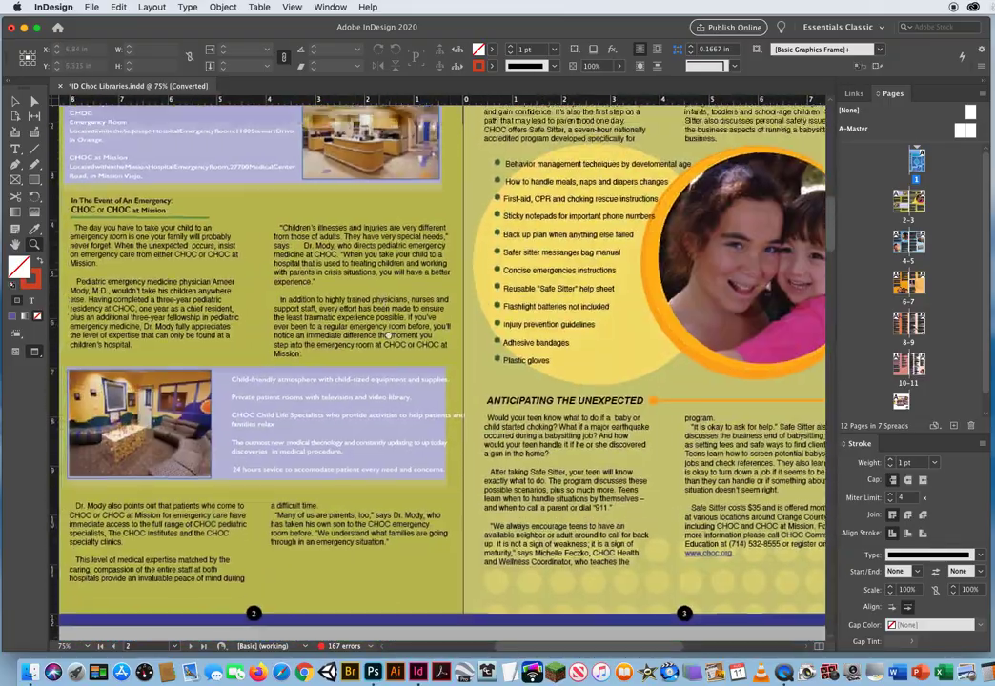
scroll(399, 260, "up", 20)
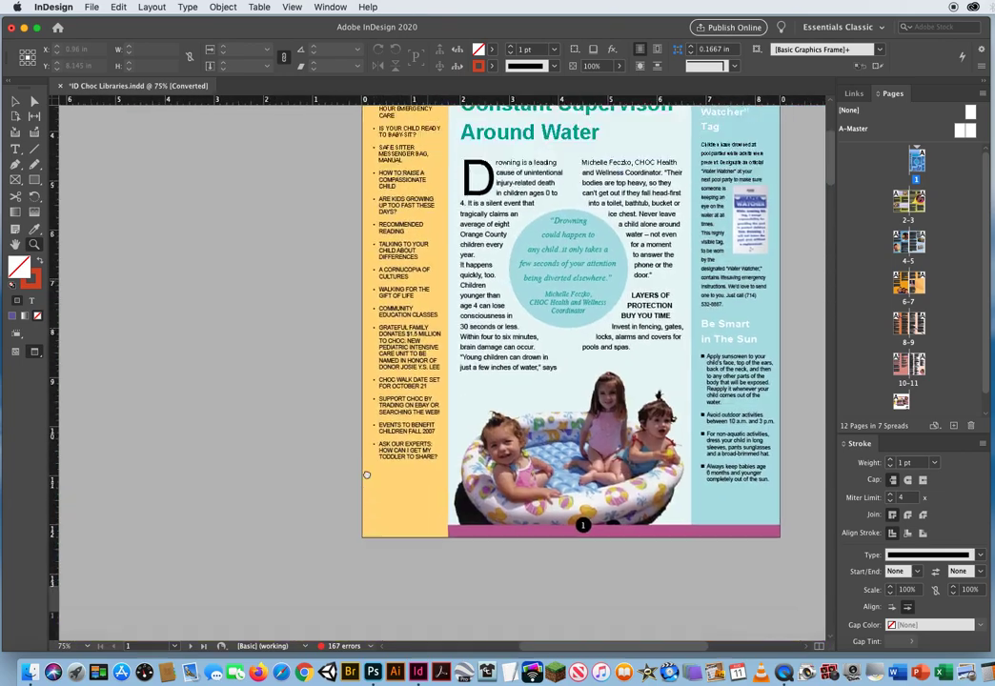
scroll(366, 470, "right", 3)
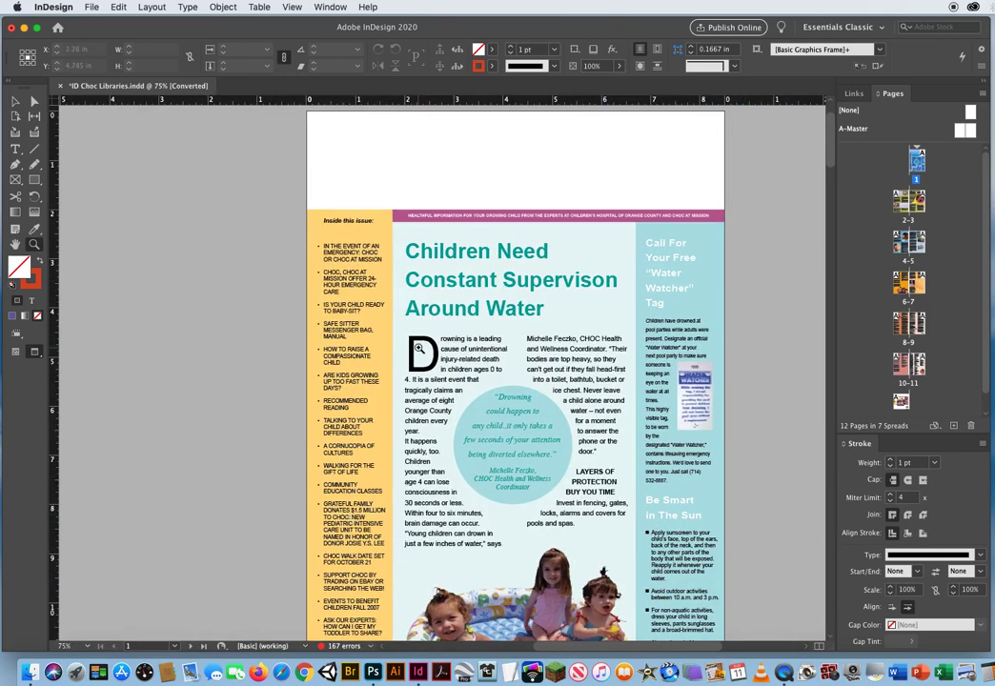
scroll(362, 305, "up", 3)
scroll(362, 305, "right", 2)
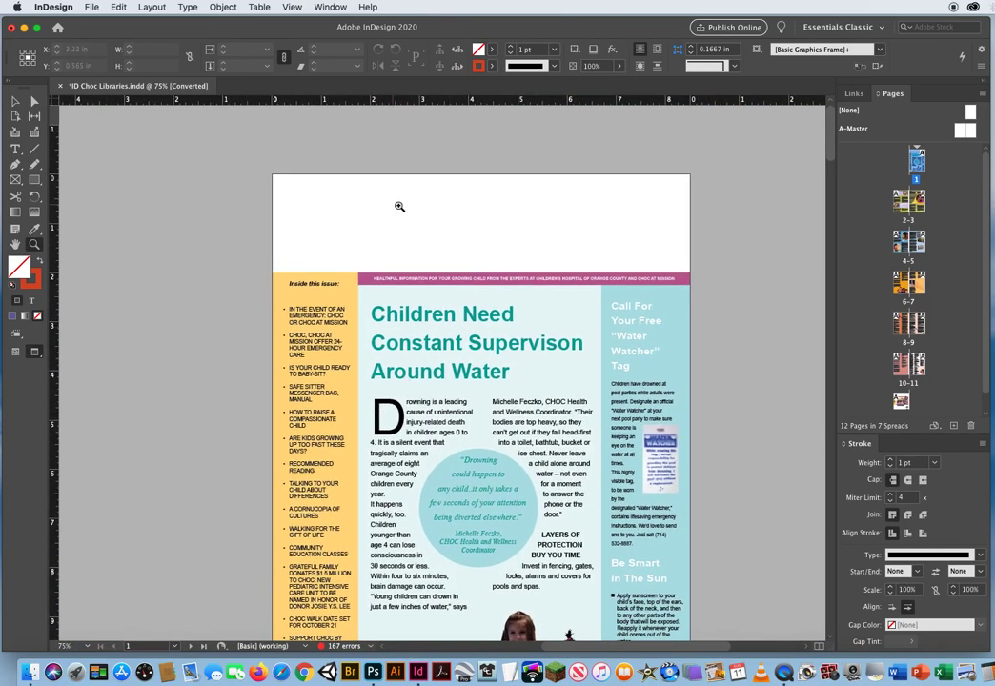
scroll(386, 429, "down", 18)
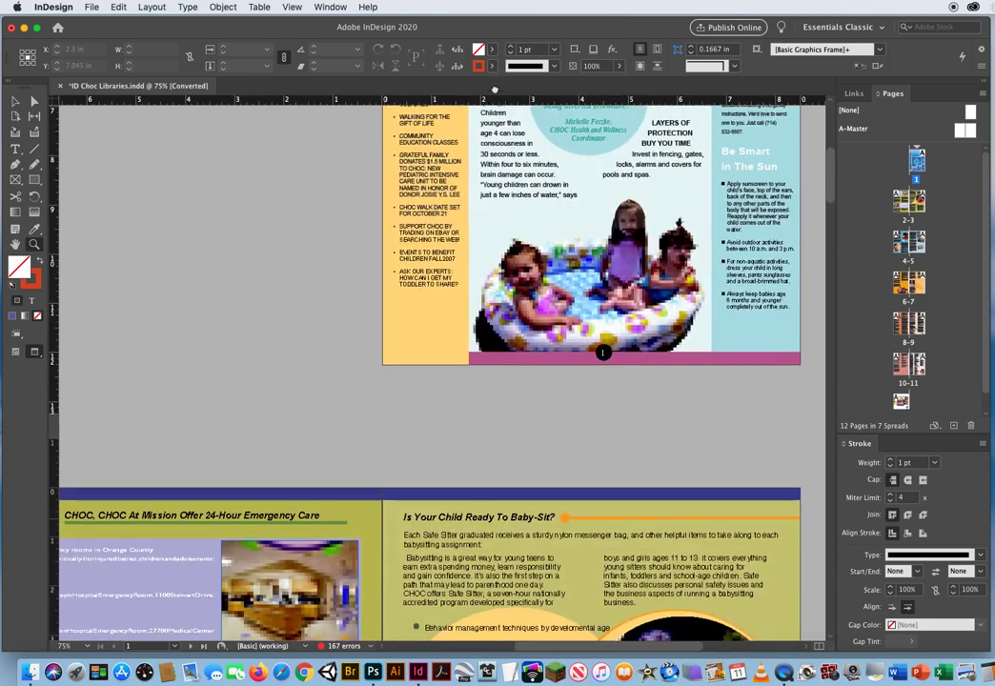
scroll(540, 192, "left", 5)
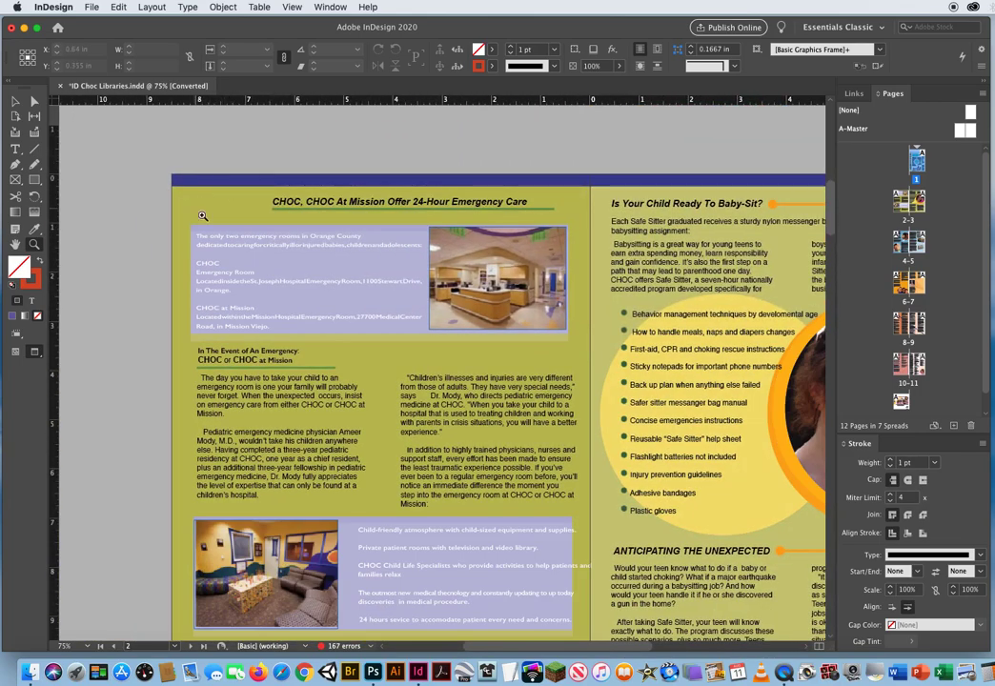
scroll(364, 517, "down", 15)
scroll(363, 517, "right", 3)
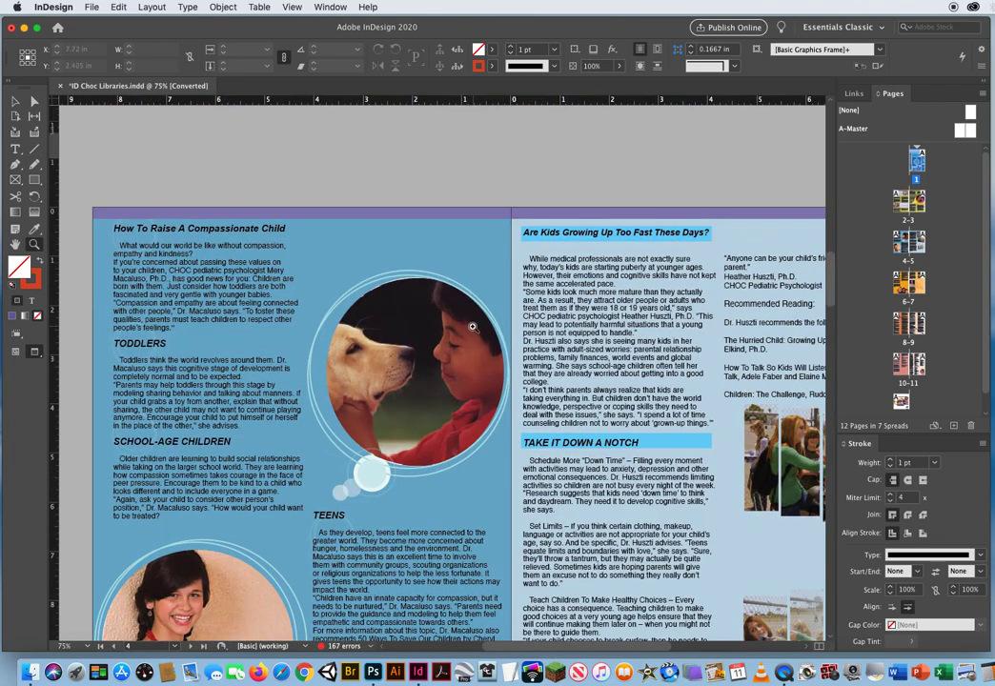
left_click(471, 326, "alt")
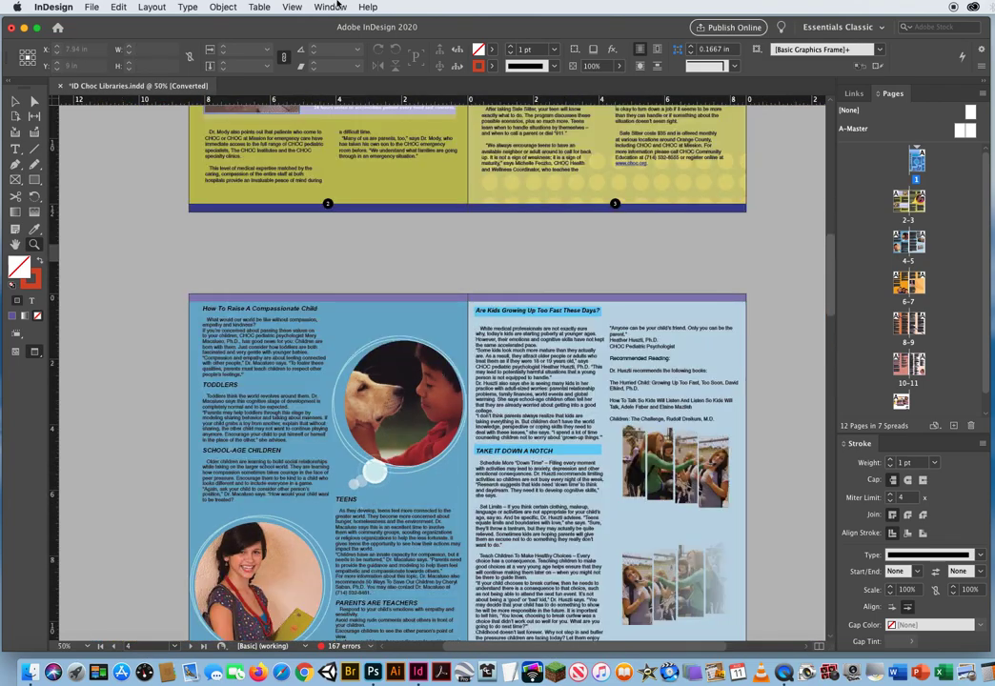
Step: Display the layer list, briefly isolate the bottom PLACE HERE layer and the transparency layer, restore all layers' visibility and close the list
left_click(330, 7)
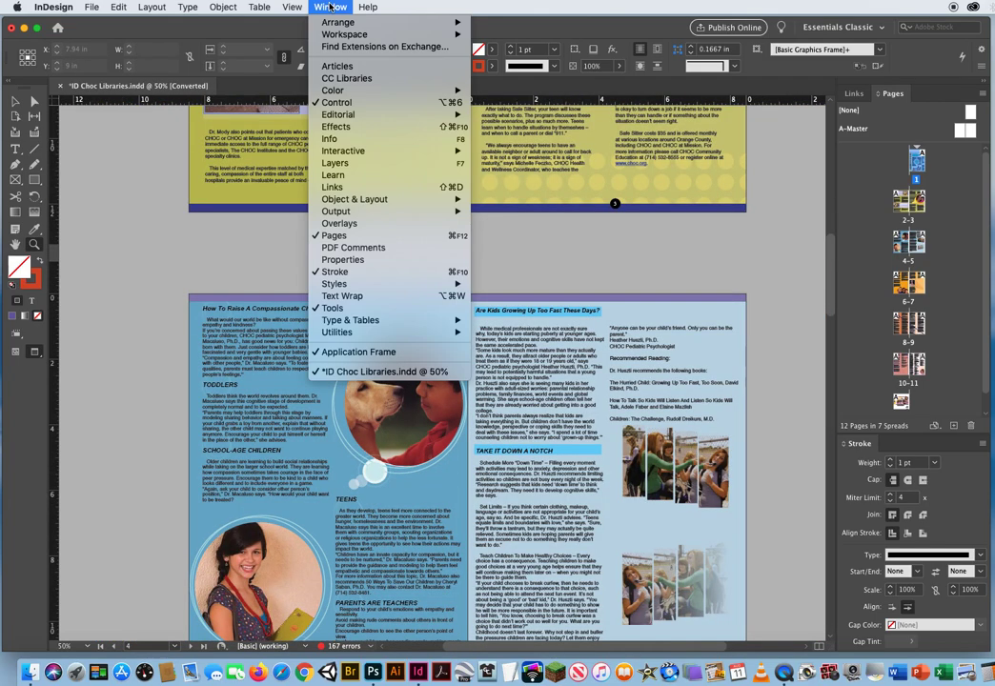
left_click(433, 163)
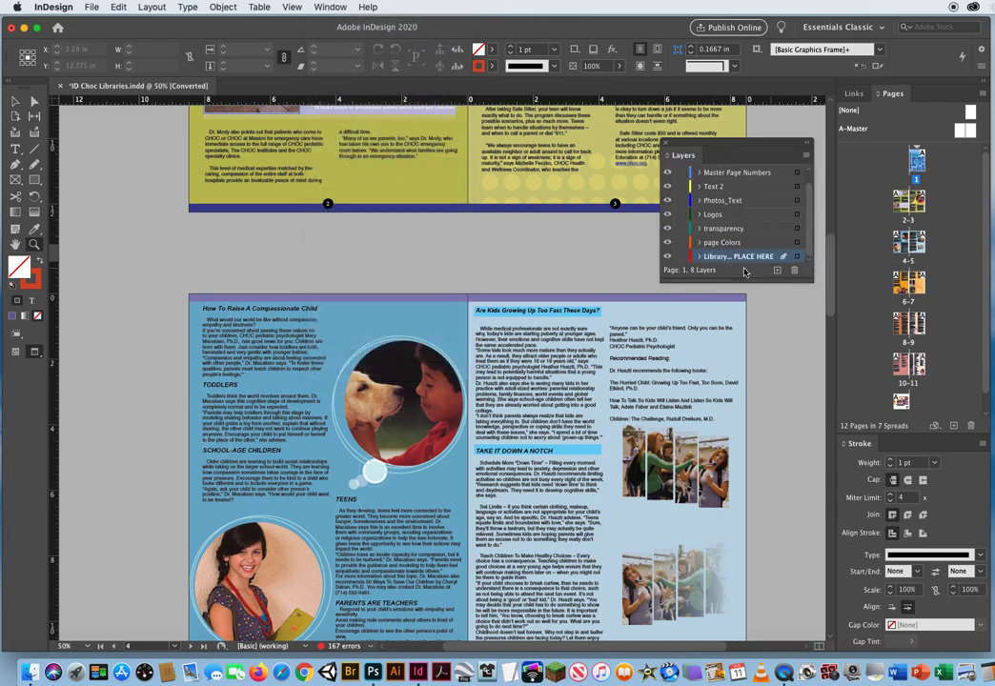
left_click(667, 257)
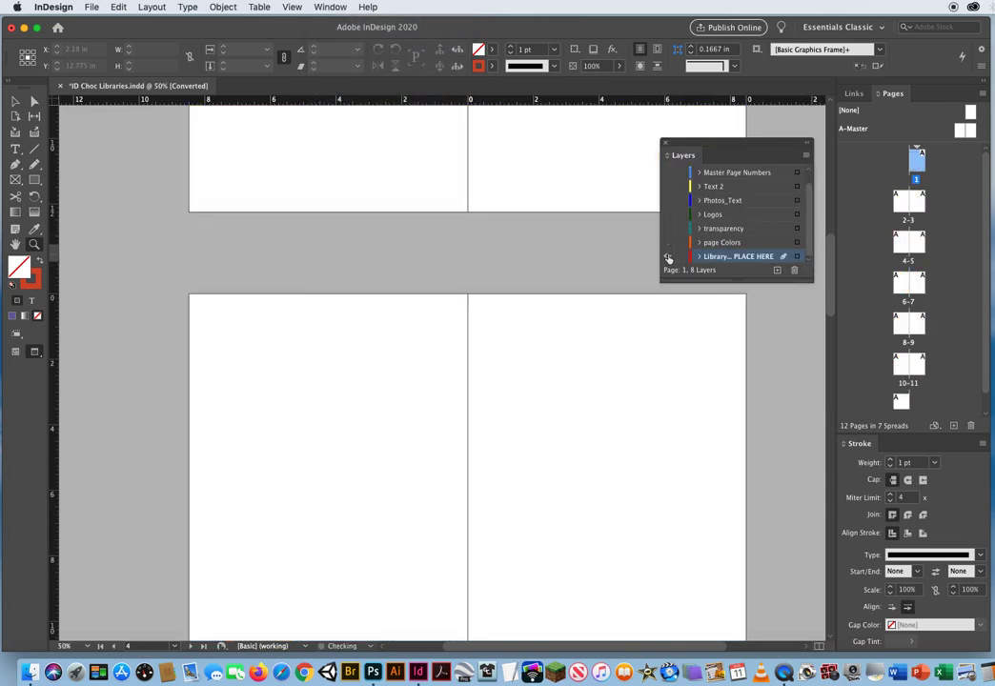
left_click(667, 256)
left_click(668, 230, "alt")
left_click(667, 230, "alt")
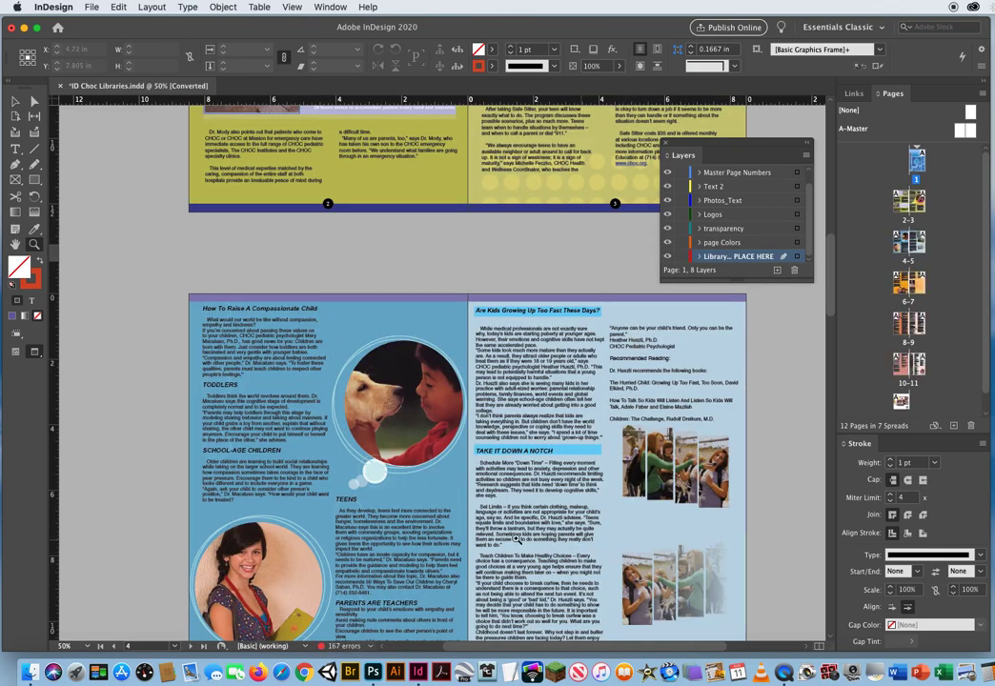
left_click(666, 145)
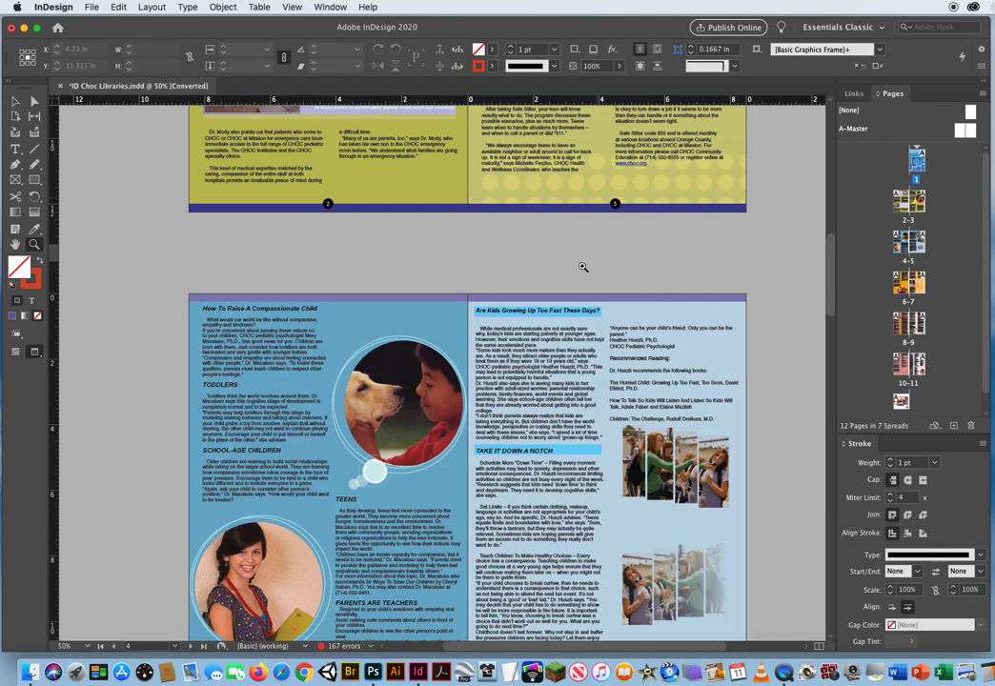
Step: Display the layer list again beside the cover page and make the Logos layer active
scroll(582, 267, "up", 10)
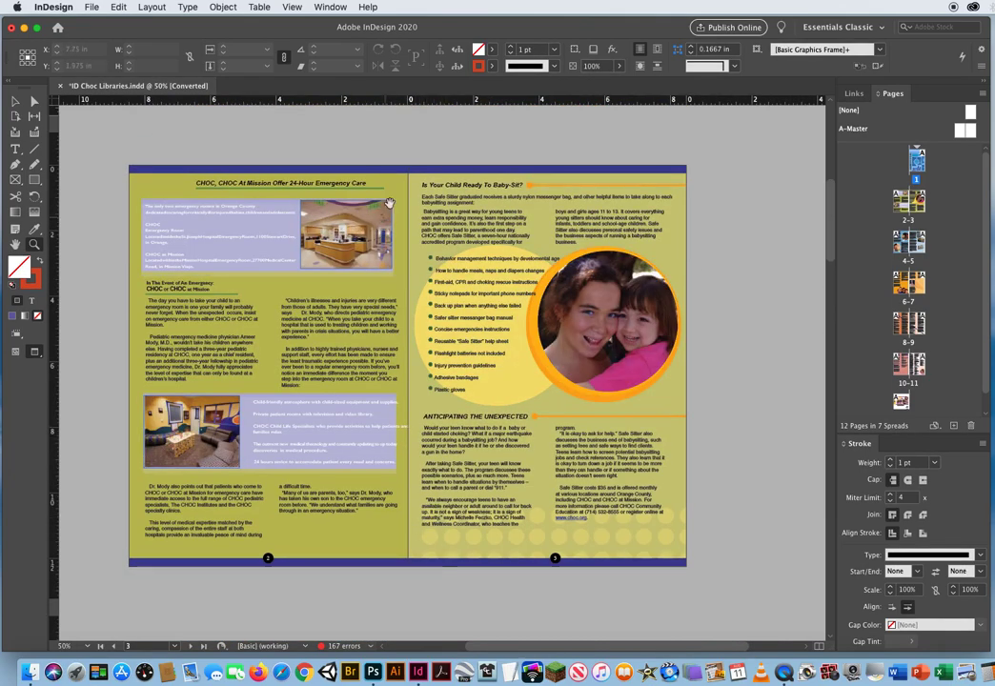
scroll(414, 186, "up", 5)
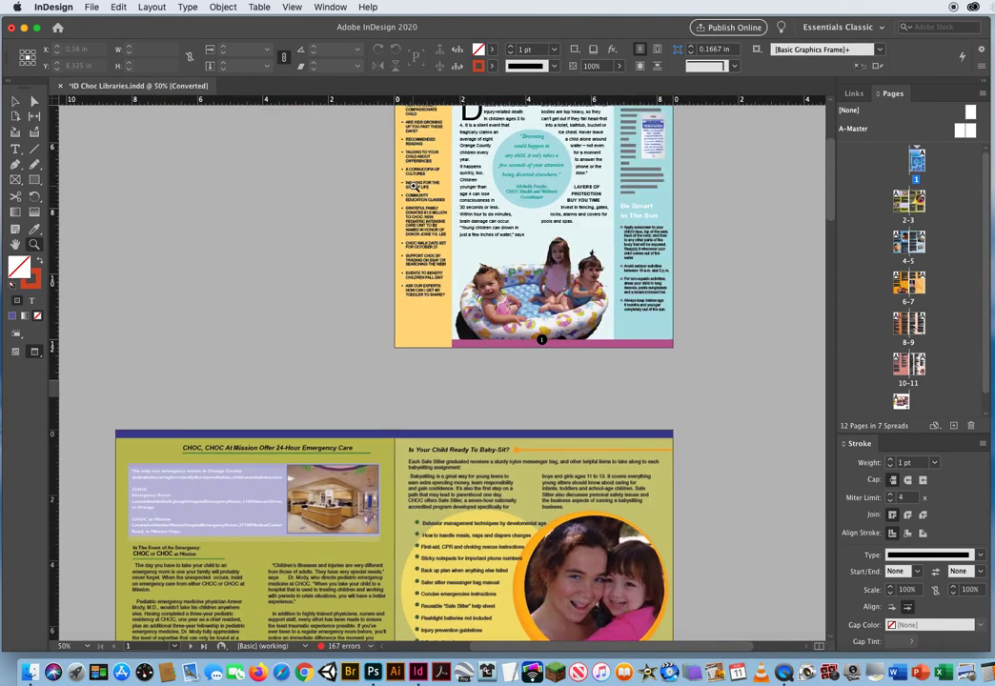
left_click(328, 7)
left_click(349, 167)
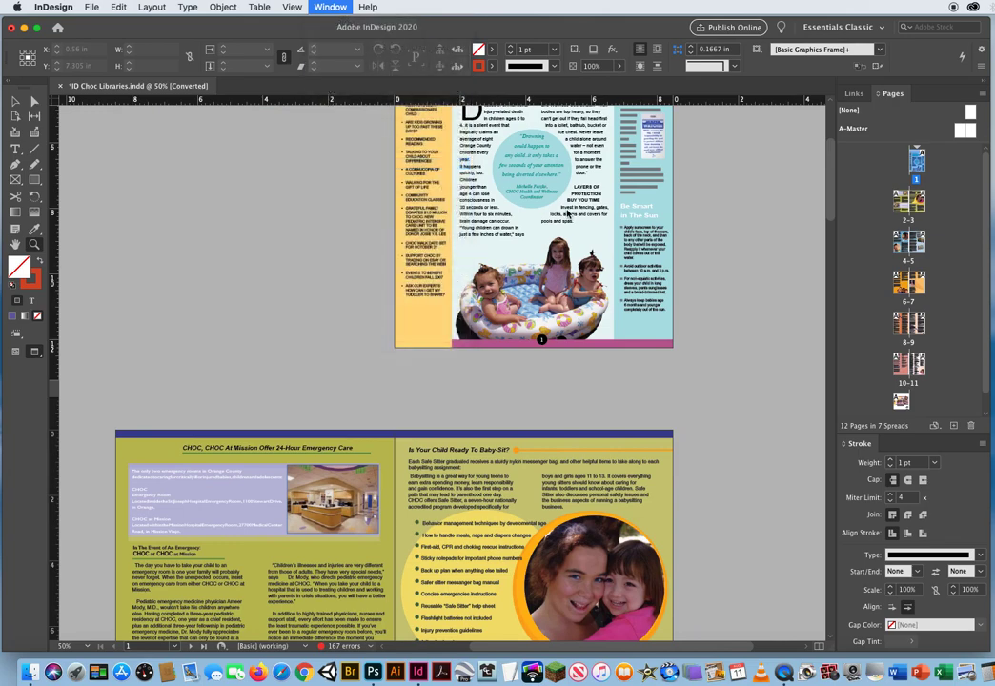
left_click_drag(701, 144, 739, 140)
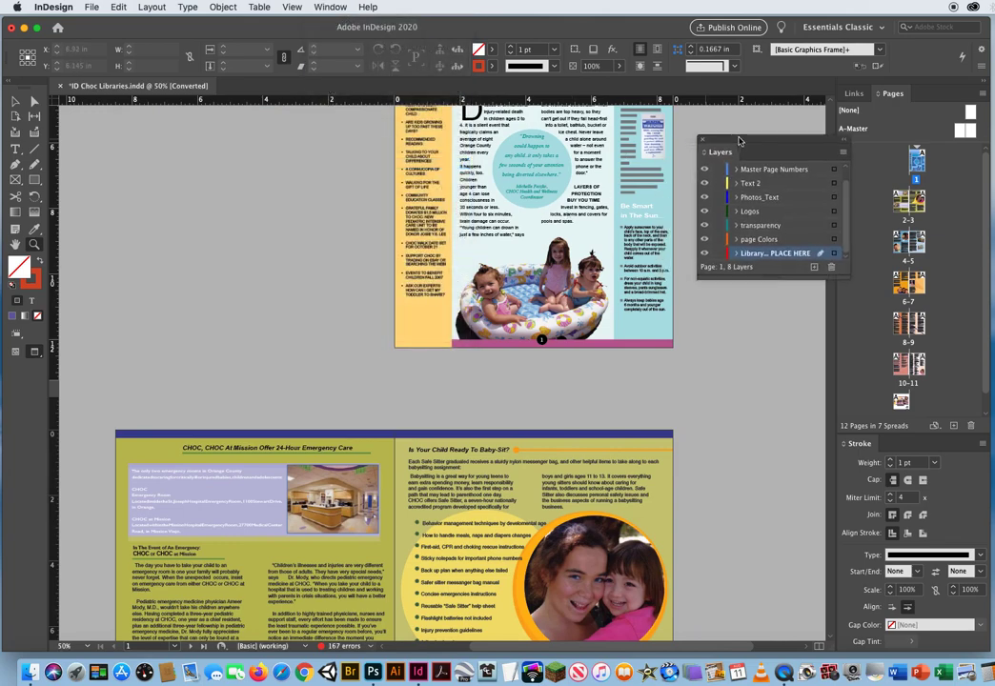
left_click(791, 212)
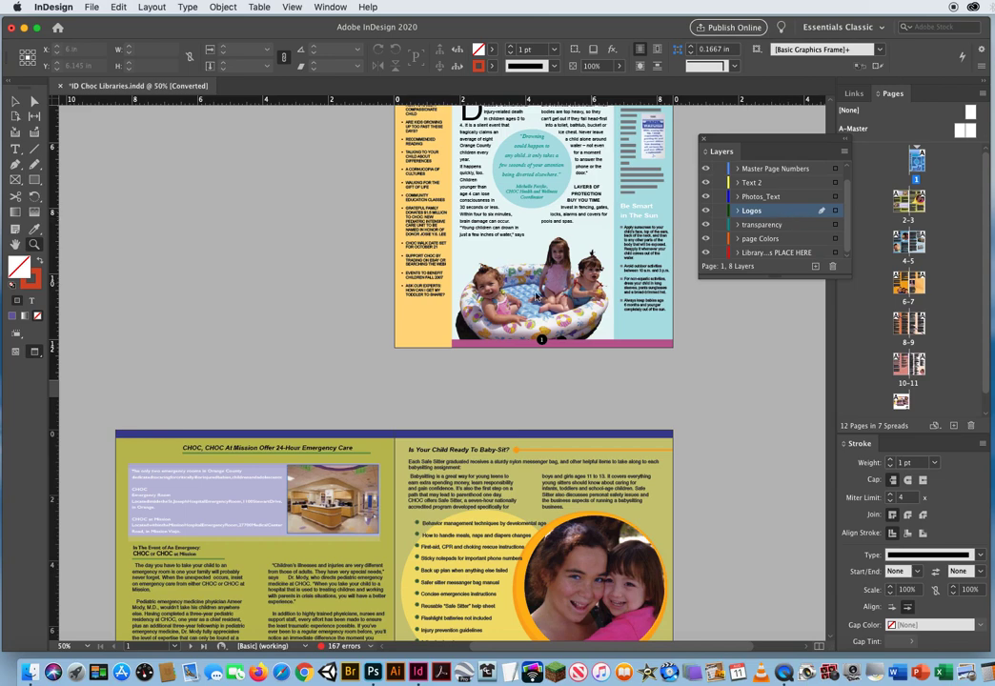
scroll(293, 360, "up", 6)
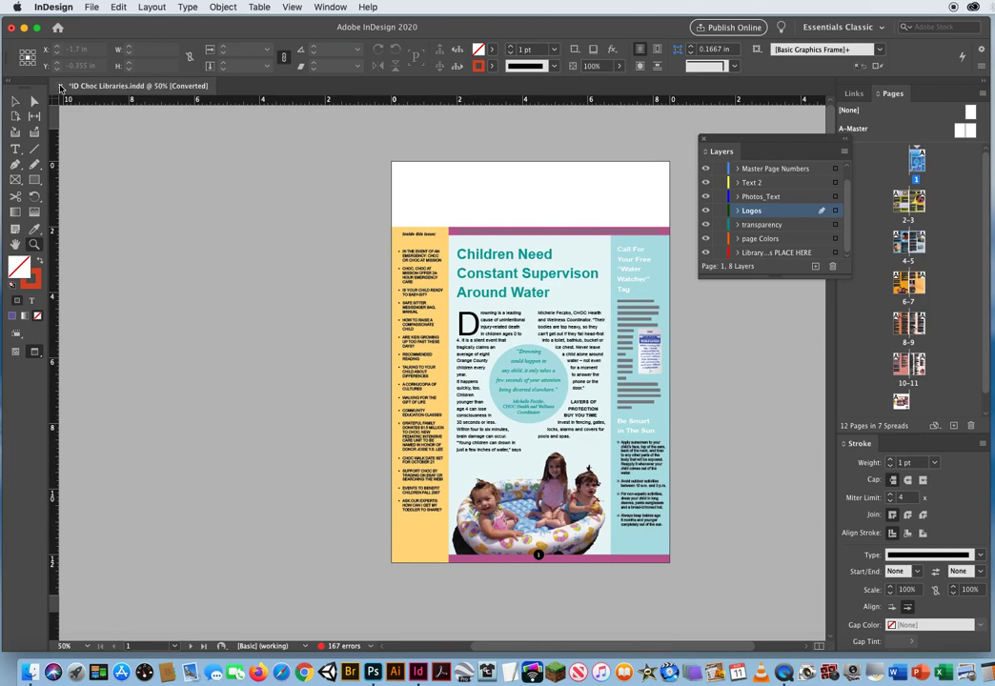
Step: Close the ID Choc Libraries.indd document without saving it
left_click(60, 86)
left_click(541, 355)
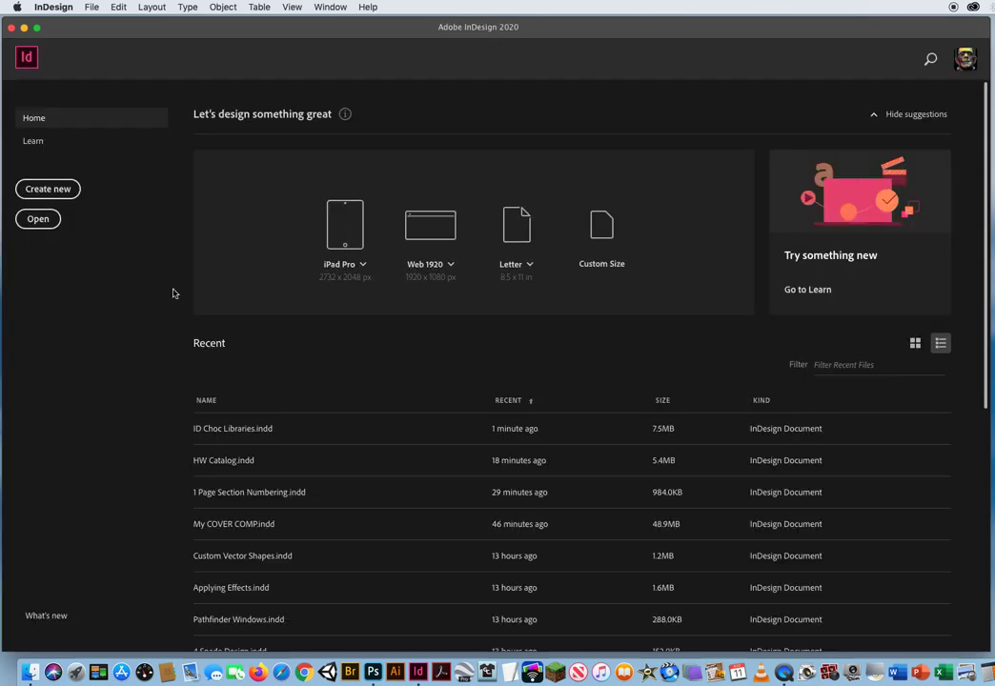
left_click(92, 7)
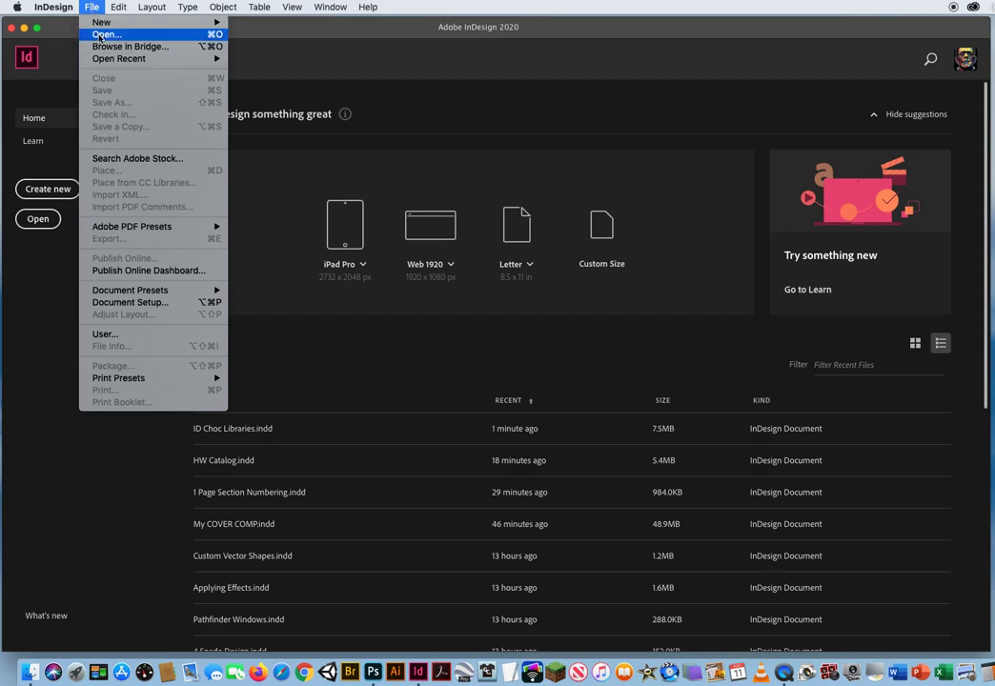
mouse_move(101, 23)
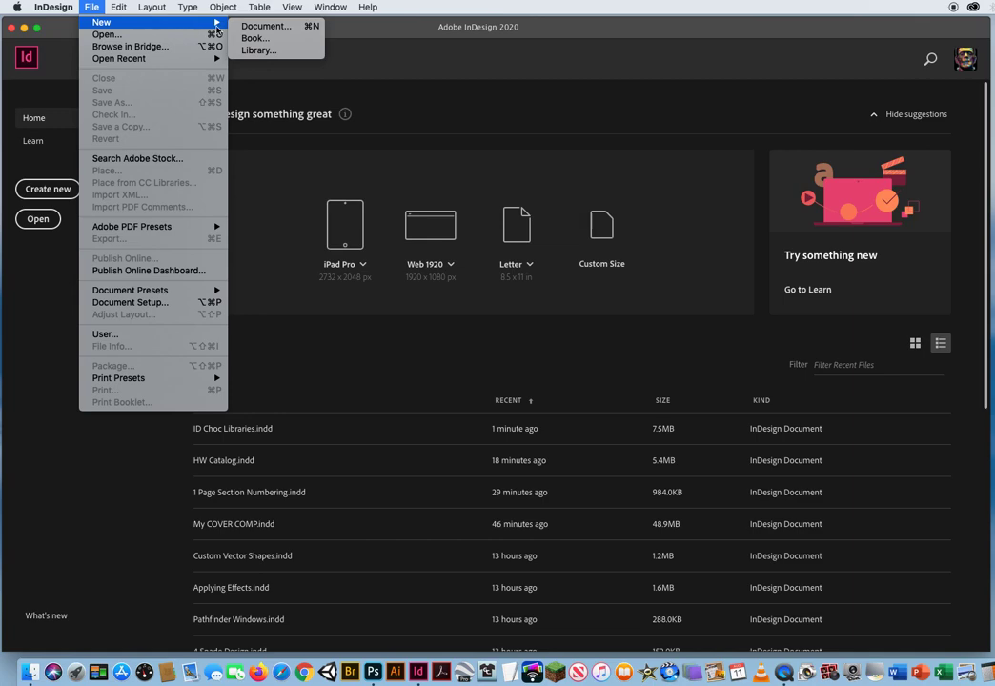
left_click(266, 27)
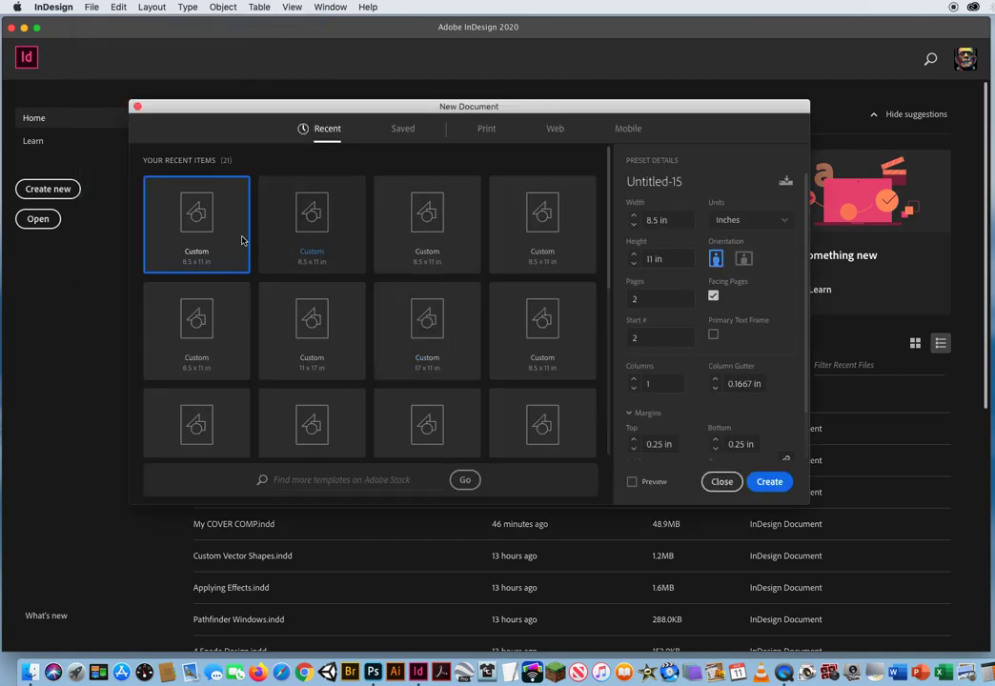
left_click(767, 482)
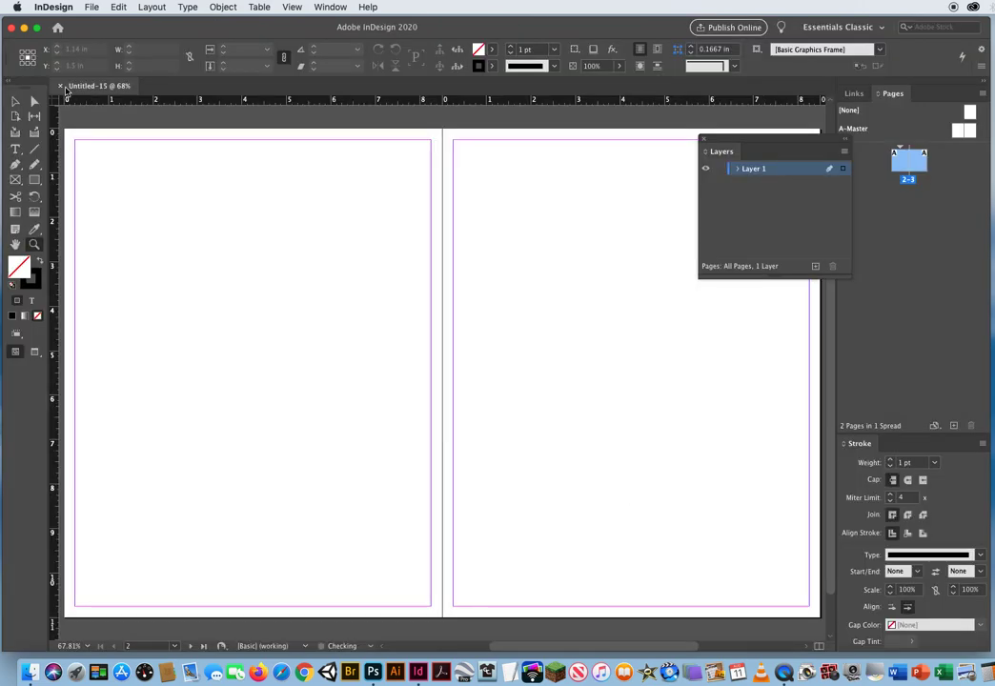
left_click(60, 86)
Step: Create a new 8.5 x 11 in document with one page and start page number 1
left_click(91, 6)
mouse_move(143, 22)
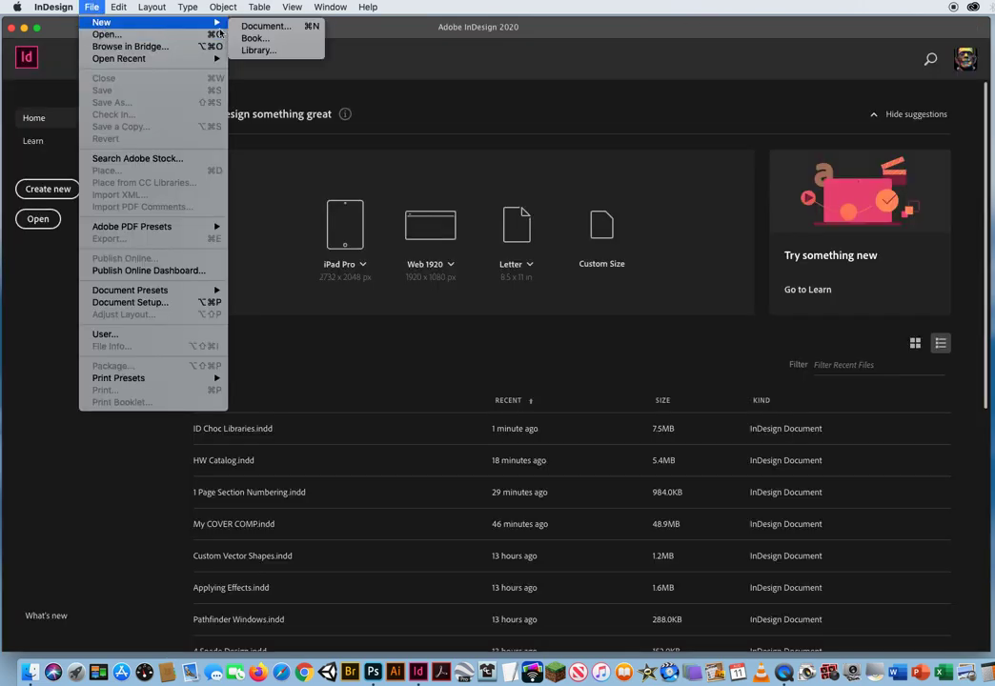
left_click(295, 25)
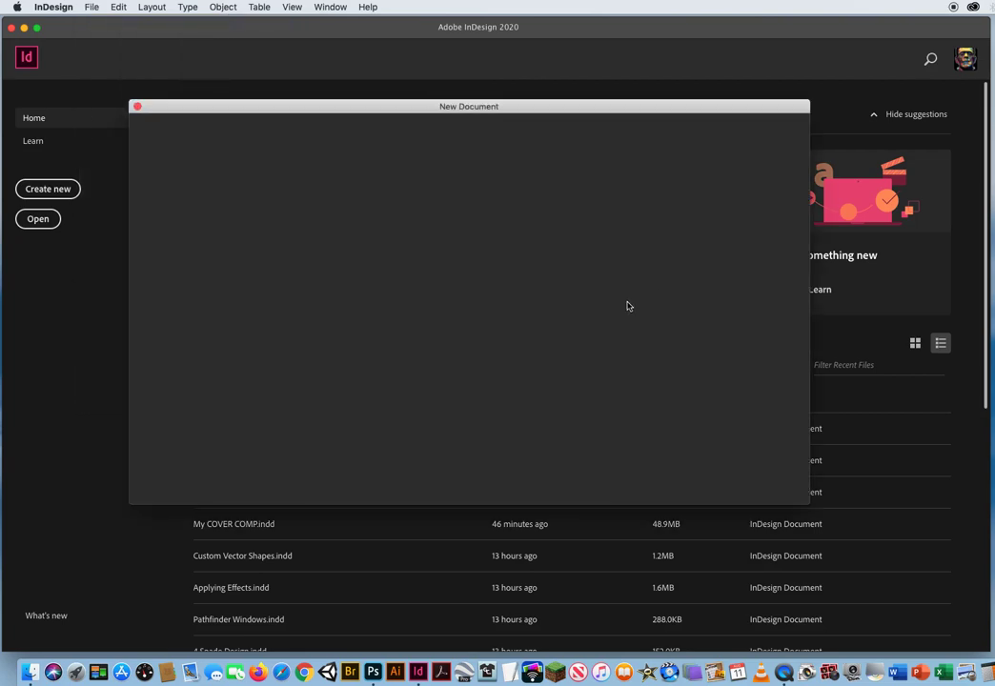
type("1")
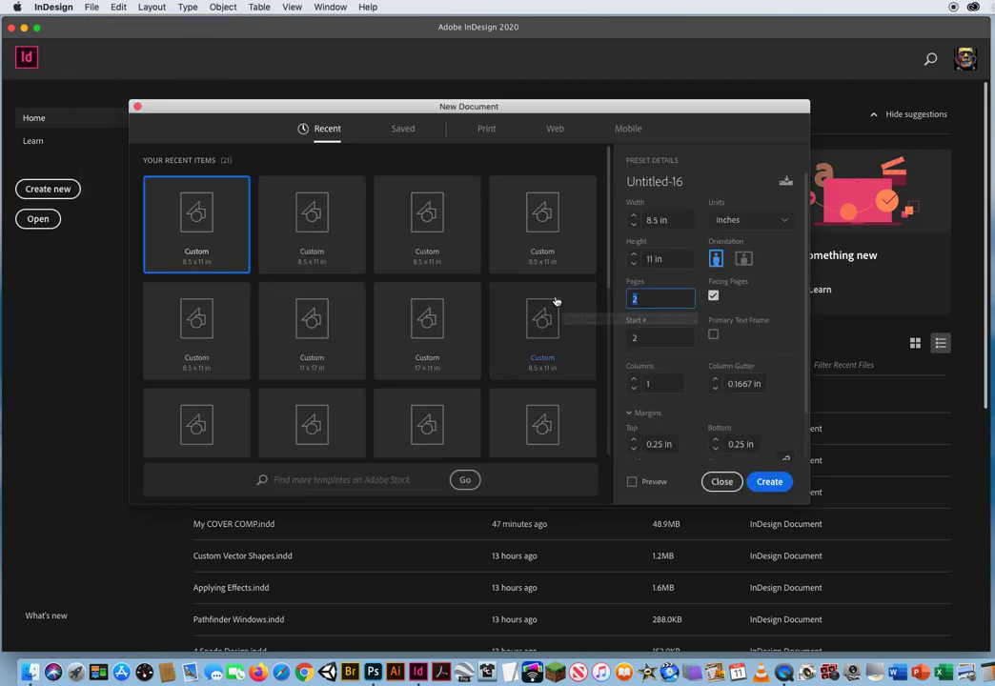
key("Tab")
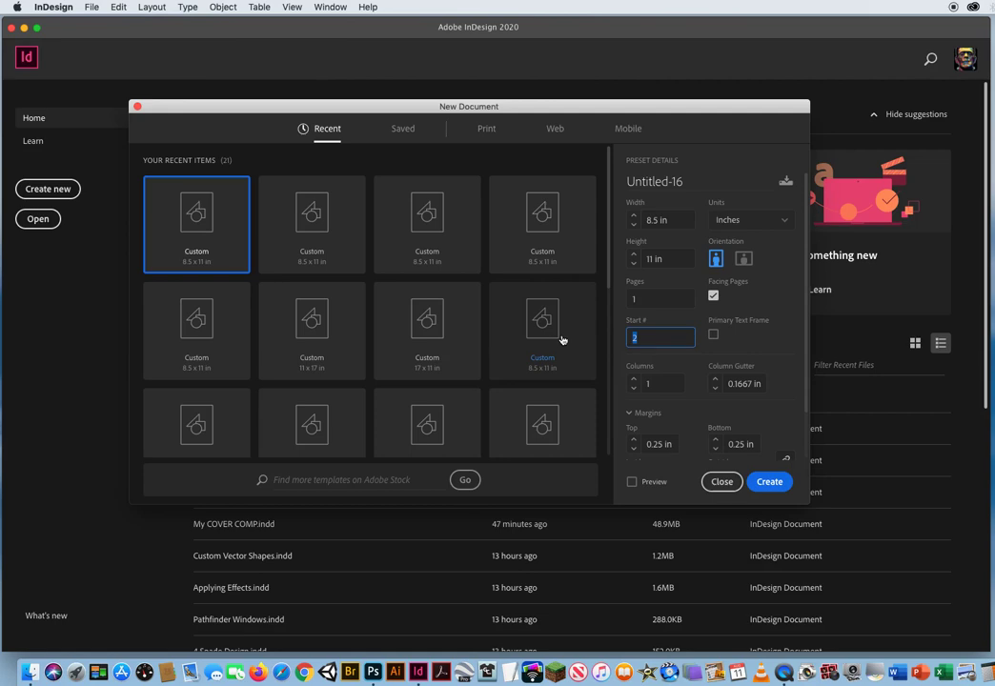
type("1")
left_click(772, 480)
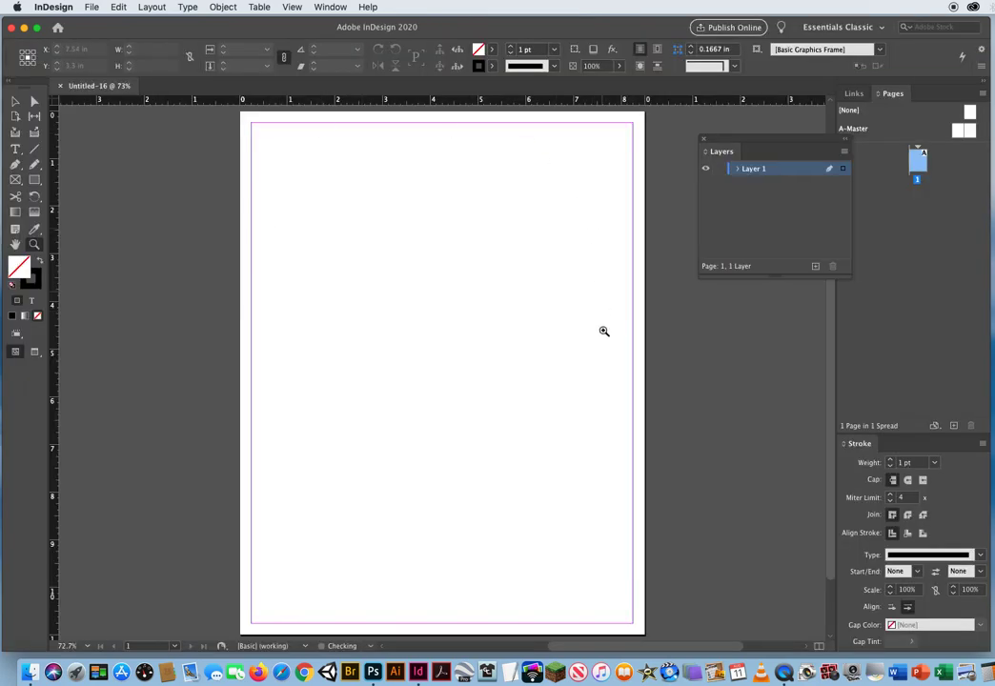
Step: Preview the CHOC logo files in the 2 Libraries Demo folder for placing, then cancel and close the blank document
left_click(15, 99)
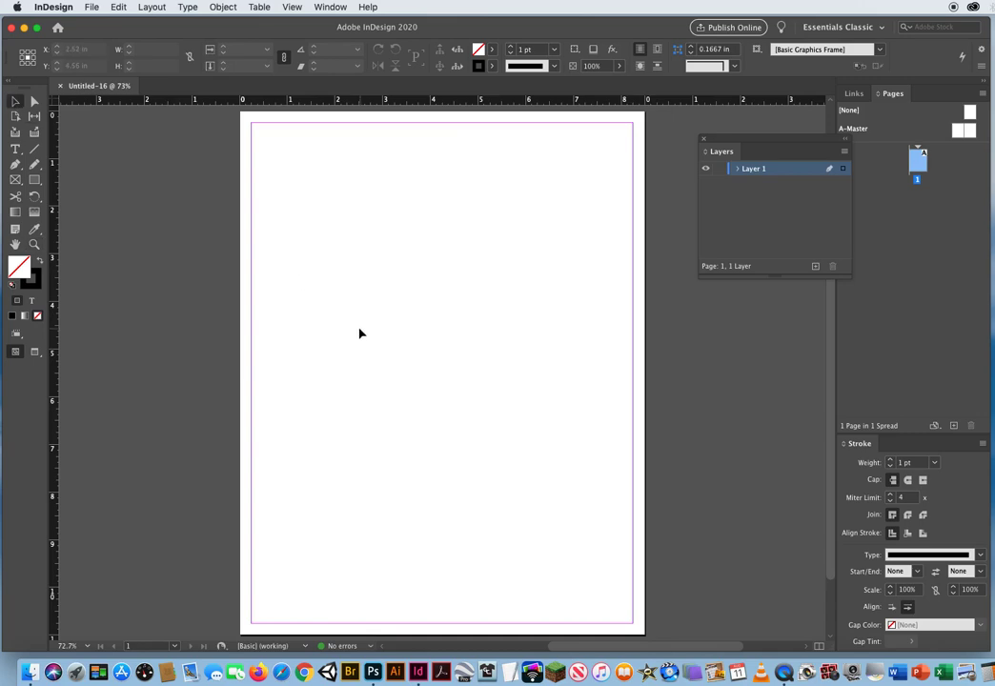
key("super+d")
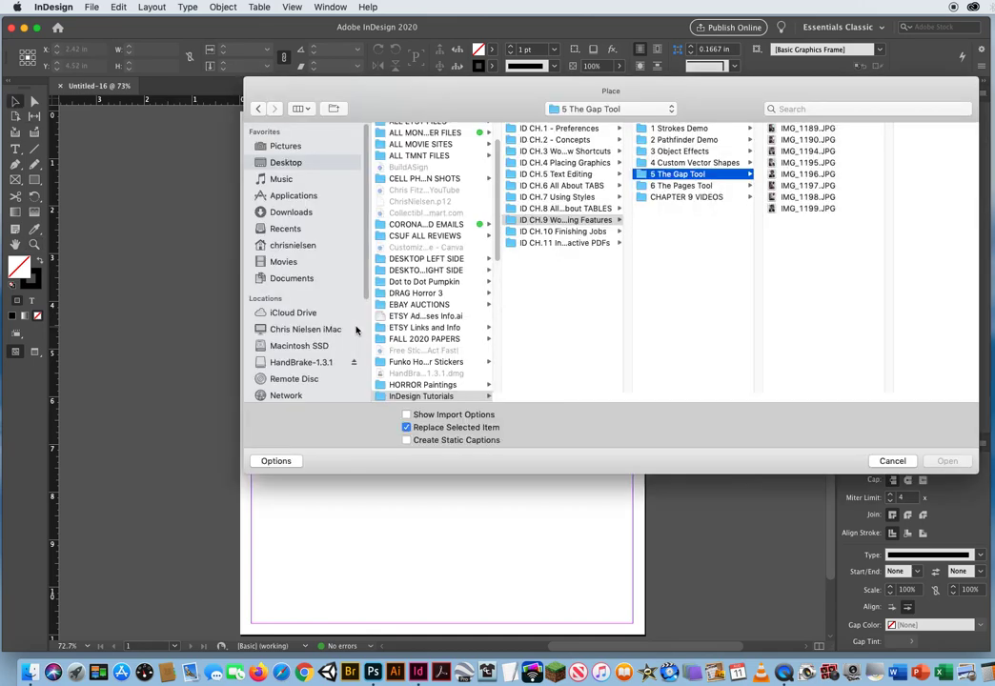
left_click(559, 232)
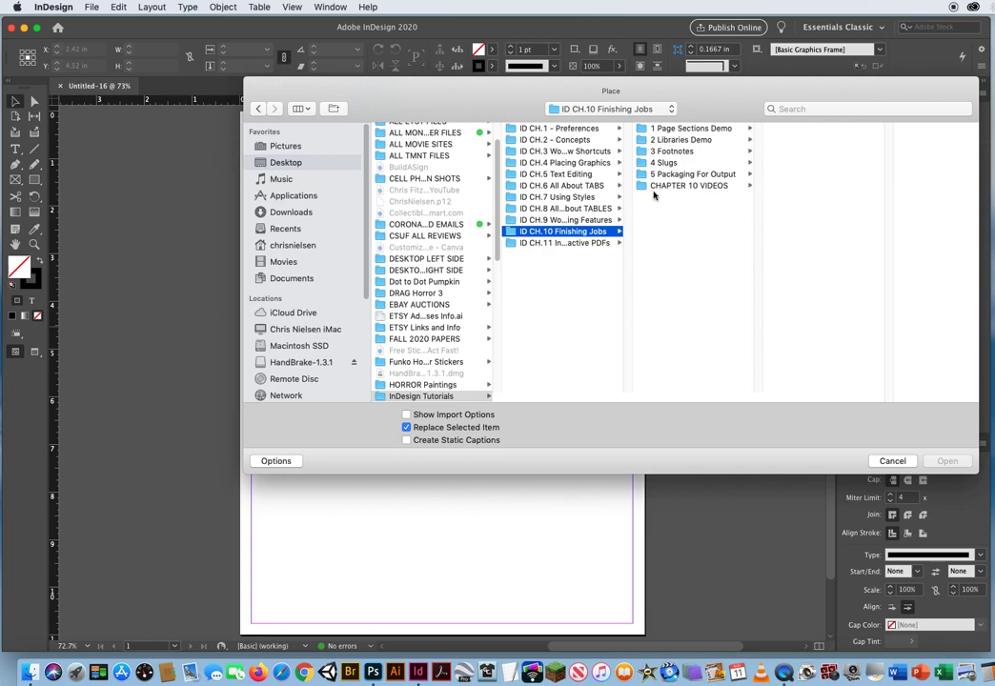
left_click(695, 140)
left_click(795, 151)
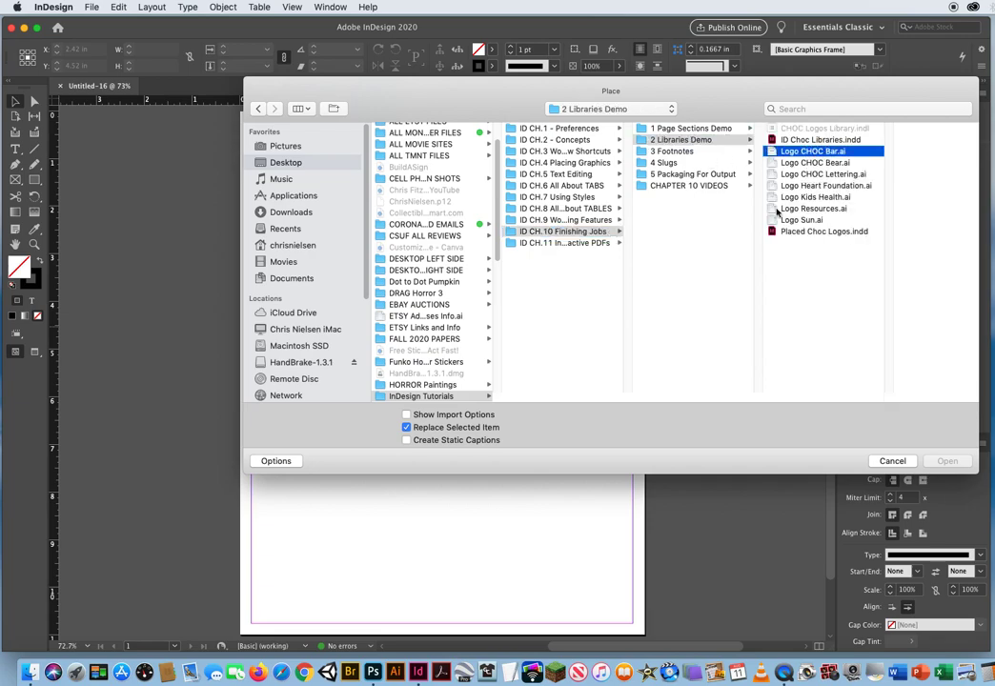
left_click_drag(730, 94, 611, 86)
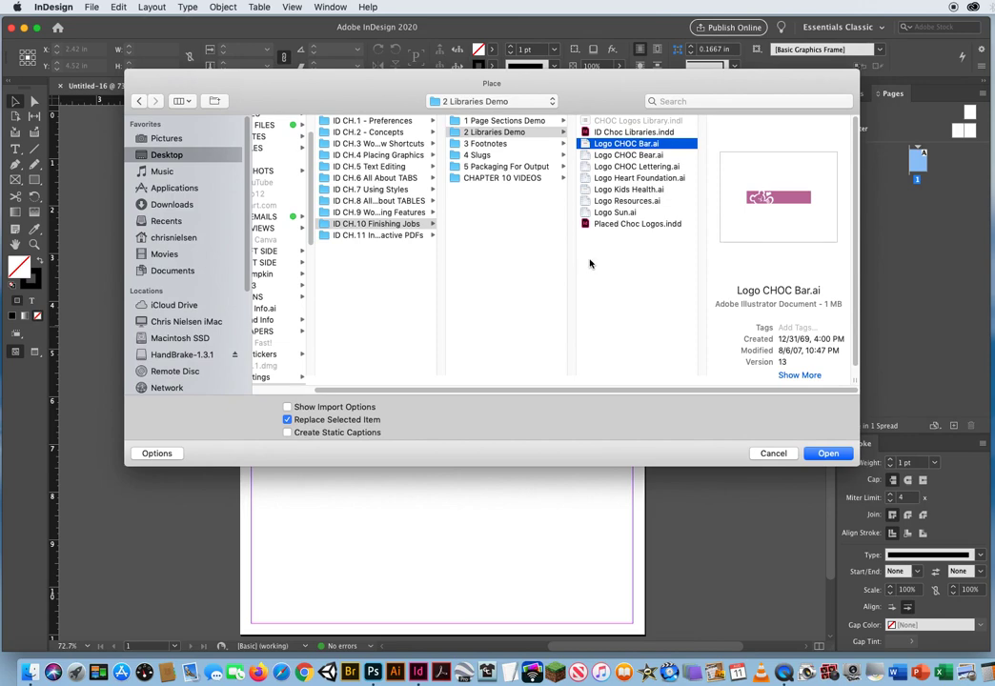
left_click(637, 156)
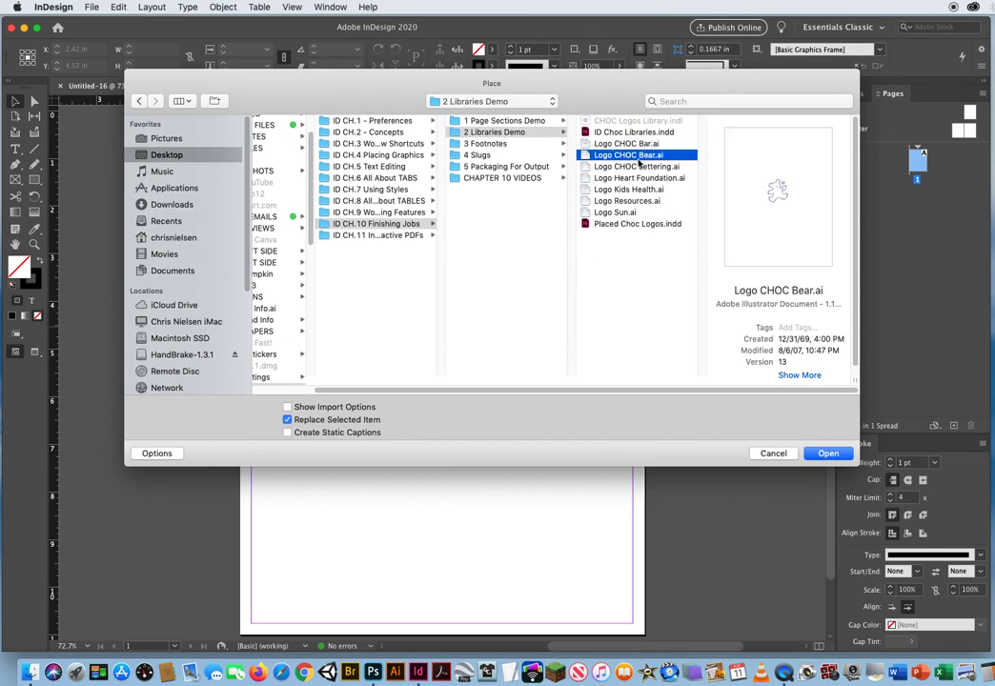
left_click(635, 168)
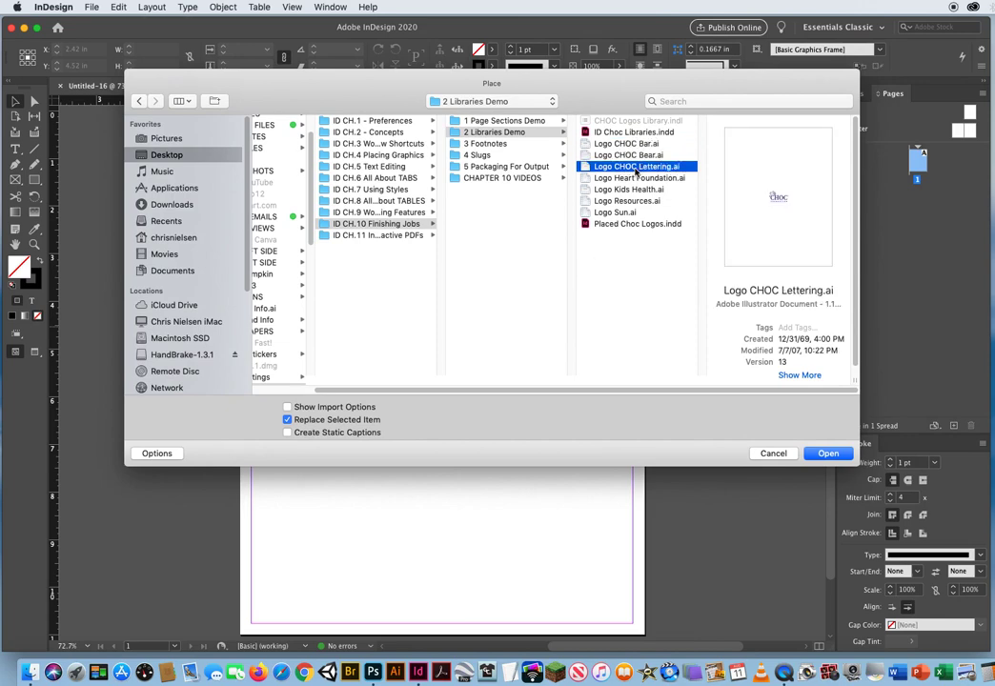
left_click(629, 179)
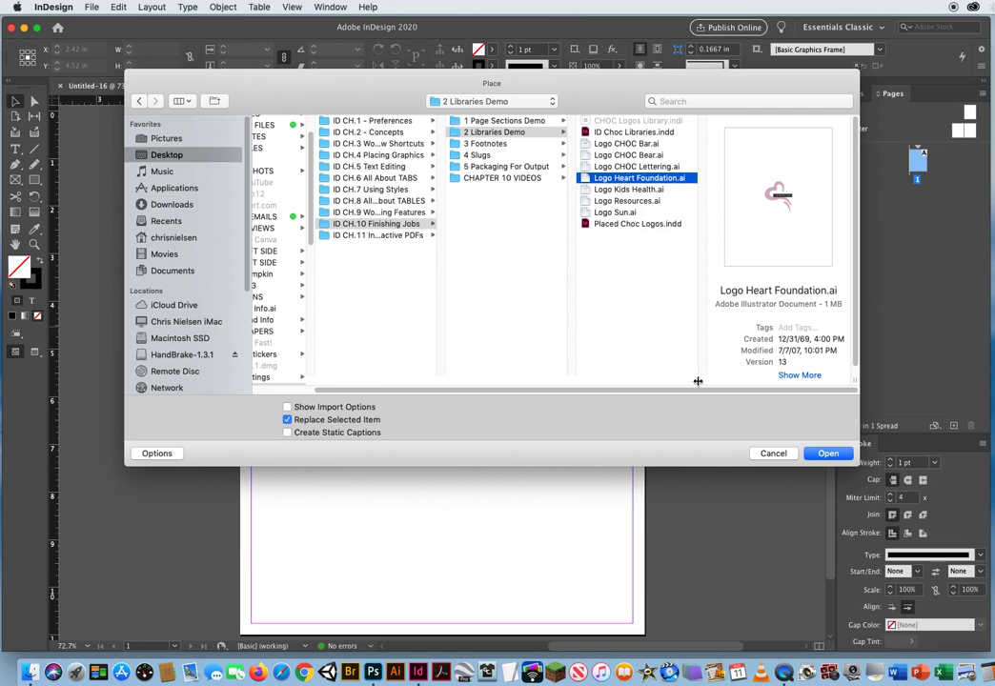
left_click(774, 453)
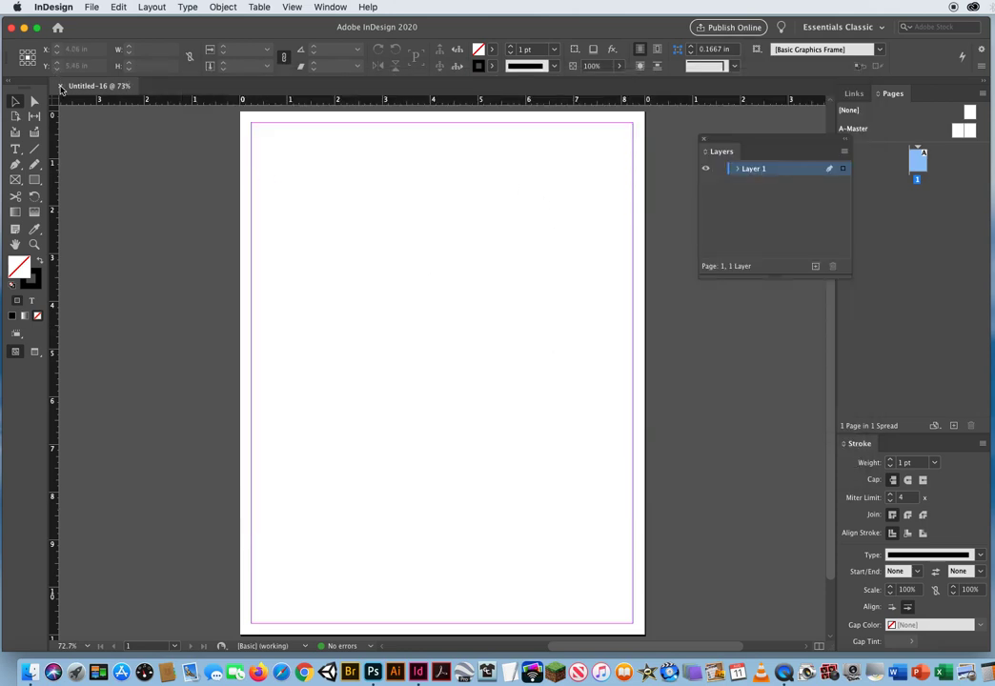
left_click(60, 87)
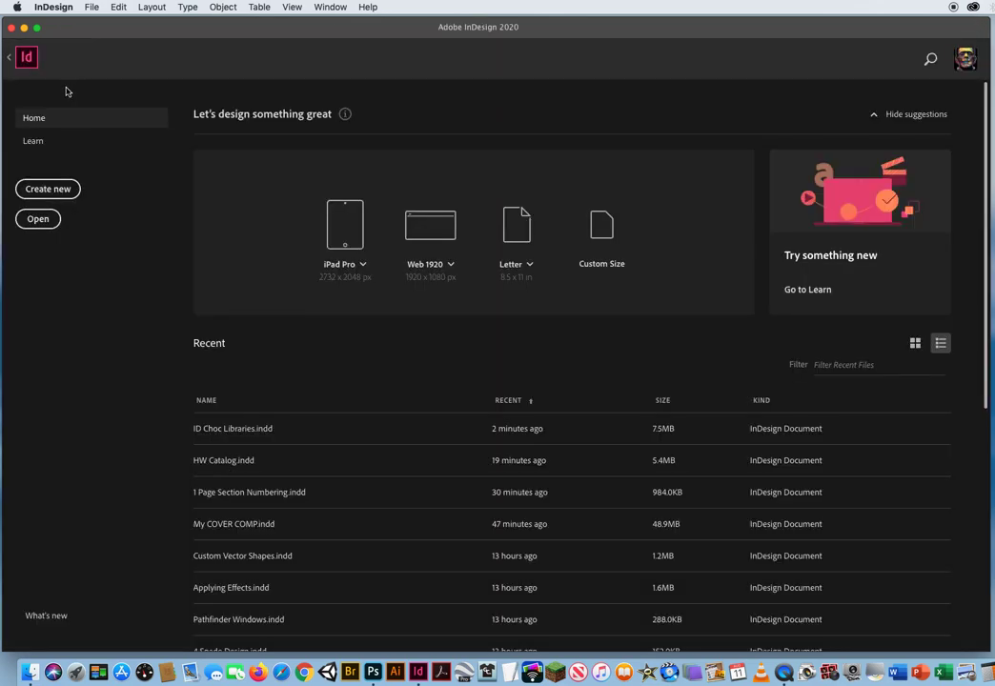
Step: Open the Placed Choc Logos.indd document
left_click(91, 7)
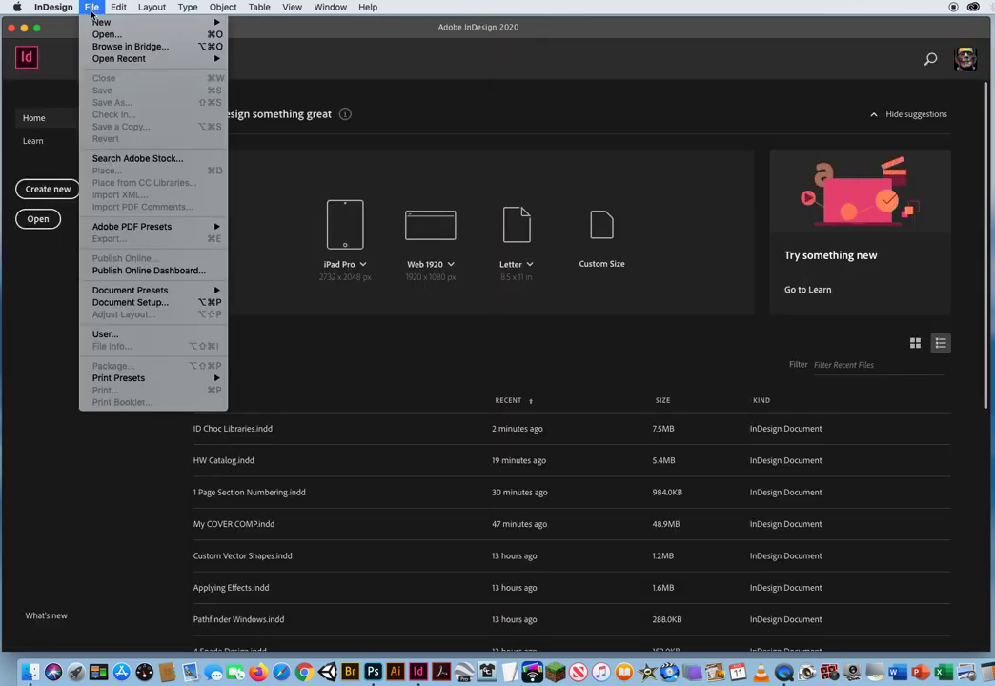
left_click(95, 35)
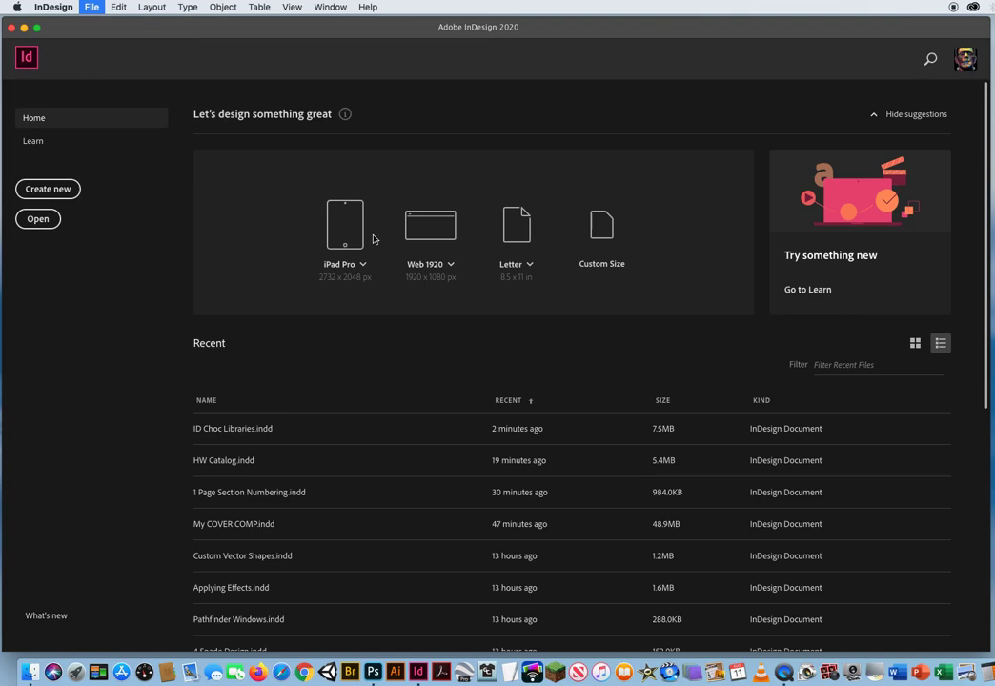
left_click(405, 231)
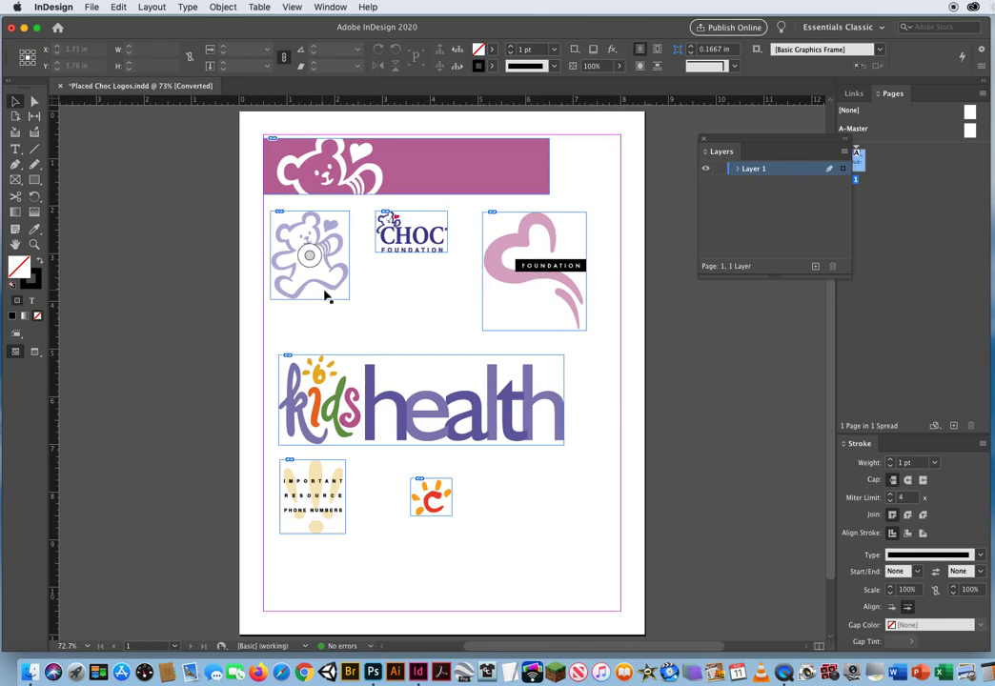
Step: Start a new library, accept trying out CC Libraries, and position and enlarge the library beside the page of logos
scroll(271, 290, "right", 5)
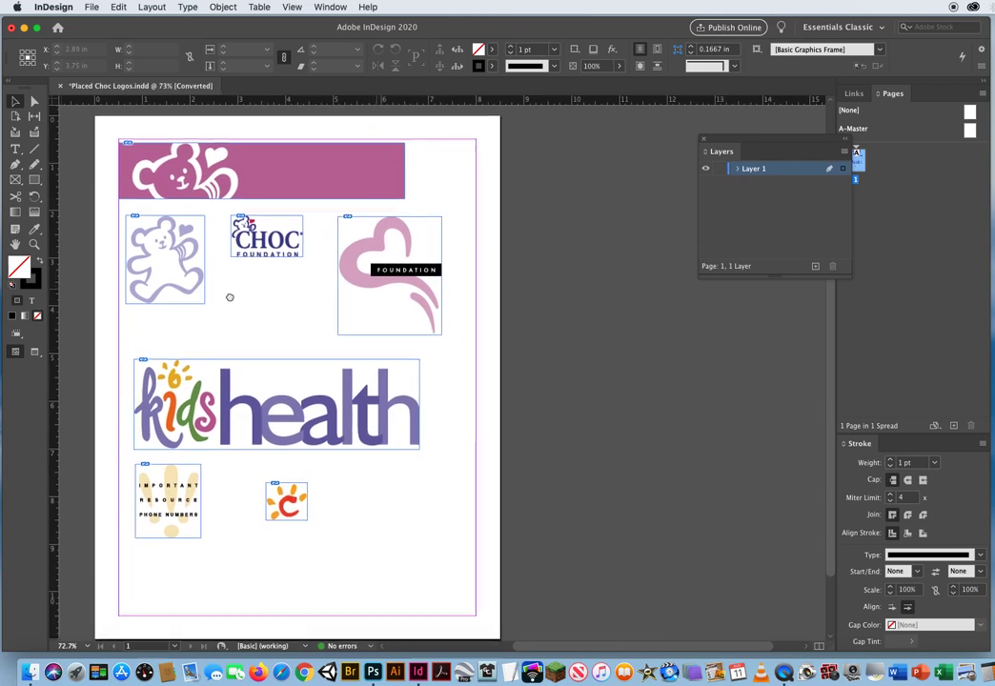
scroll(229, 295, "down", 1)
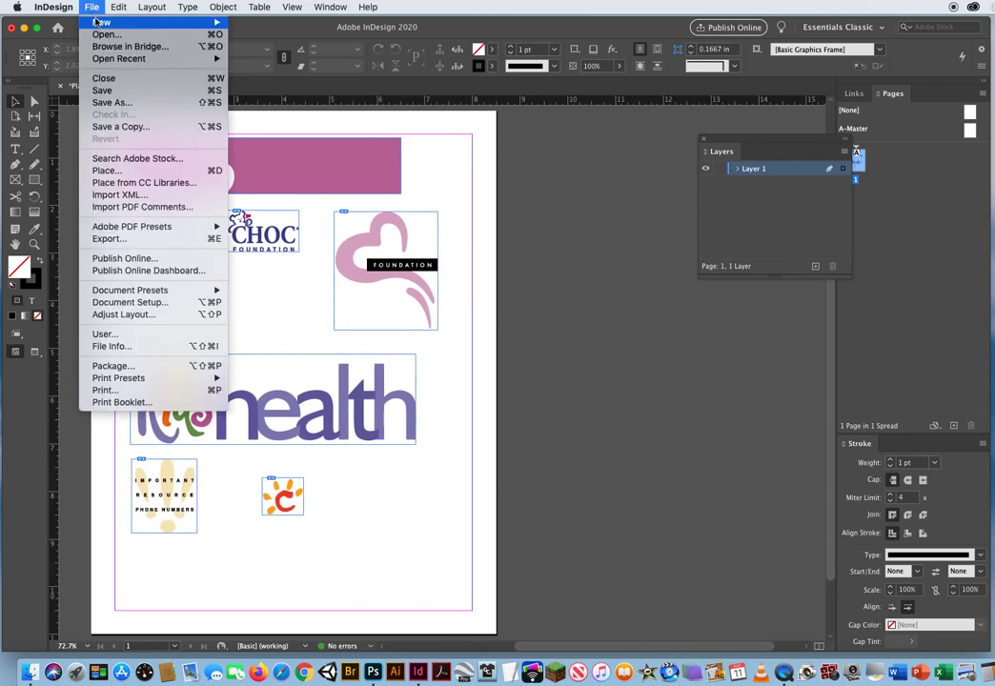
mouse_move(162, 22)
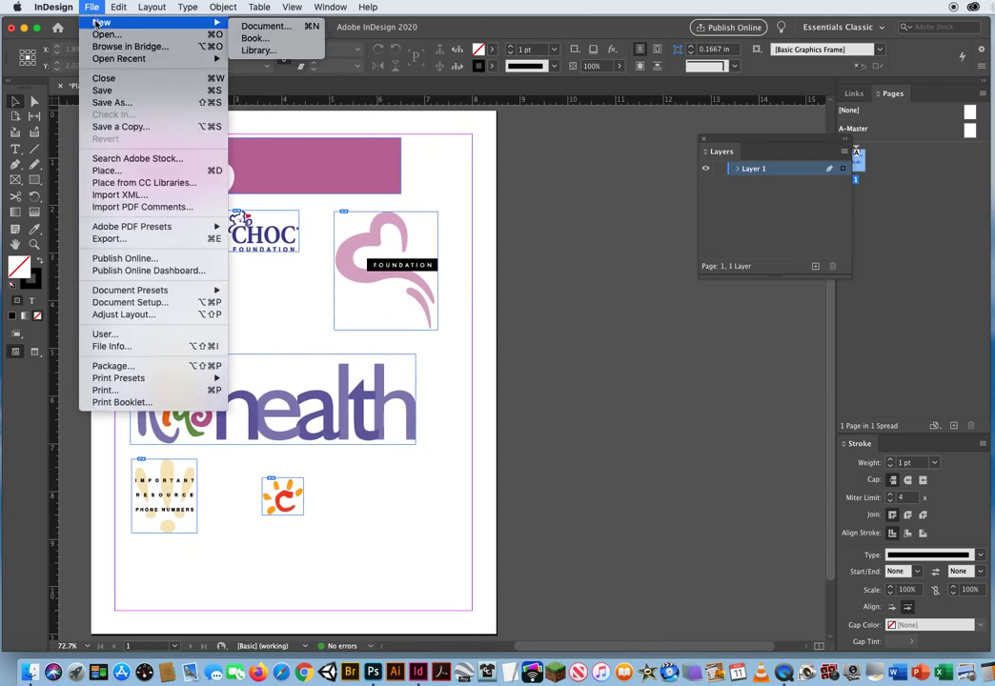
left_click(257, 51)
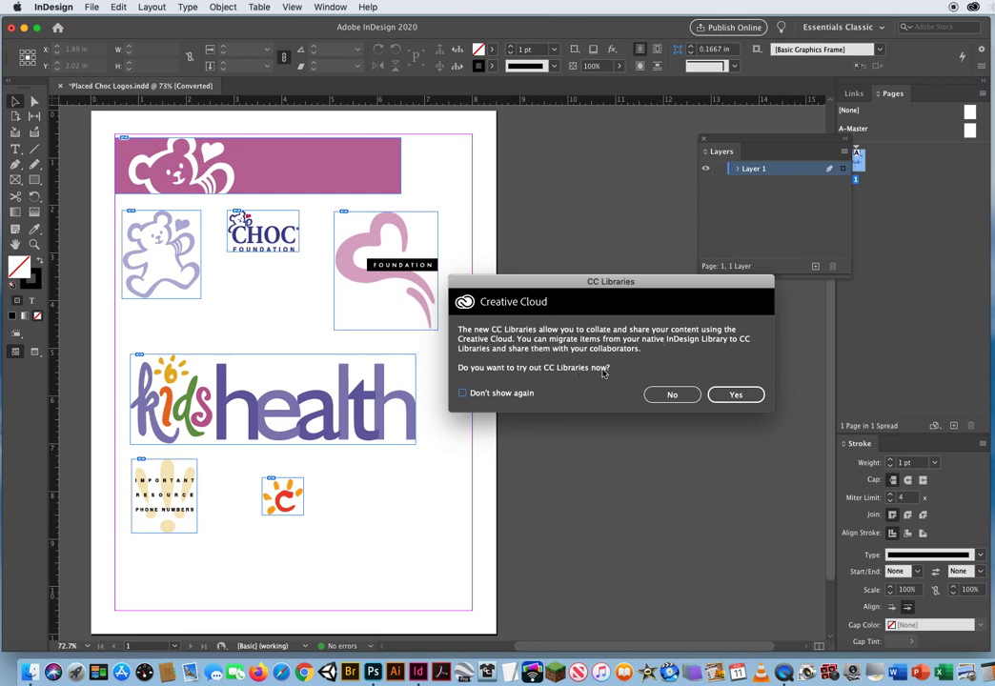
left_click(736, 393)
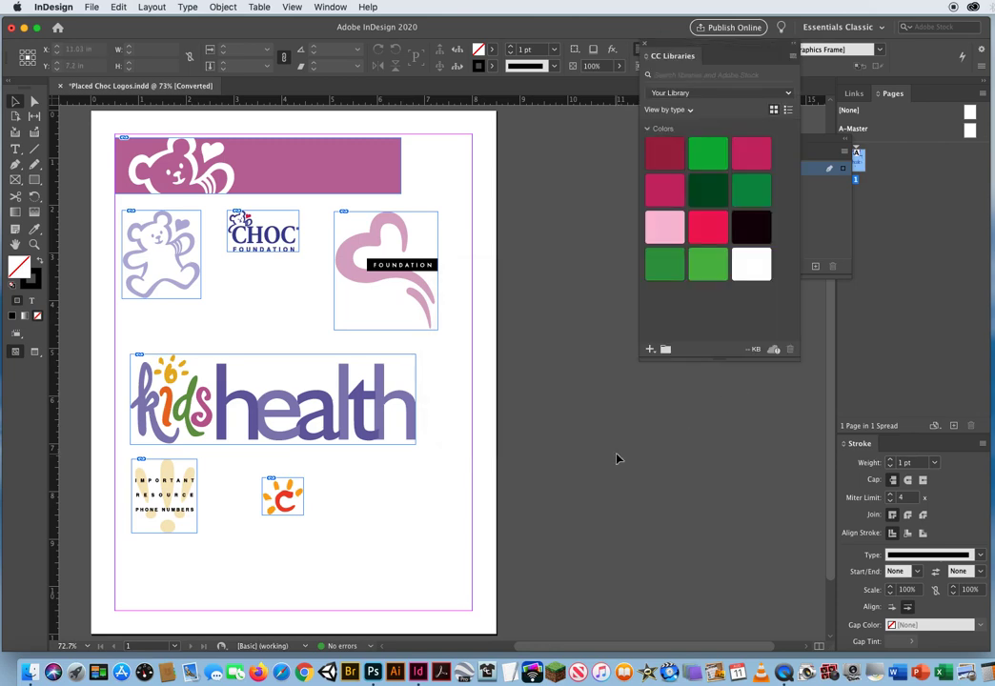
left_click_drag(670, 45, 569, 127)
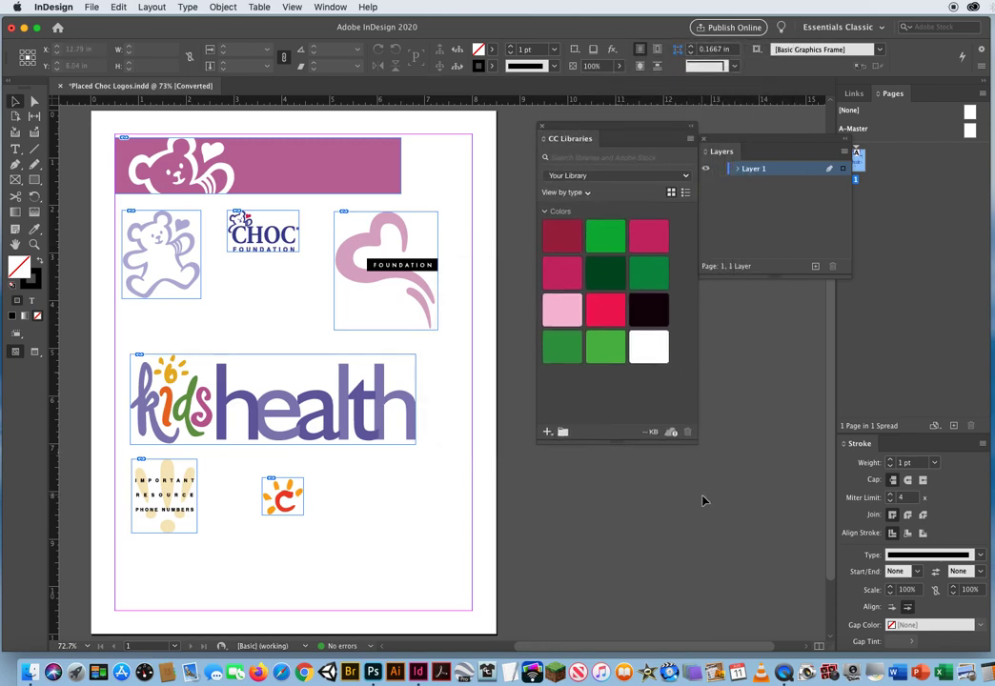
left_click_drag(705, 450, 808, 555)
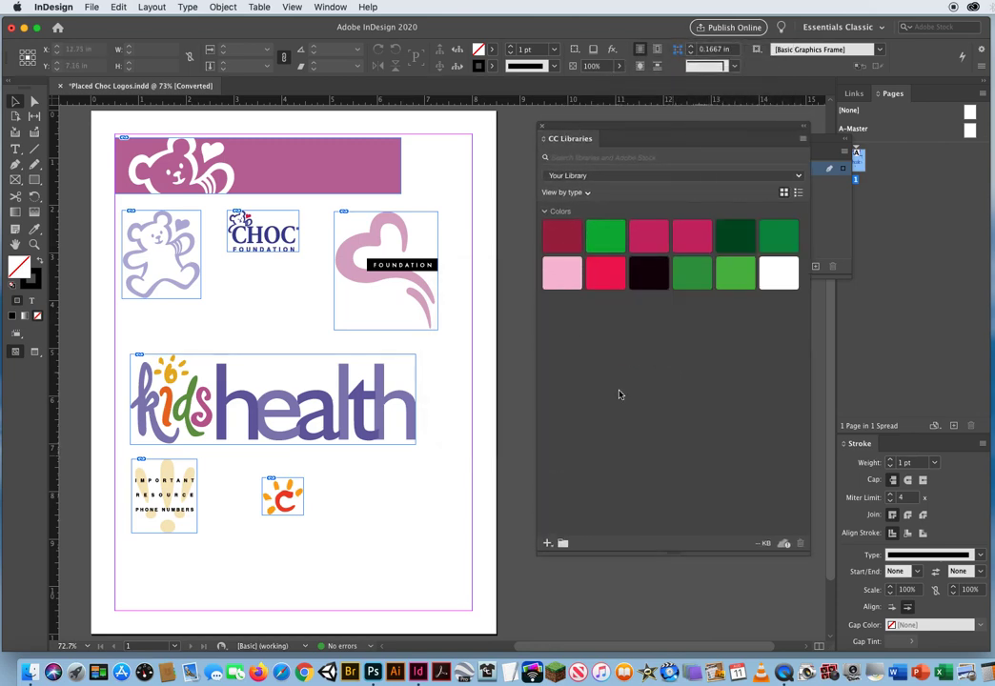
Step: Add the pink bear bar, bear outline, CHOC Foundation and heart Foundation logos to Your Library in CC Libraries
left_click(15, 101)
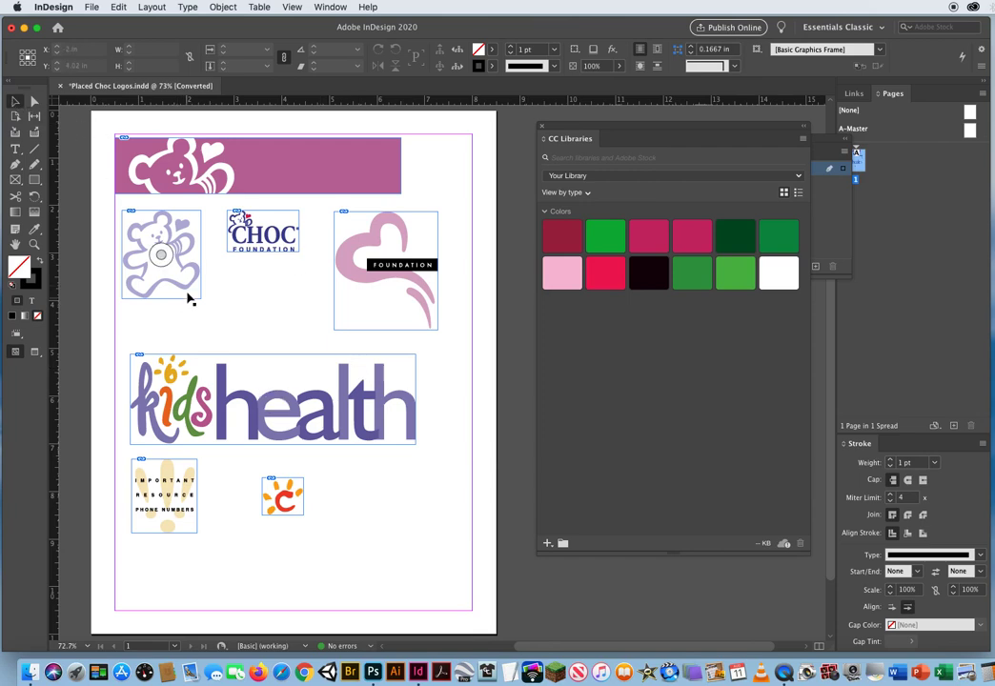
left_click(335, 173)
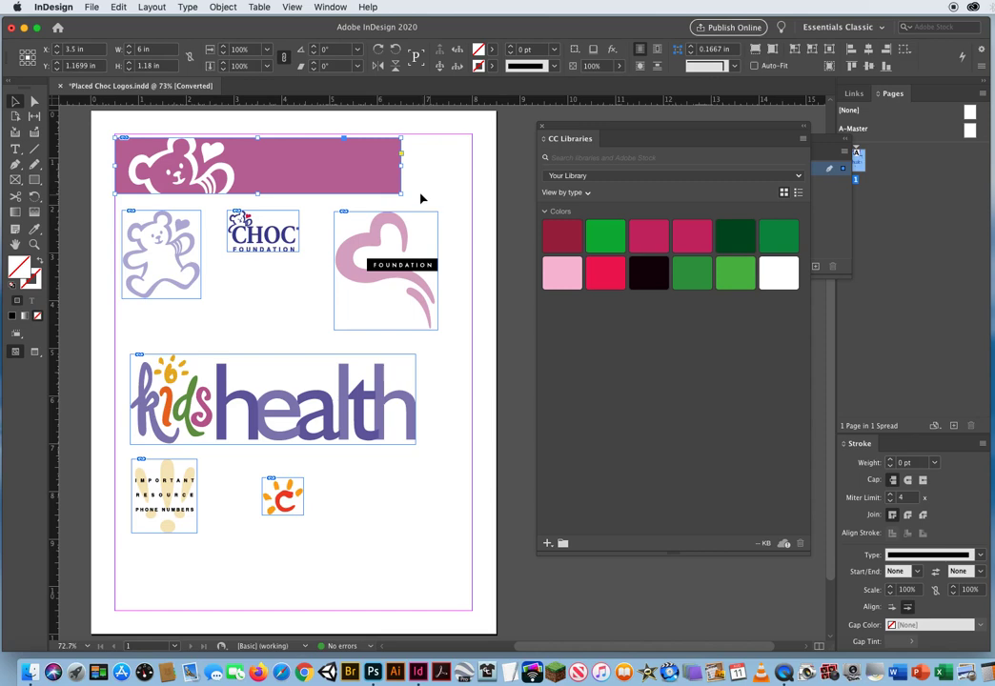
left_click_drag(331, 169, 670, 381)
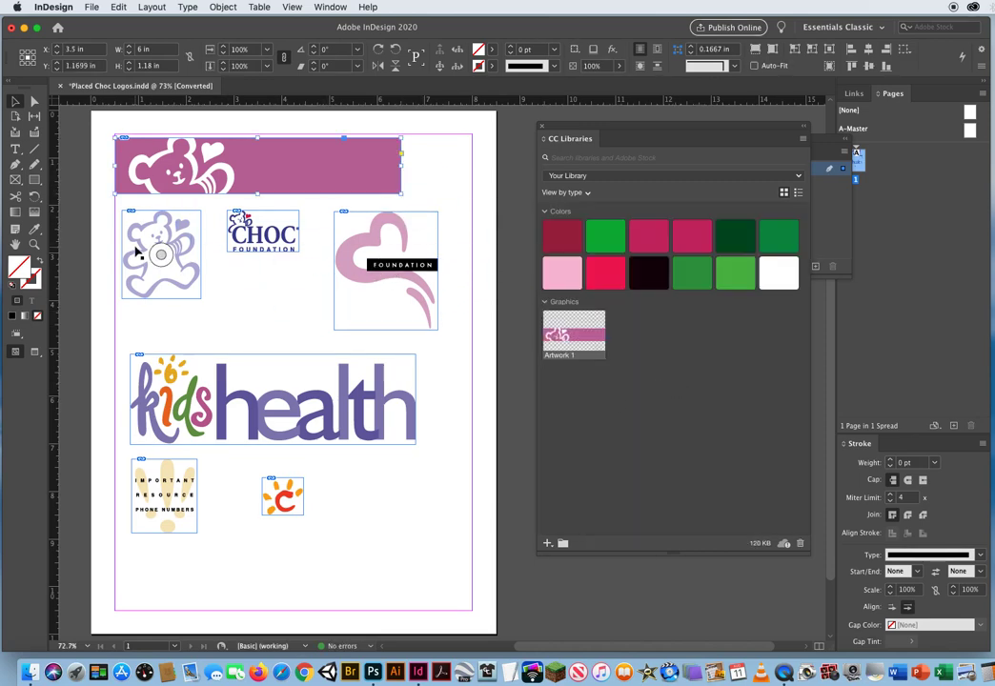
left_click_drag(147, 221, 611, 379)
left_click(287, 237)
left_click_drag(287, 237, 673, 357)
left_click(398, 245)
left_click_drag(398, 245, 670, 357)
Step: Add the kids health, Important Resource Phone Numbers and sun C logos to Your Library
left_click(205, 407)
left_click_drag(200, 408, 688, 409)
left_click(191, 481)
left_click_drag(165, 489, 670, 359)
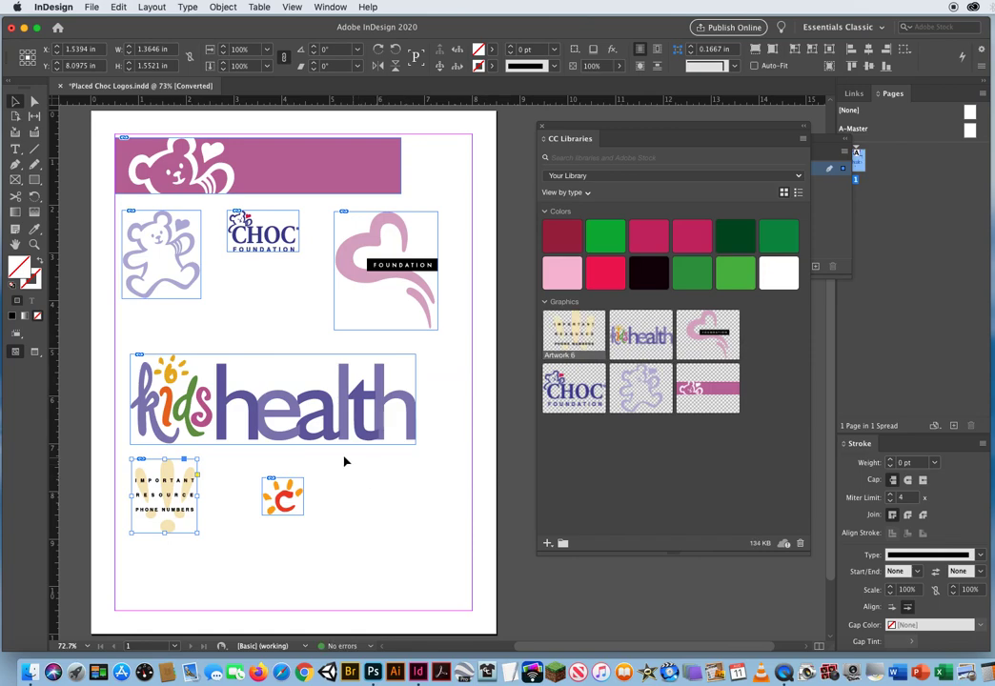
left_click(296, 493)
left_click_drag(286, 495, 679, 455)
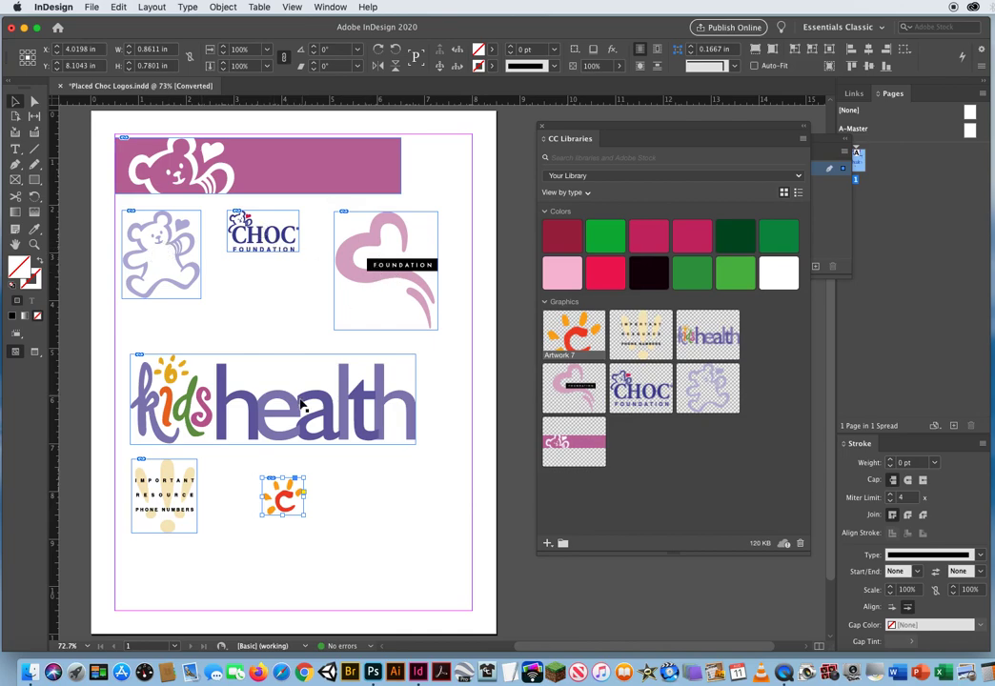
Step: Close the Placed Choc Logos.indd document
left_click(60, 86)
left_click(500, 356)
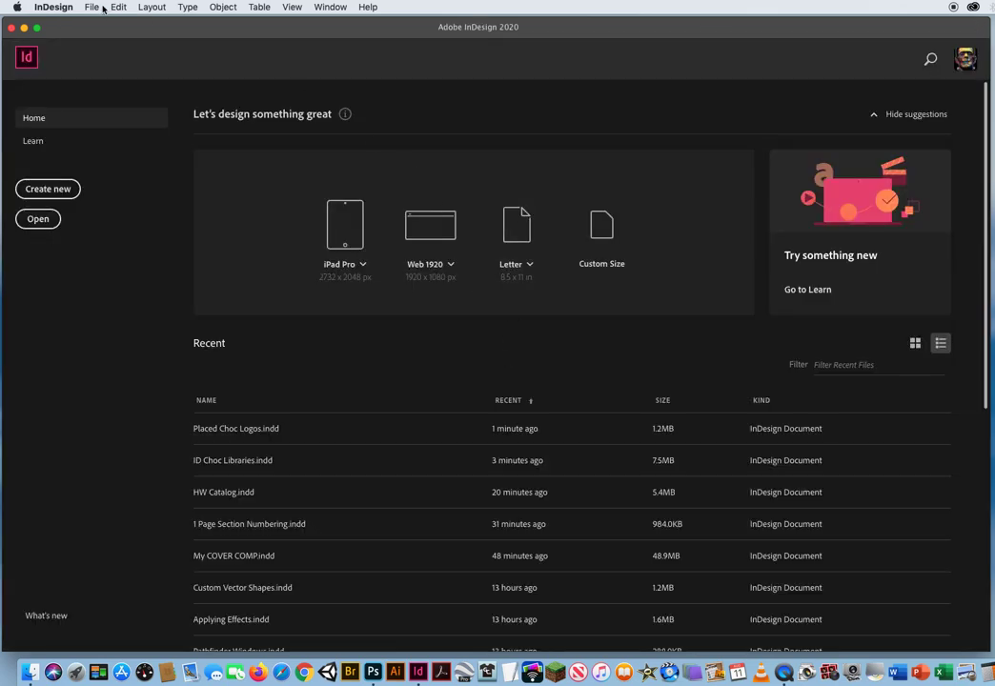
Step: Open ID Choc Libraries.indd, accepting the missing links and missing fonts
left_click(90, 6)
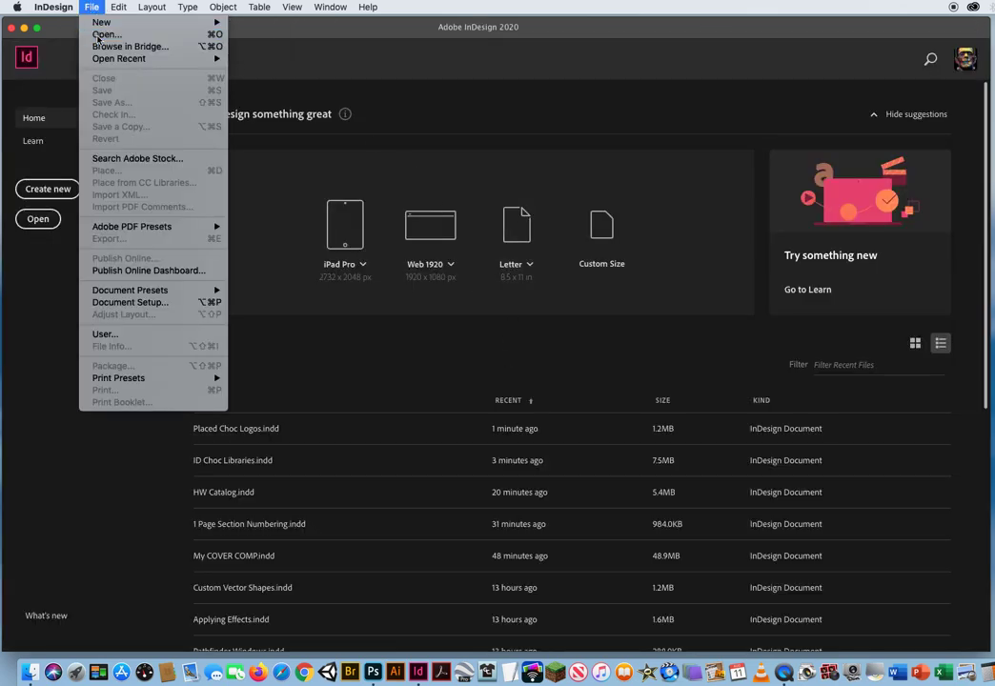
left_click(100, 34)
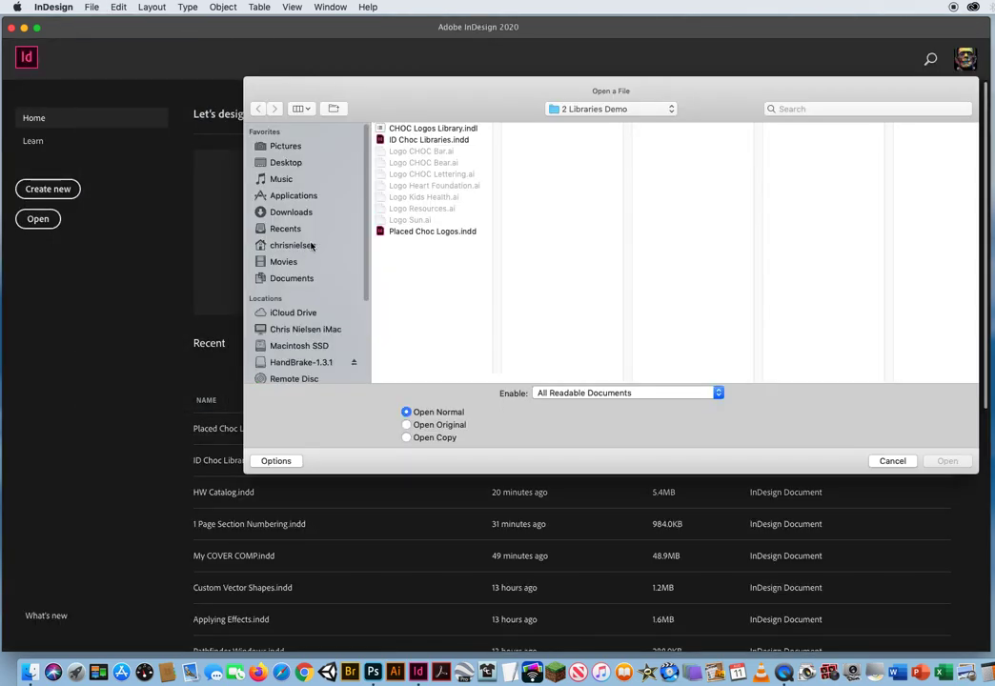
left_click(383, 139)
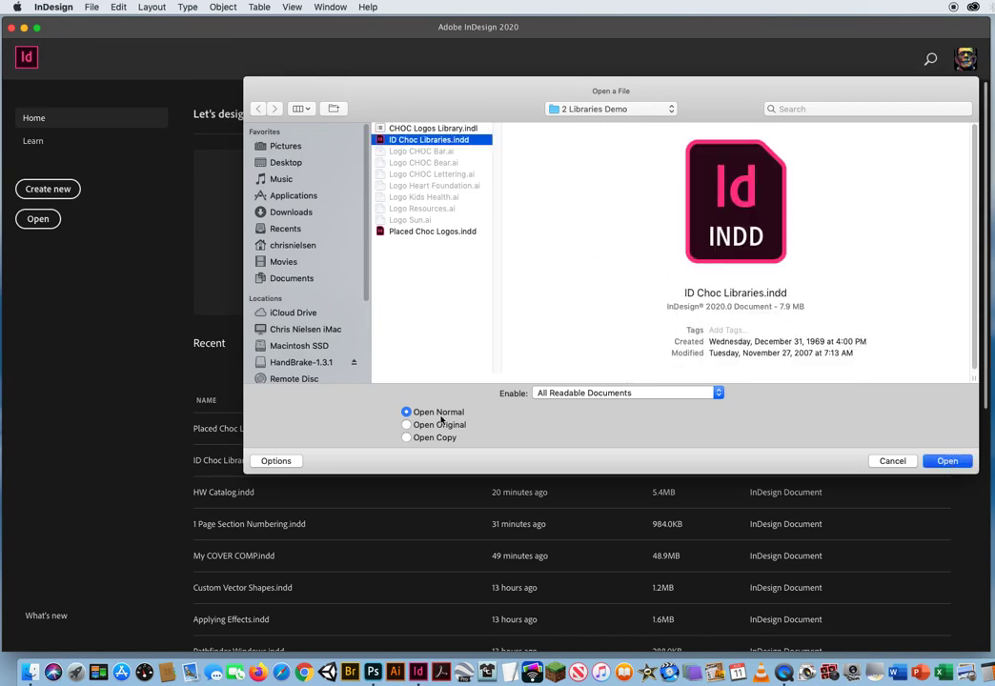
key("Return")
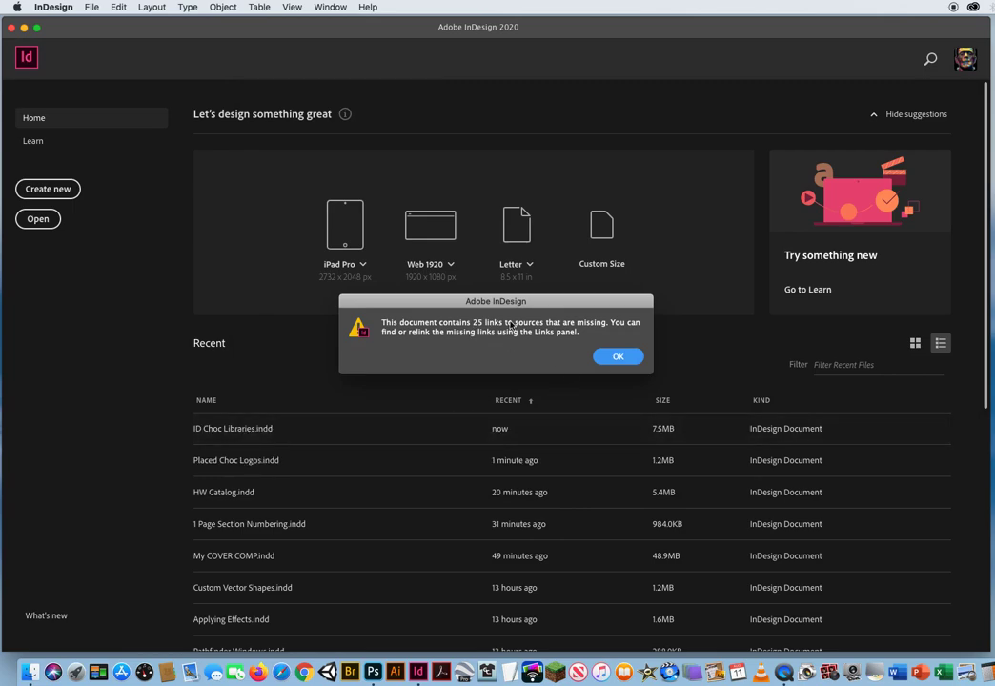
left_click(618, 357)
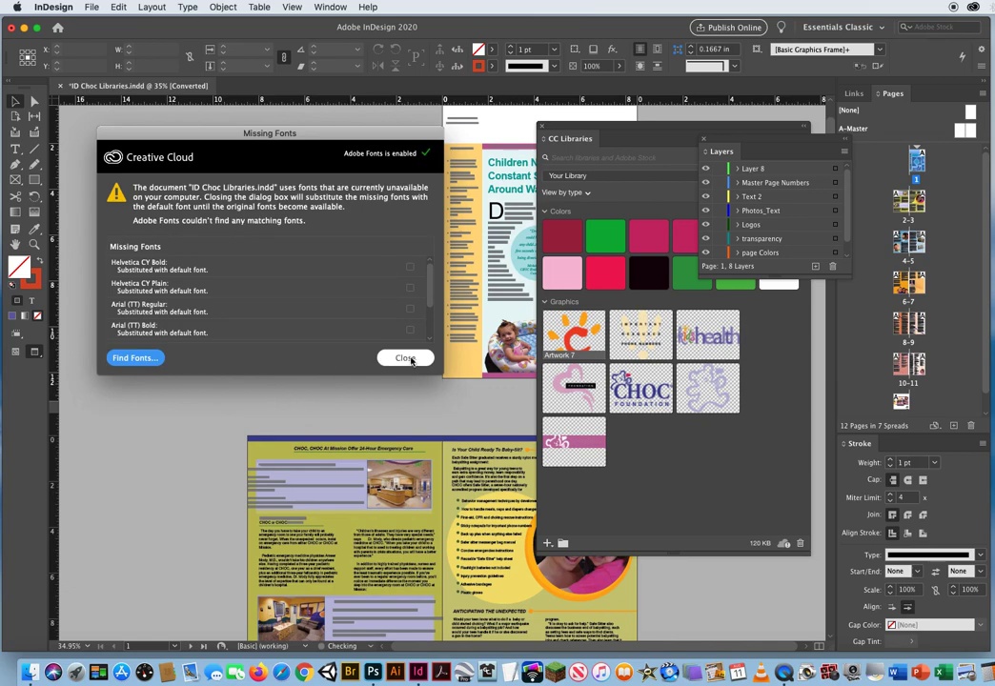
left_click(405, 358)
Step: Close and reopen CC Libraries, and move the library clear of the newsletter's cover page
left_click(542, 125)
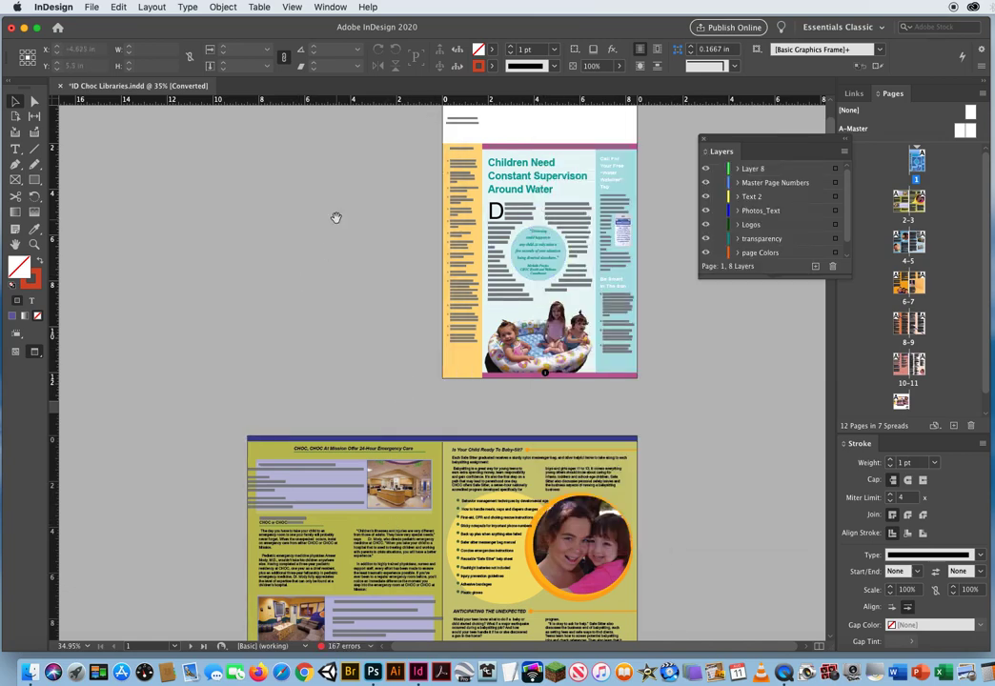
left_click(331, 6)
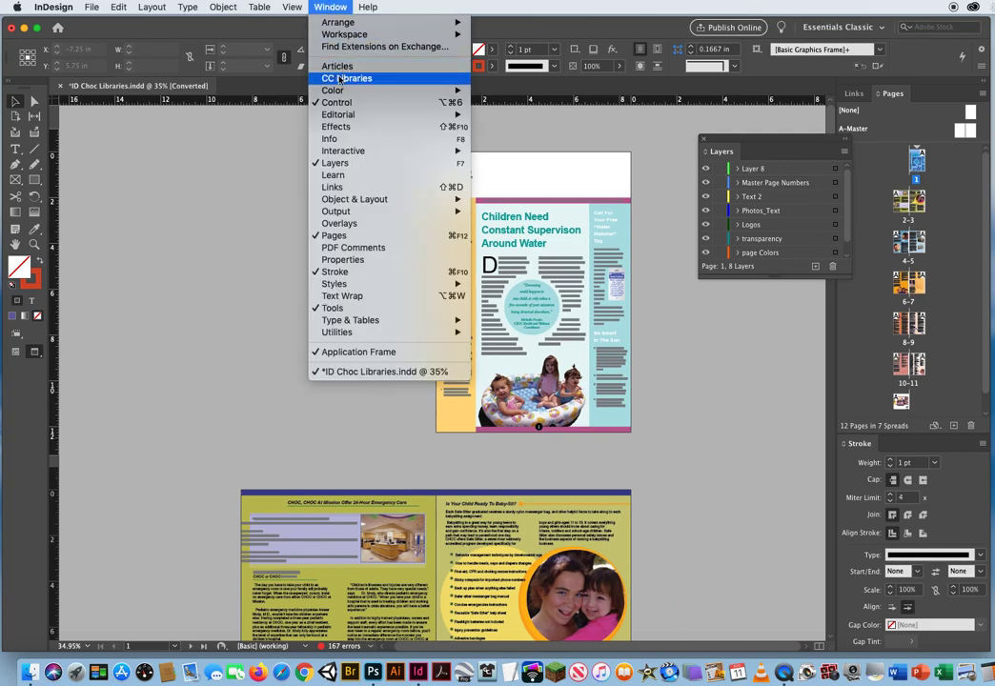
mouse_move(338, 116)
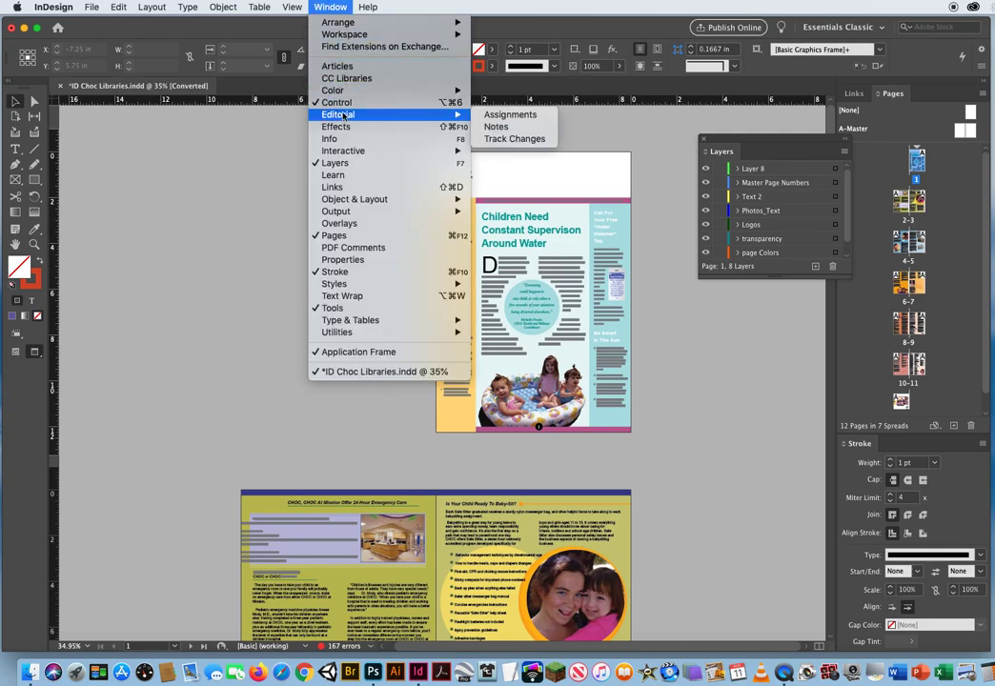
mouse_move(348, 92)
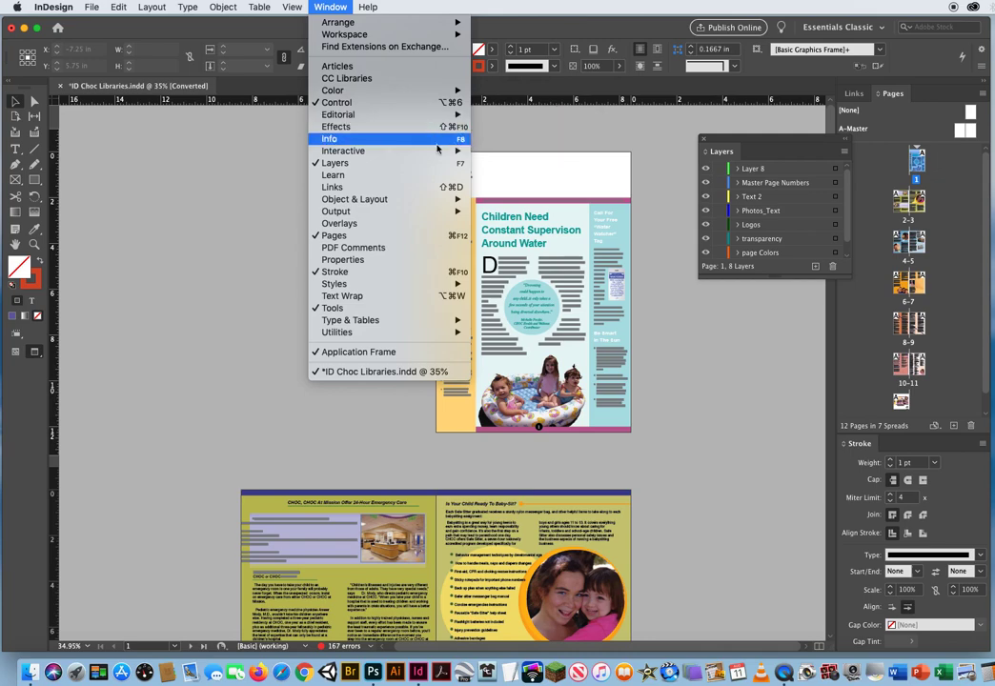
mouse_move(364, 155)
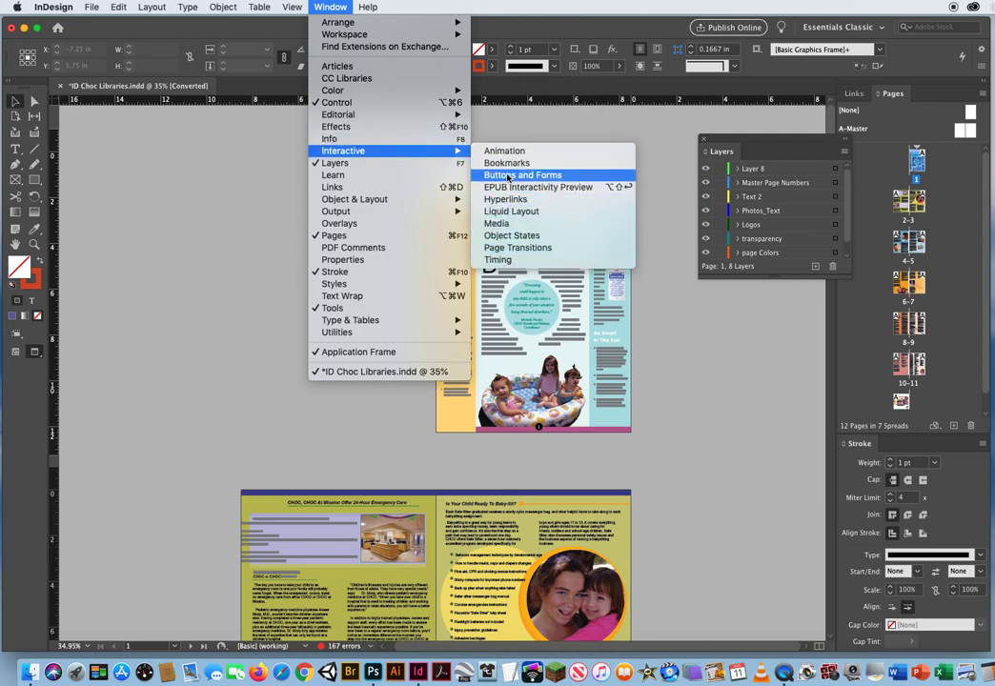
mouse_move(371, 200)
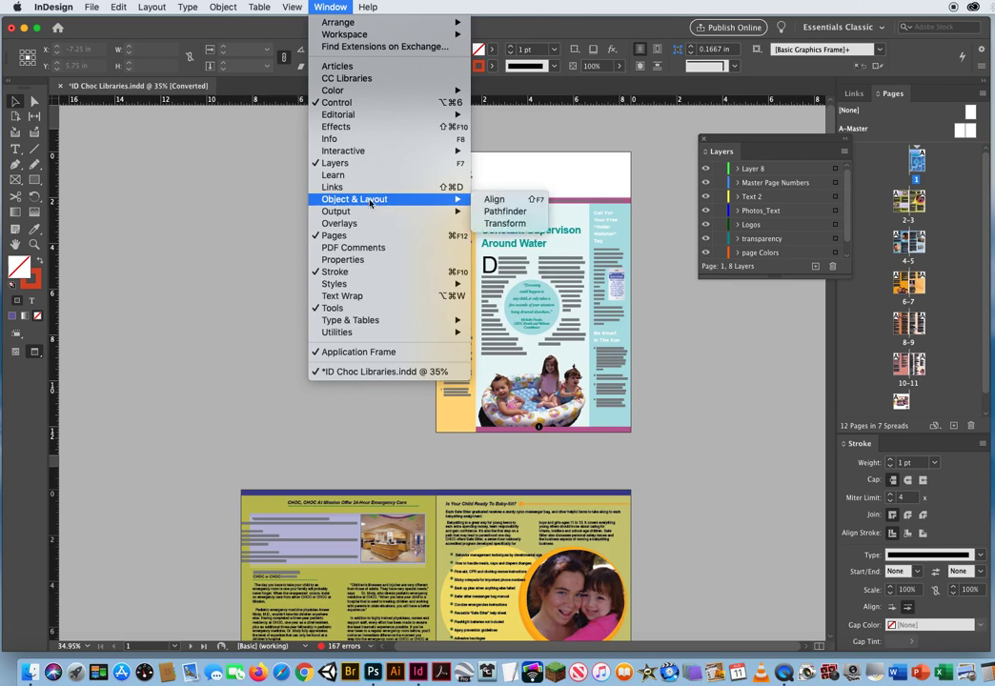
mouse_move(447, 211)
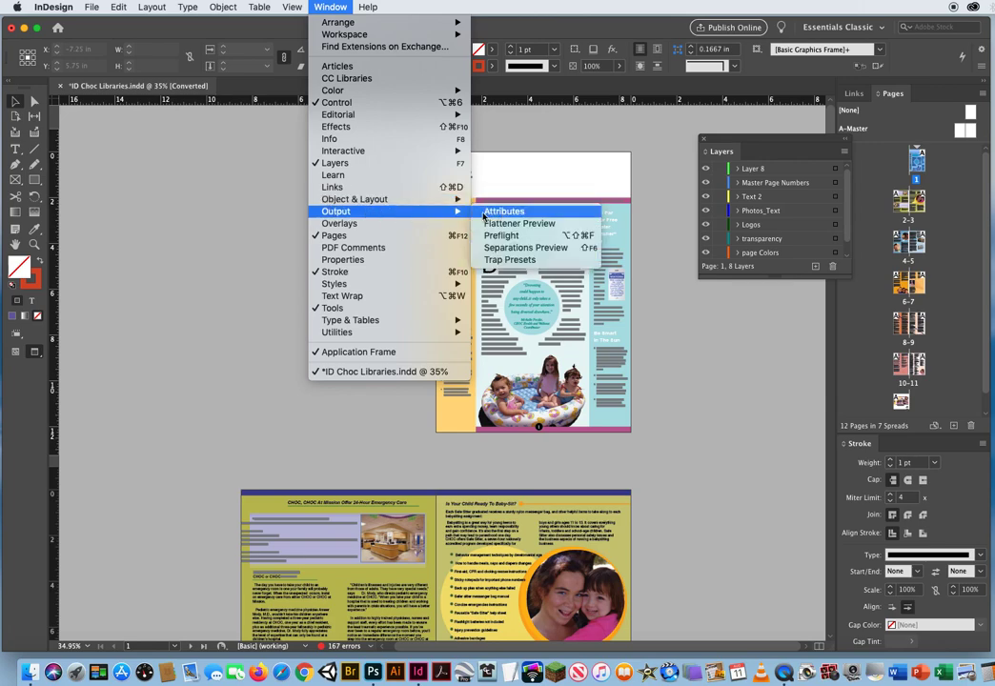
mouse_move(374, 286)
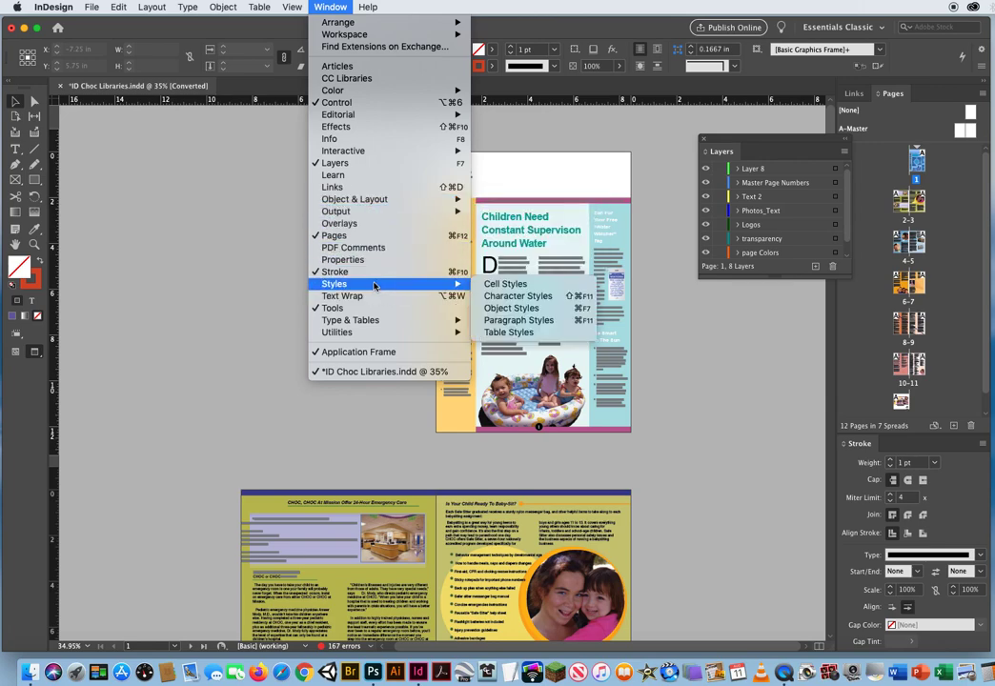
mouse_move(363, 326)
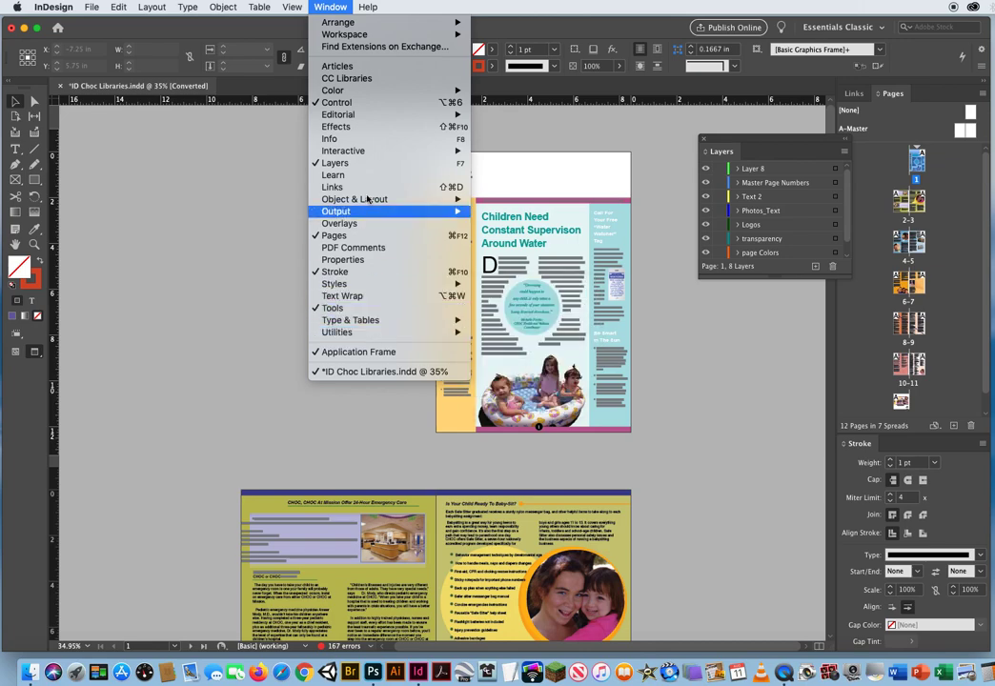
left_click(345, 80)
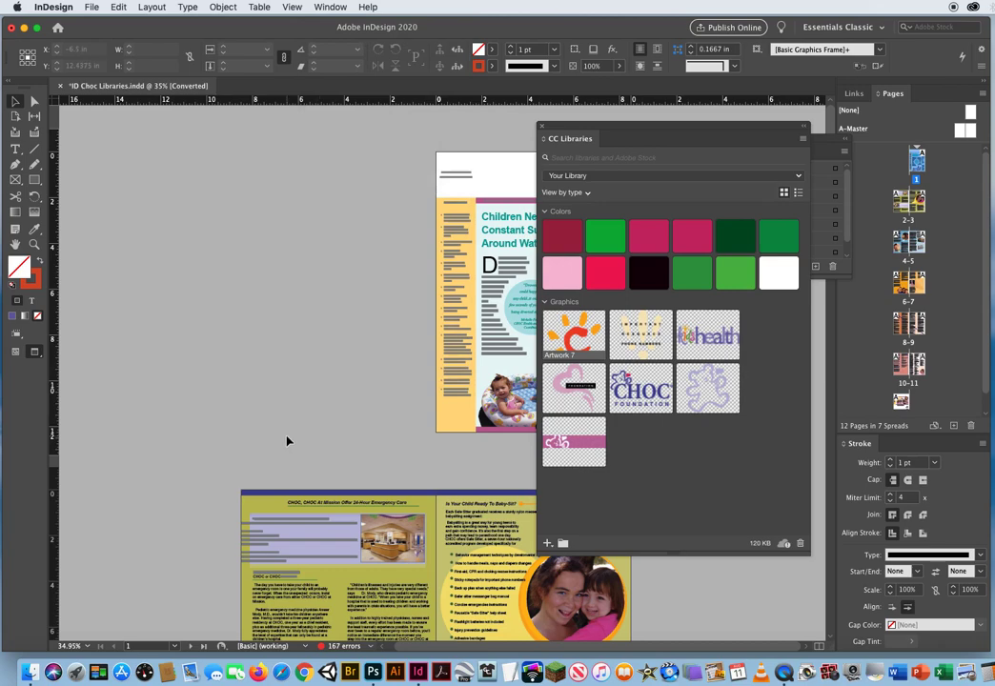
left_click_drag(564, 127, 696, 115)
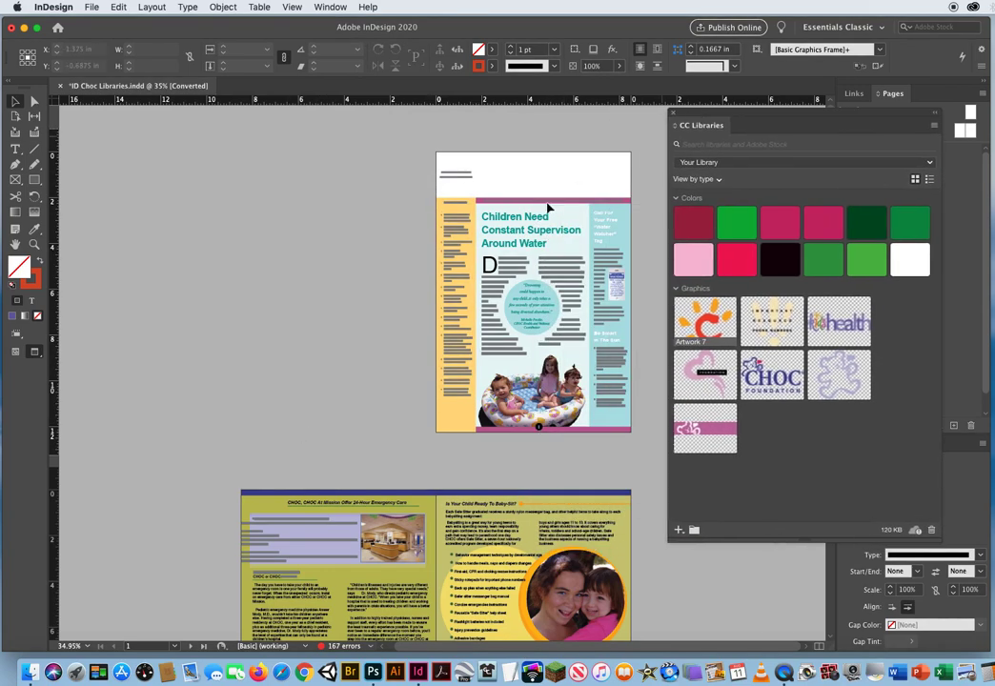
Step: Bring the layers list into view beside the enlarged cover page and make Logos the active layer
left_click(34, 244)
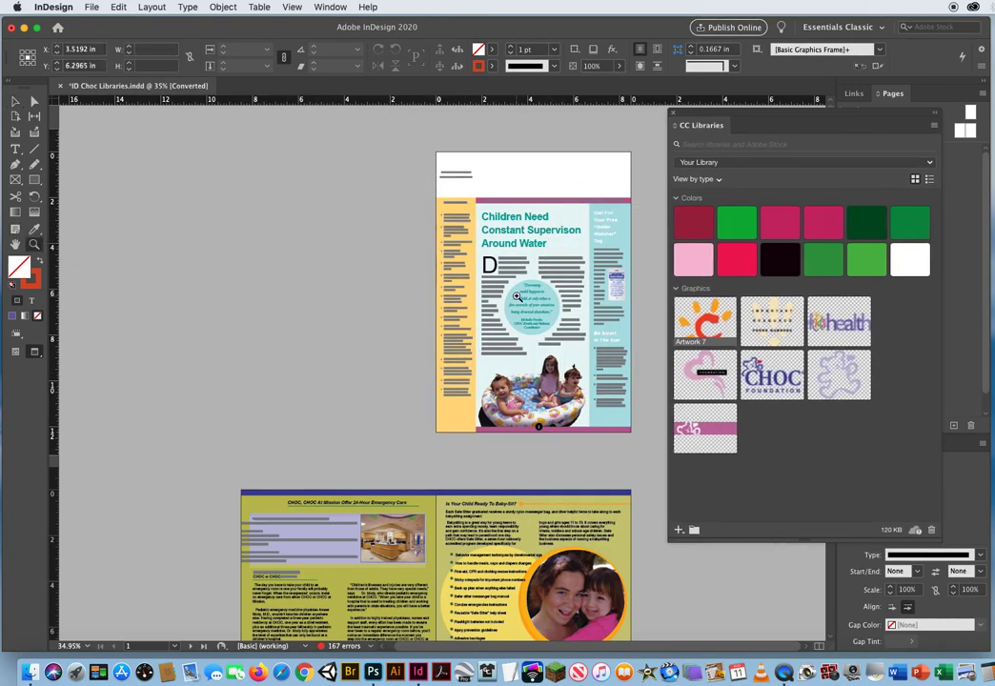
left_click(422, 242)
left_click(490, 405)
scroll(490, 405, "right", 5)
scroll(489, 405, "down", 2)
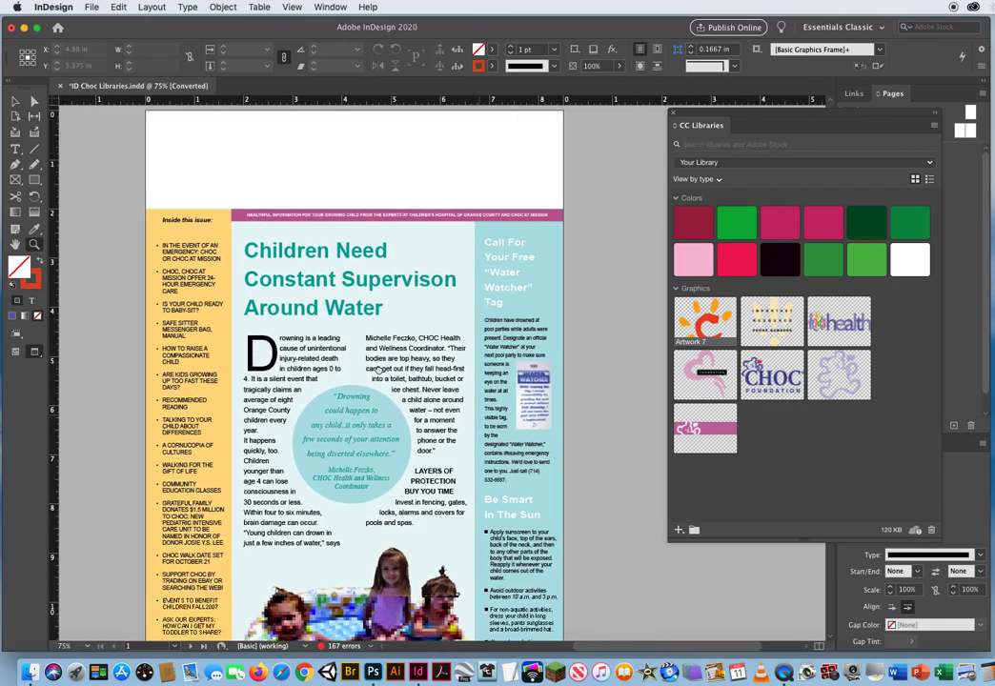
left_click(15, 102)
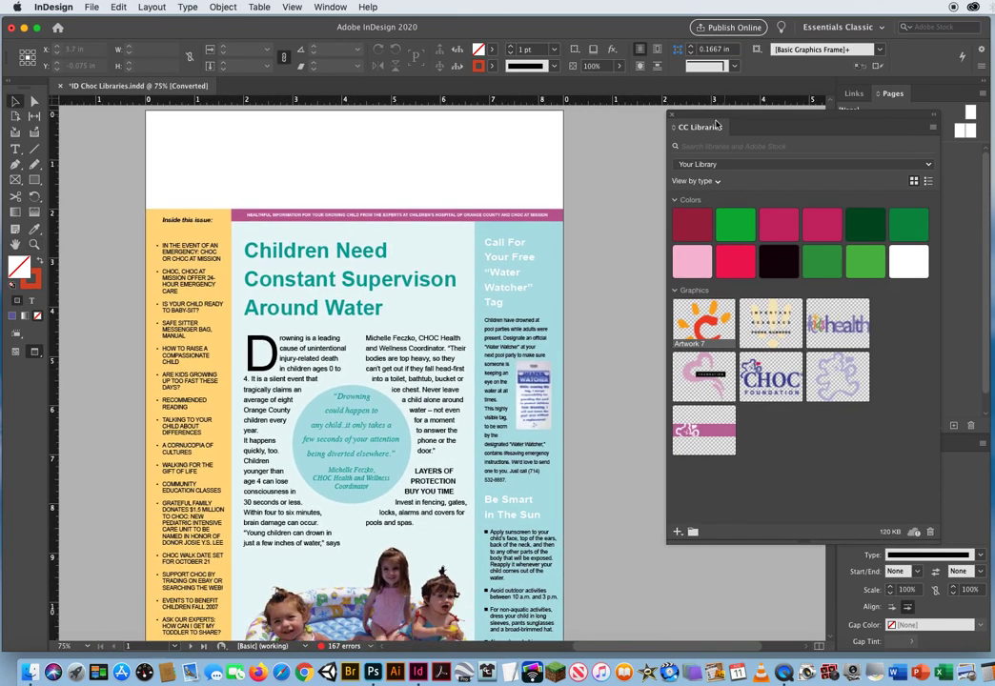
key("F7")
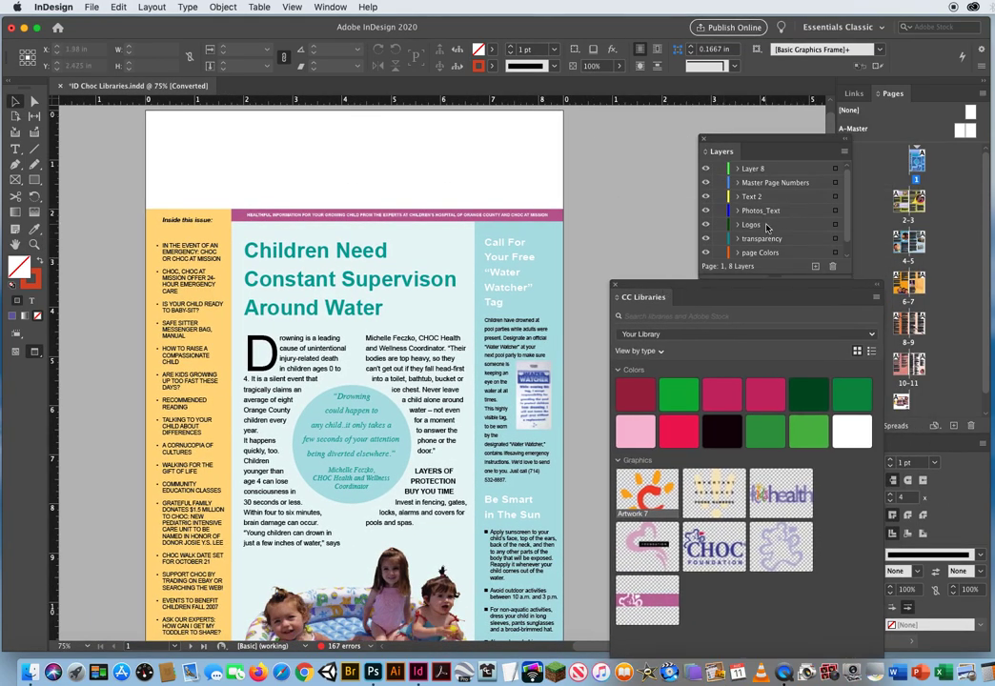
left_click(767, 226)
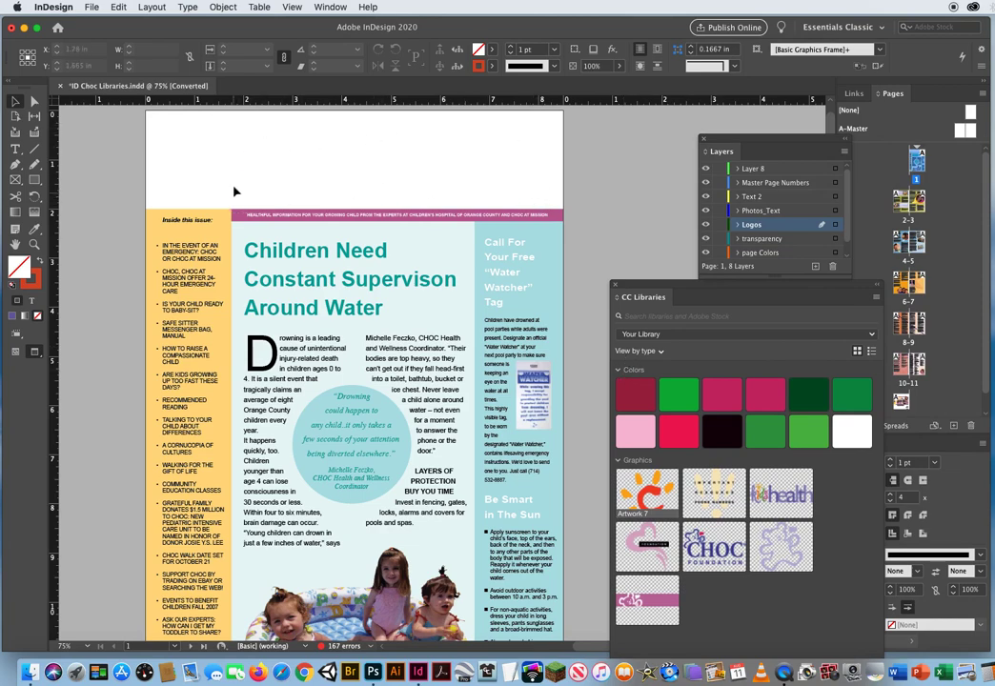
Step: Place the kids health logo from Your Library in the blank masthead, centred at about X 4.79 in, Y 1.03 in
mouse_move(793, 487)
left_mouse_down()
mouse_move(450, 178)
mouse_move(362, 152)
mouse_move(357, 190)
mouse_move(335, 199)
mouse_move(292, 136)
mouse_move(258, 131)
left_mouse_up()
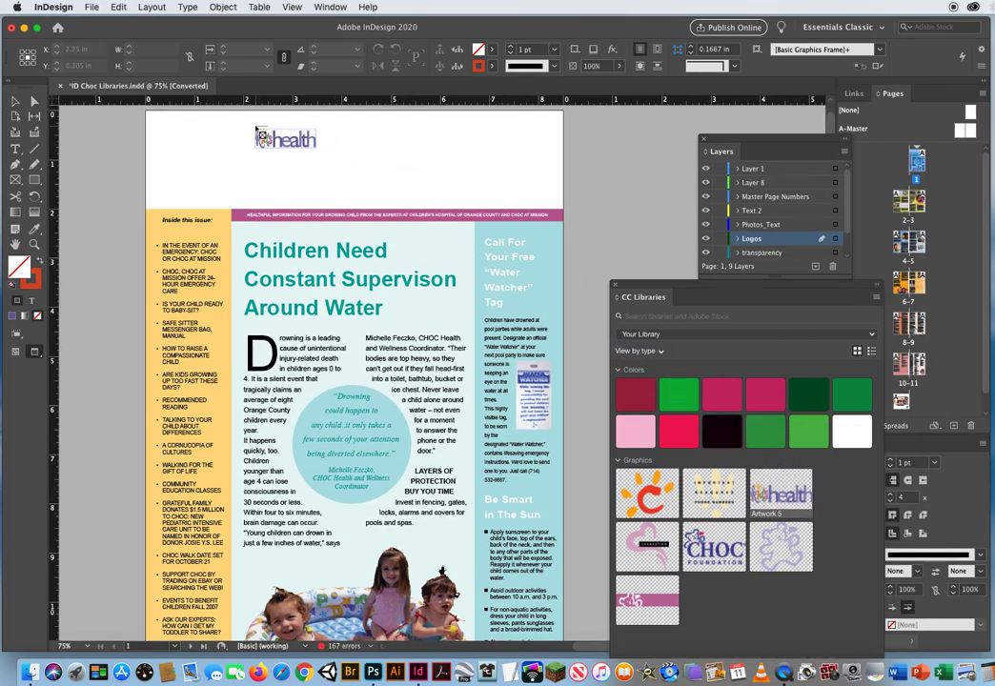
left_click(258, 130)
left_click_drag(348, 168, 343, 163)
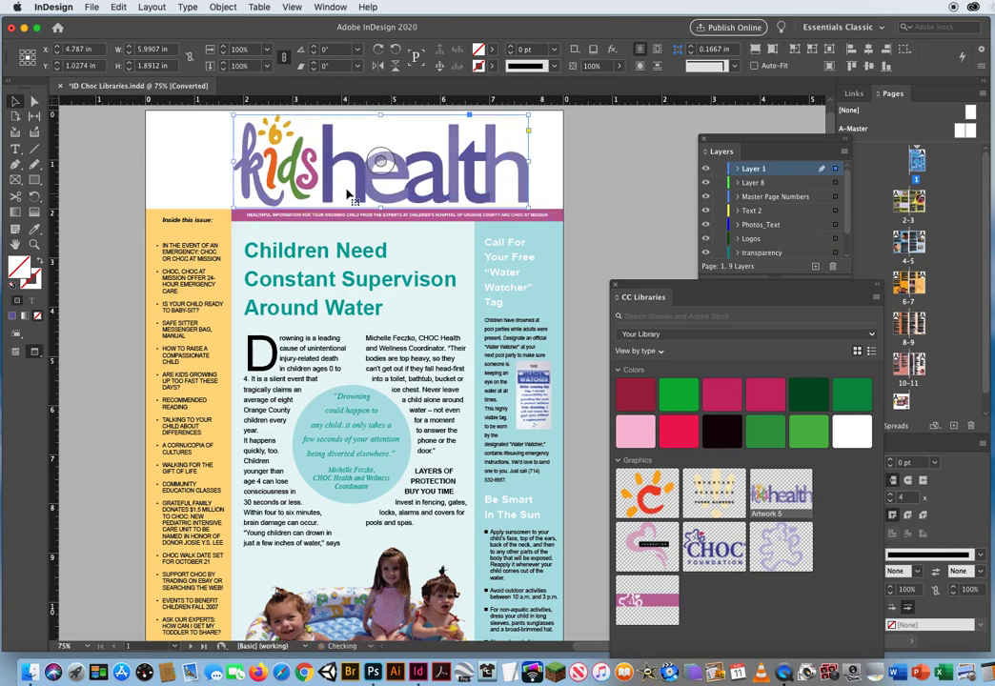
Step: Move the kids health logo from Layer 1 to the Logos layer and lock the other layers
key("w")
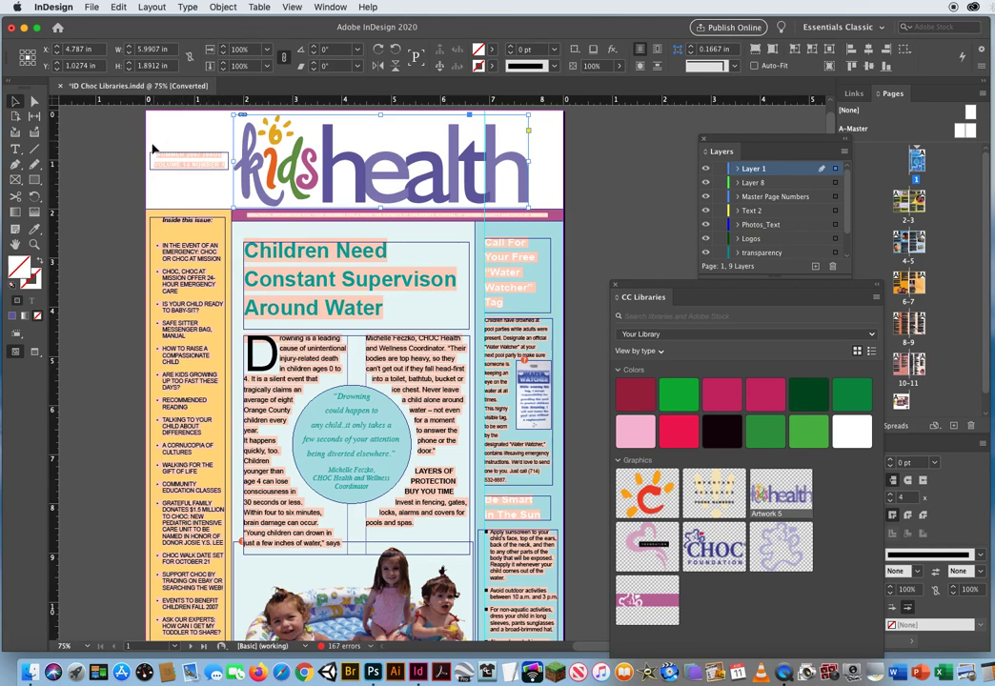
left_click(98, 152)
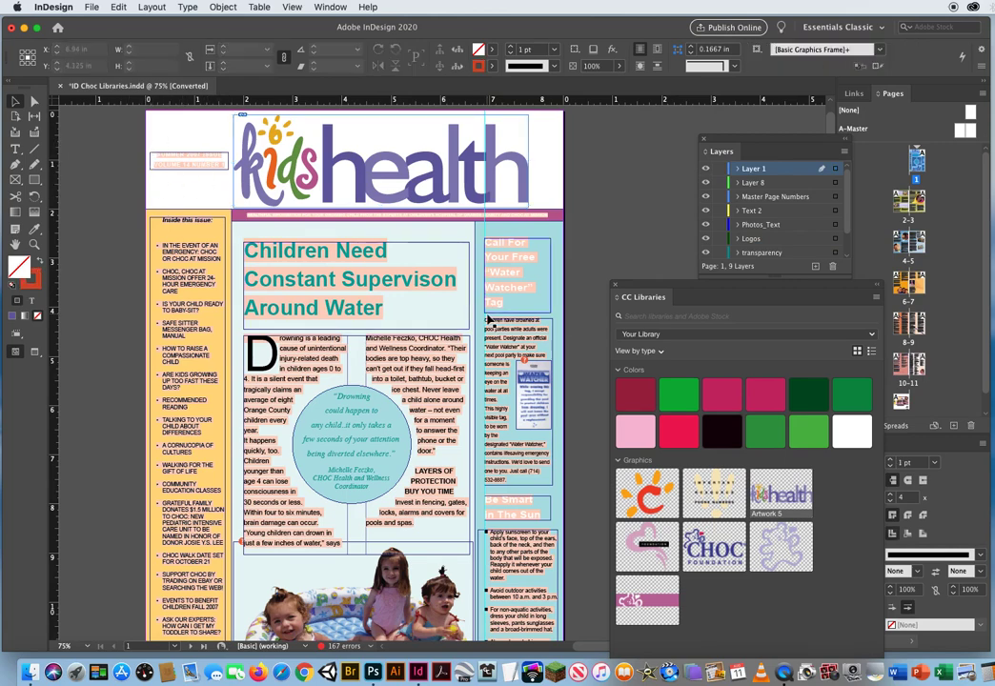
left_click(462, 157)
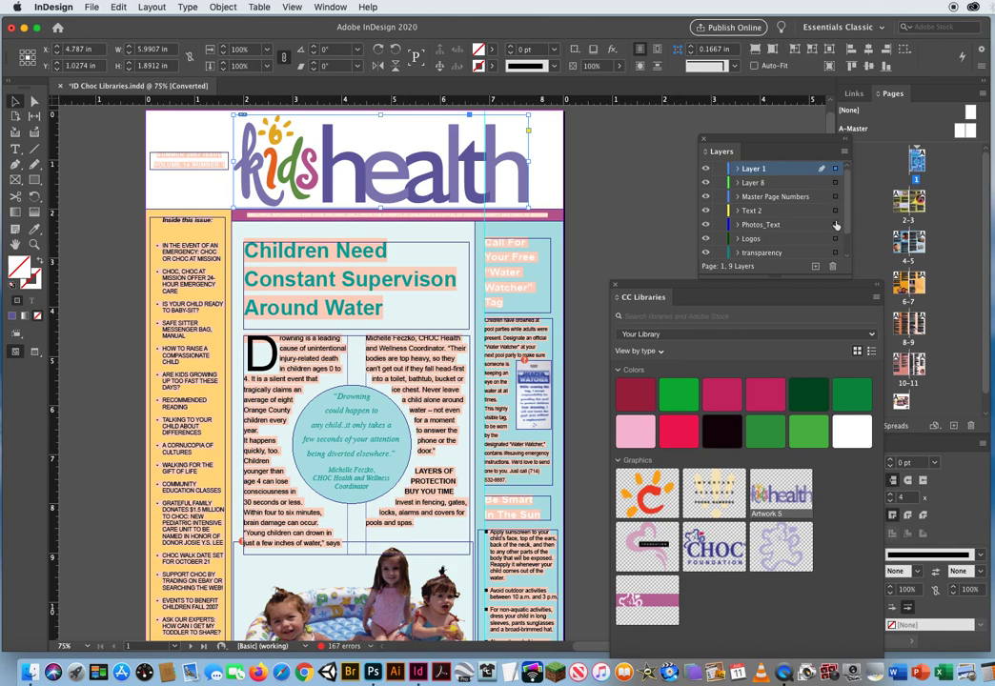
left_click_drag(834, 245, 834, 238)
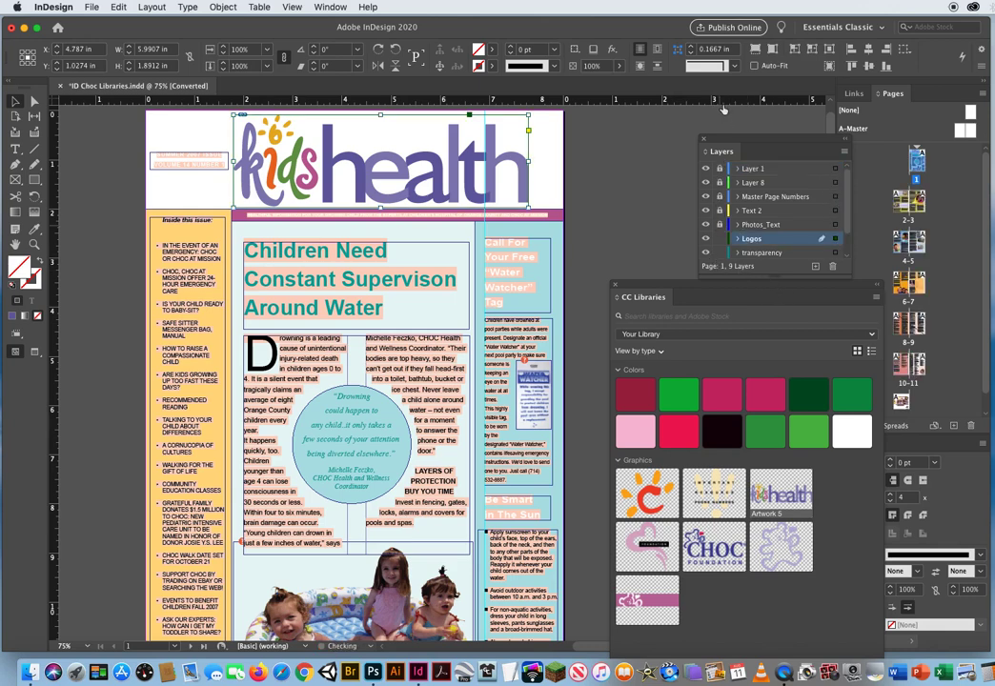
scroll(827, 240, "down", 2)
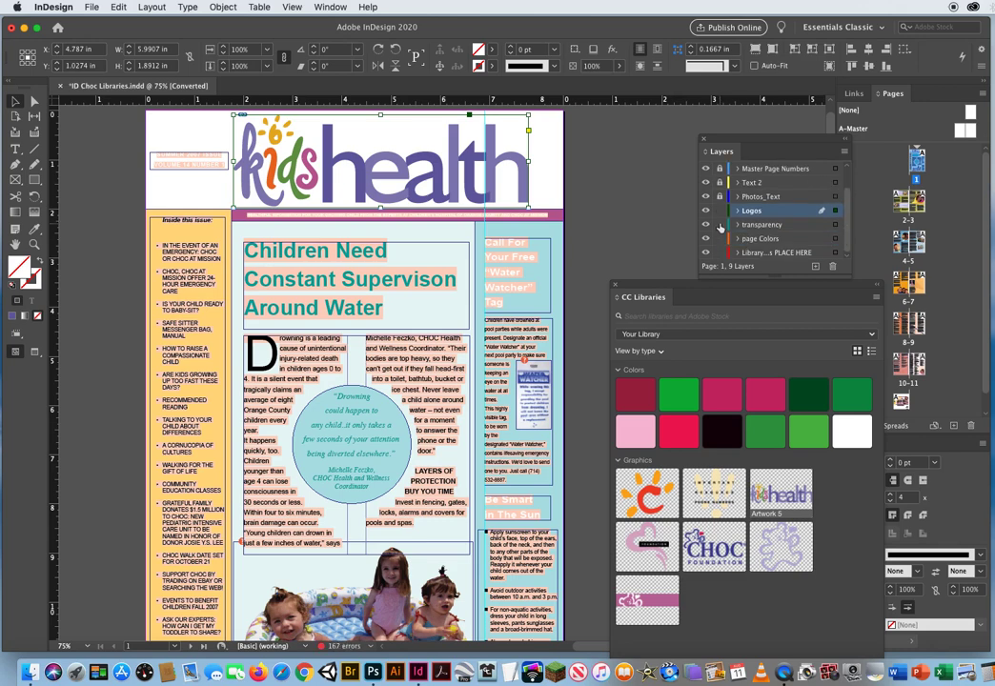
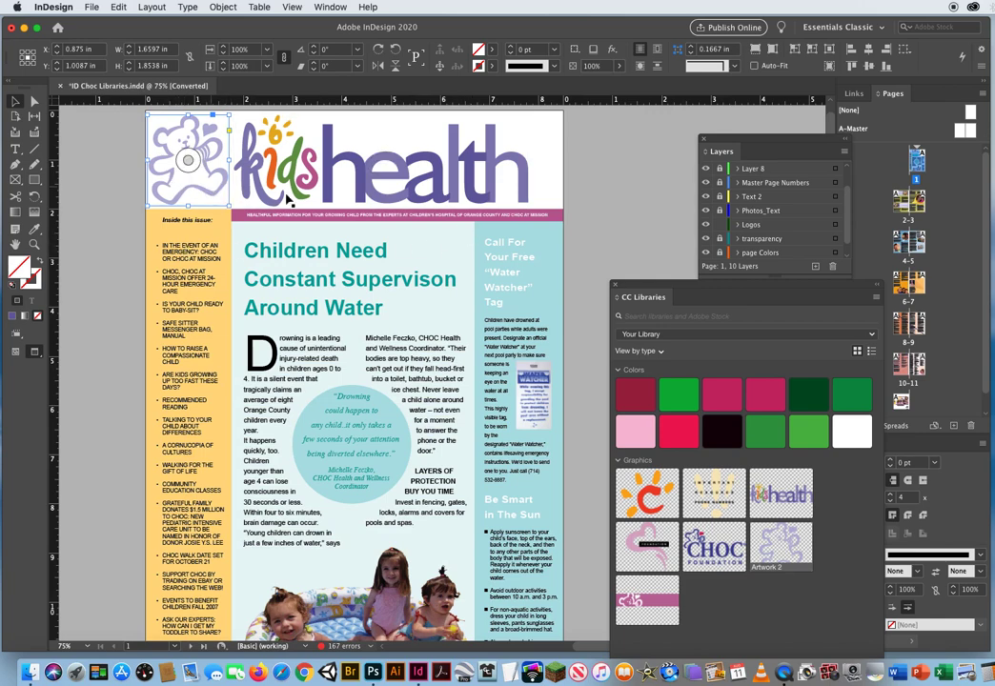
Step: Move the bear logo from Layer 1 copy to the Logos layer
left_click_drag(847, 217, 846, 174)
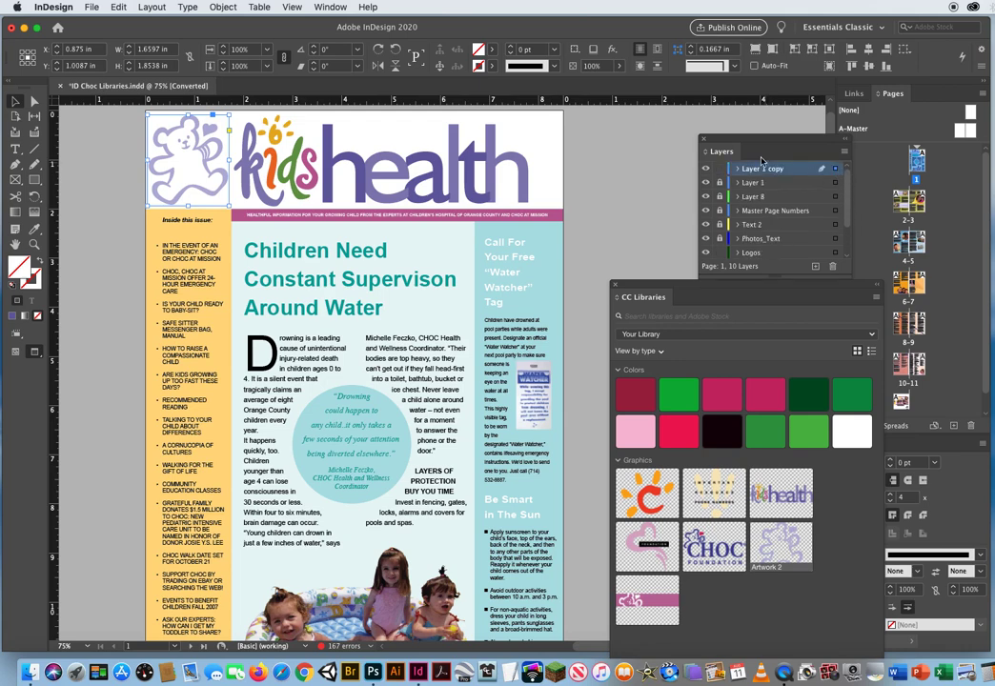
left_click_drag(761, 160, 649, 118)
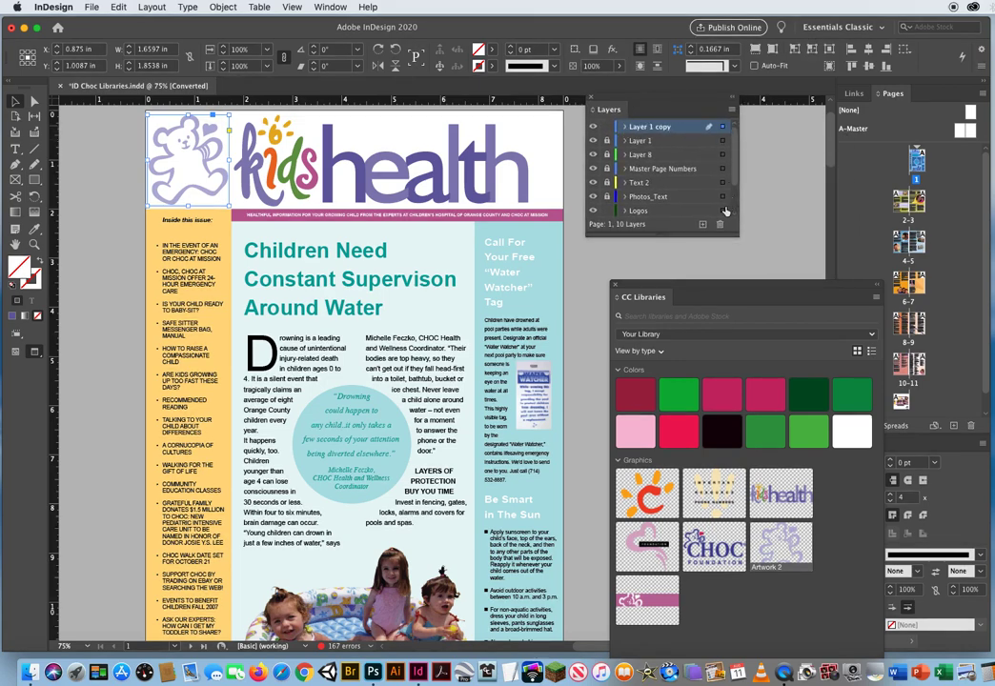
left_click_drag(722, 214, 722, 211)
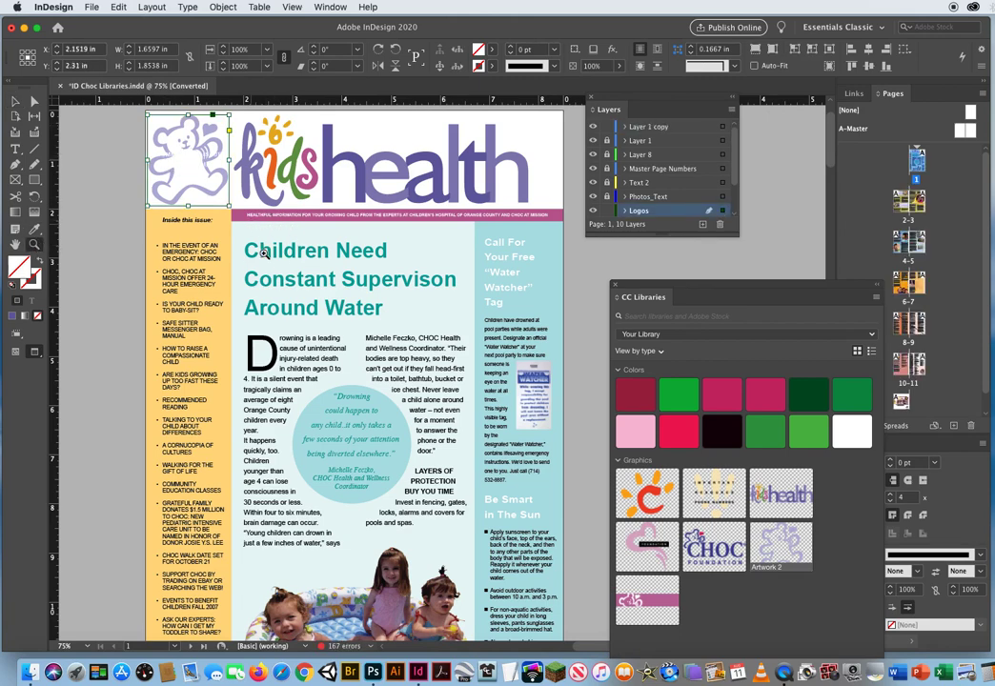
Step: Extend the bear logo's frame past the cover page's upper corner and flush with the sidebar, about 1.94 in wide by 2.18 in high
left_click(212, 228)
left_click(290, 238)
left_click(373, 271)
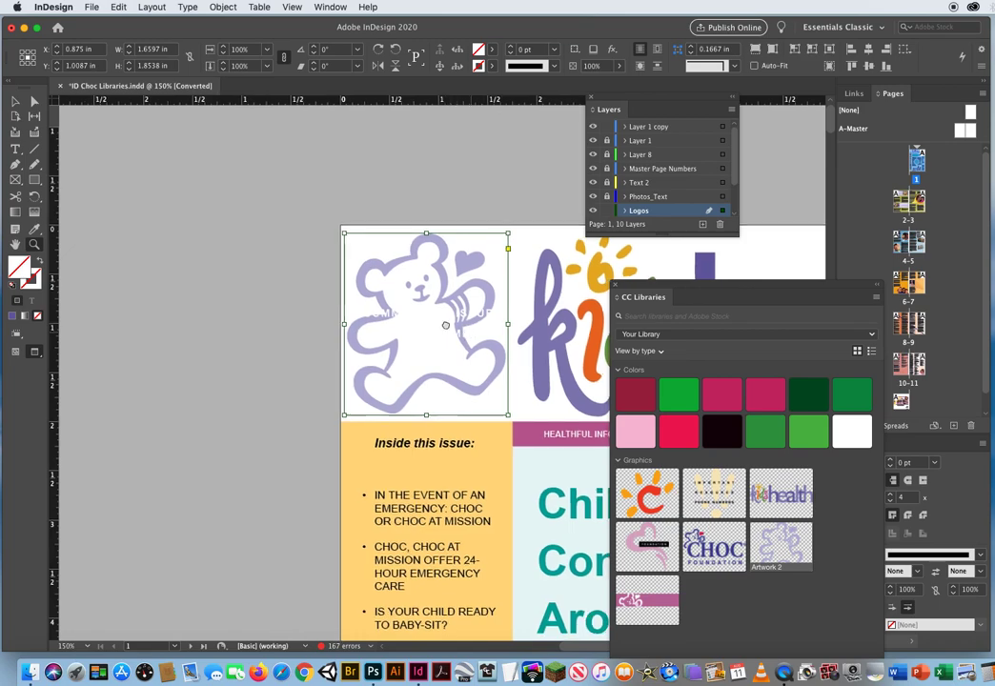
left_click_drag(465, 334, 369, 278)
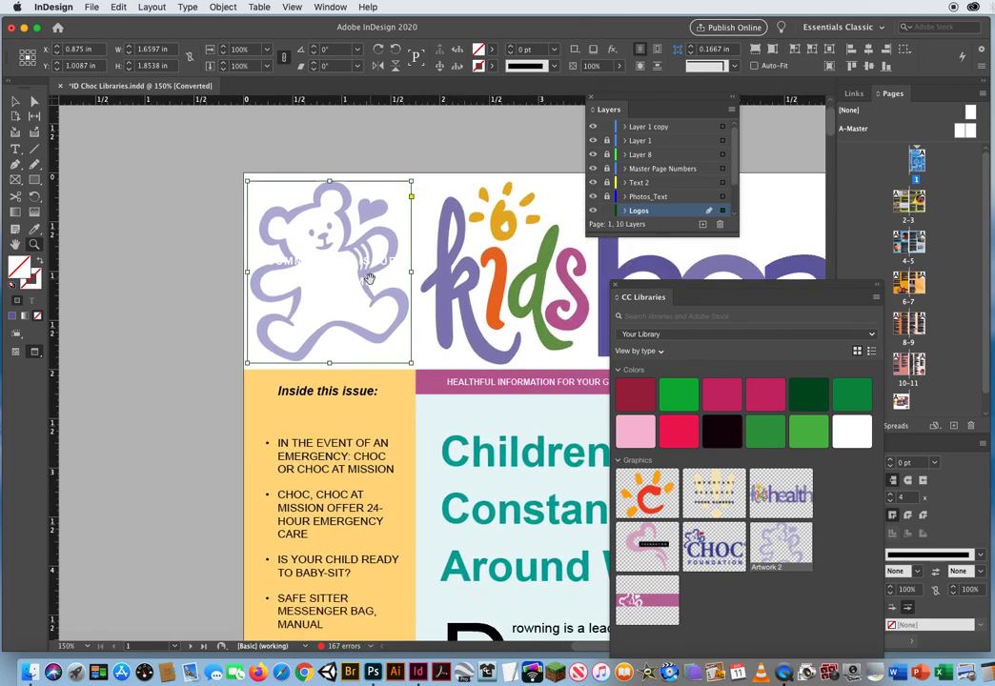
left_click(15, 100)
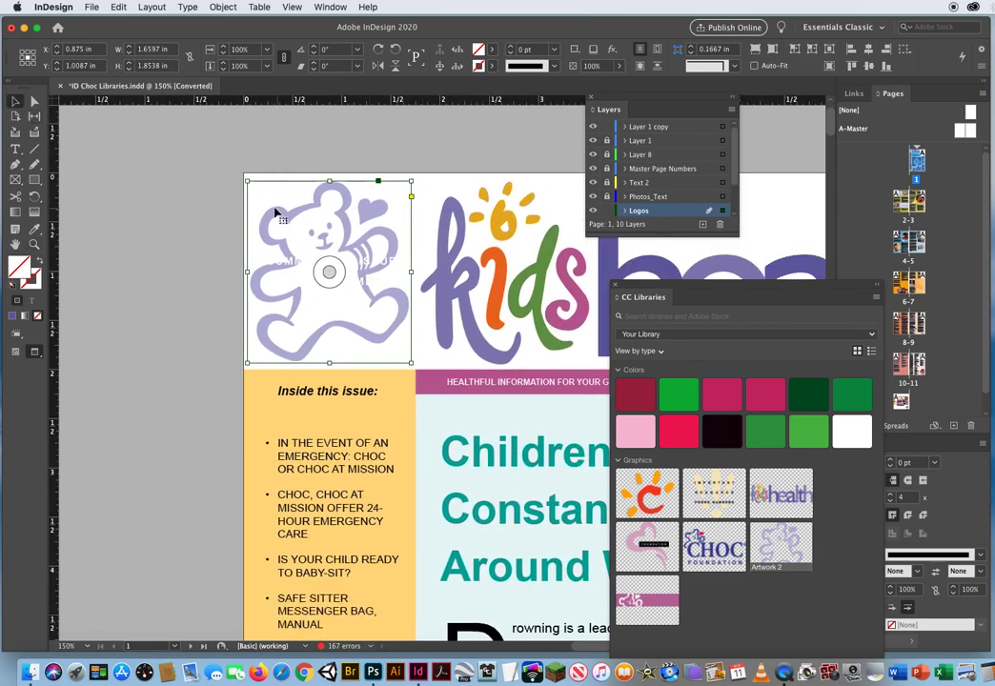
left_click_drag(328, 180, 329, 156)
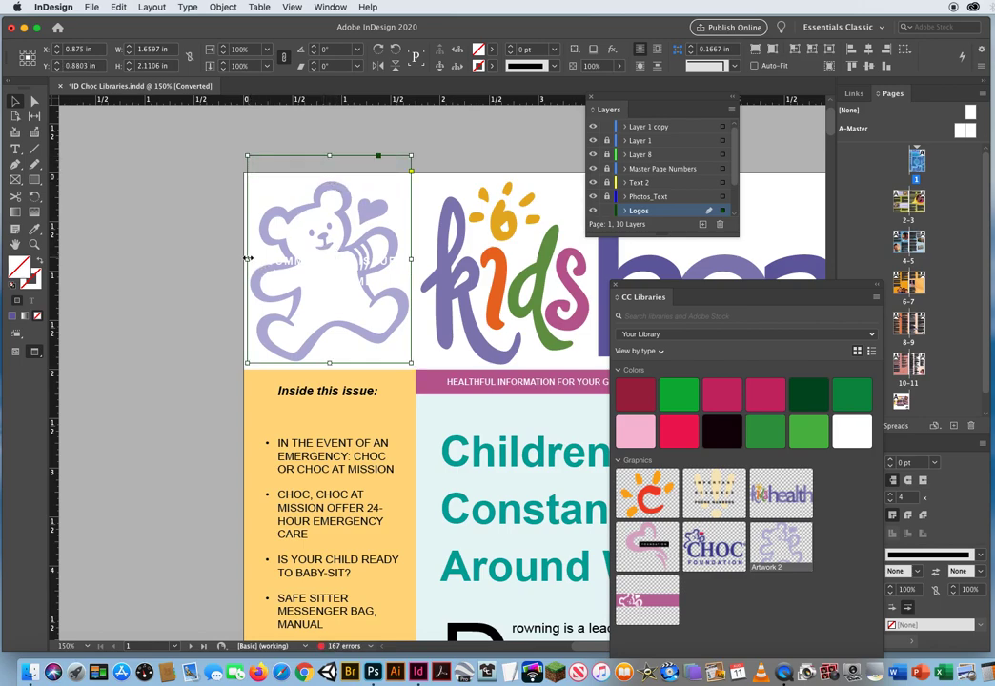
left_click_drag(248, 258, 223, 258)
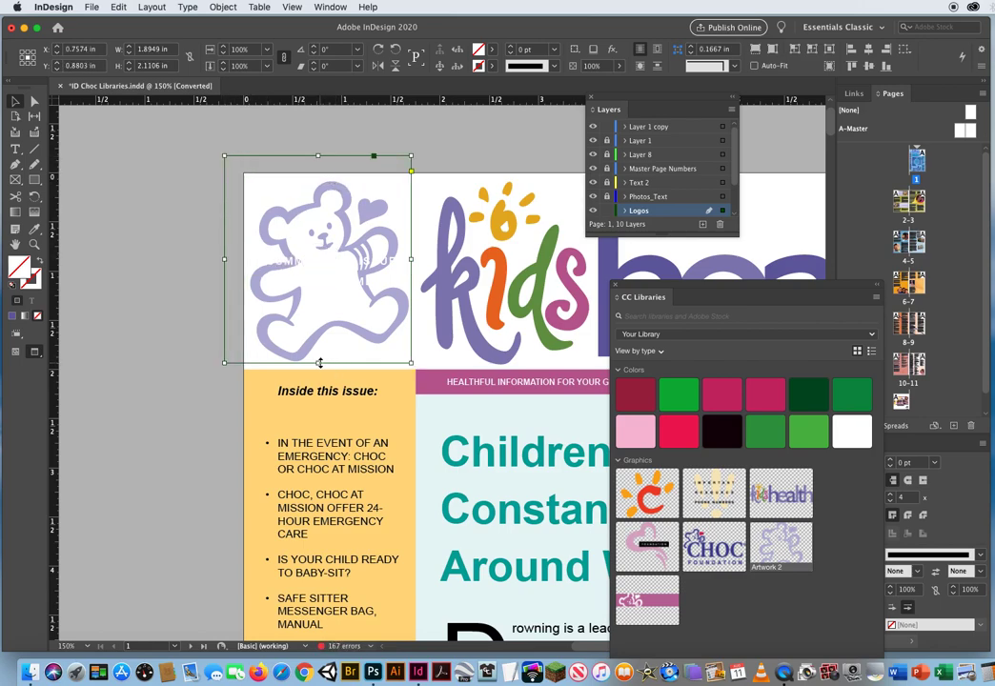
left_click_drag(320, 362, 324, 369)
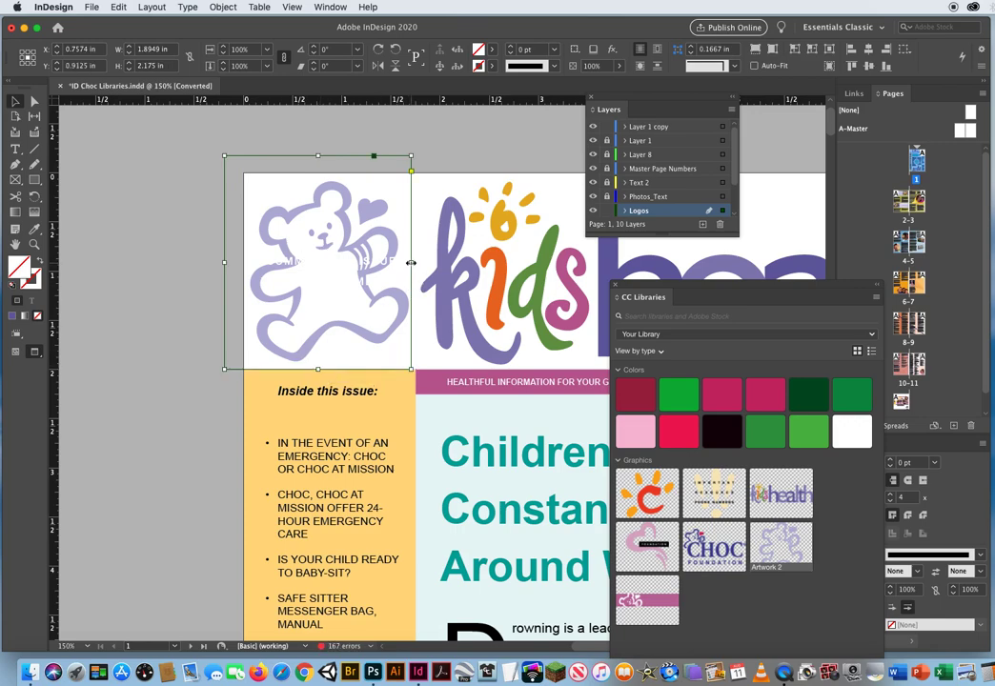
left_click_drag(412, 273, 416, 271)
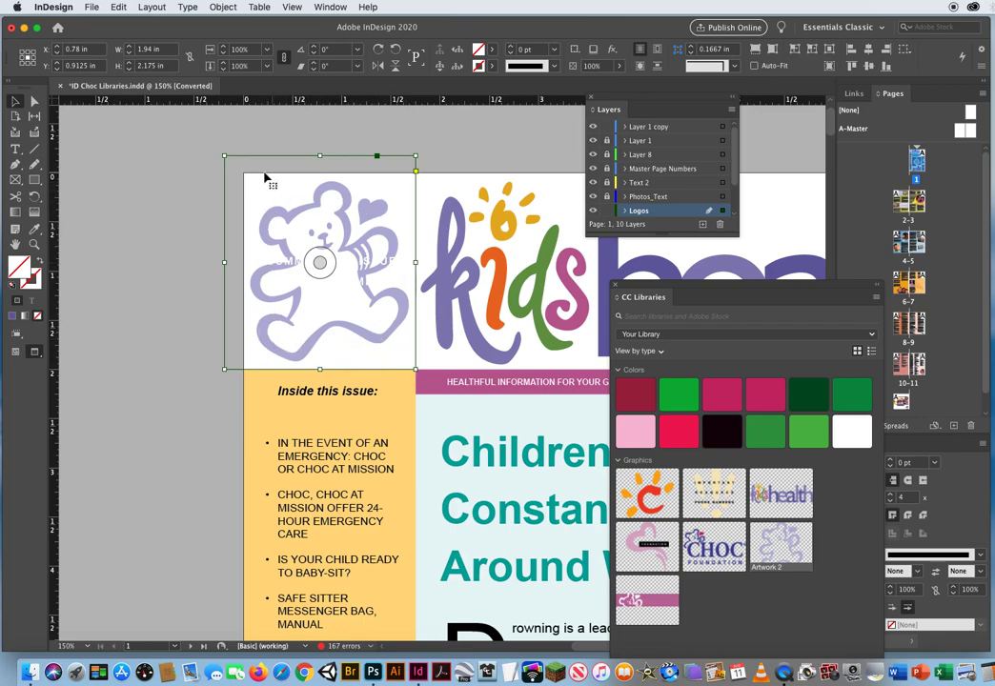
Step: Fill the bear logo's frame with a light purple of about C 16, M 18, Y 0, K 0
left_click_drag(696, 289, 538, 419)
left_click(334, 7)
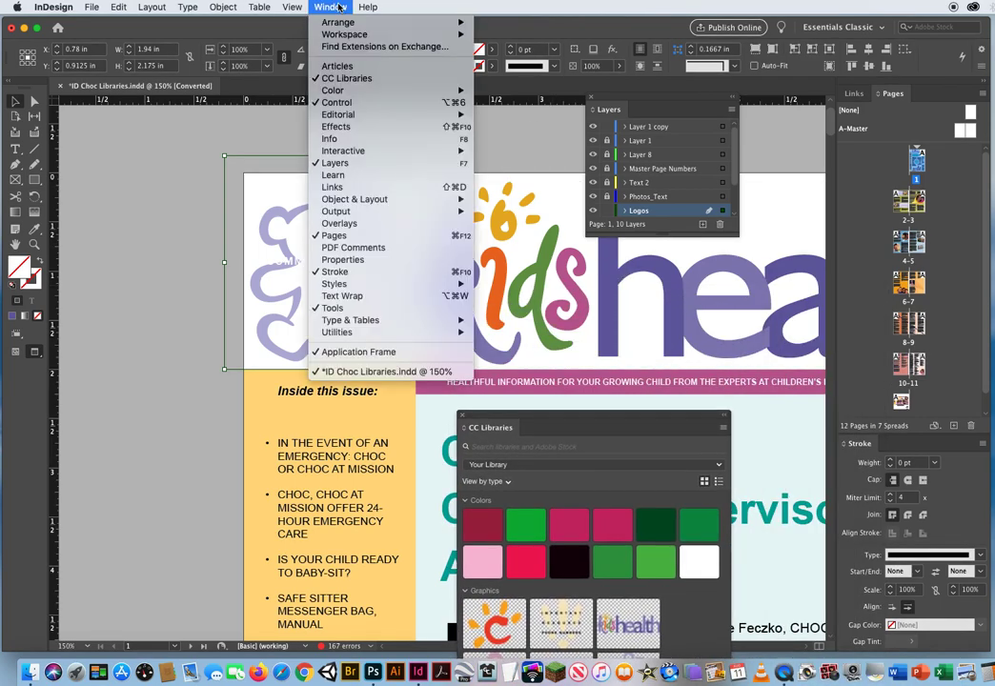
mouse_move(336, 93)
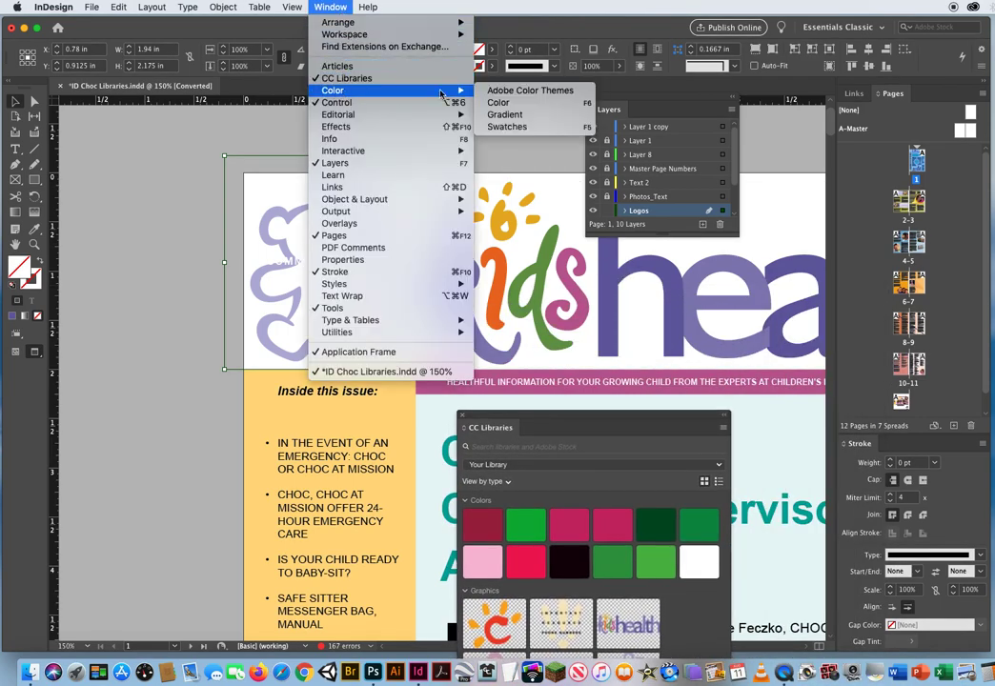
left_click(498, 103)
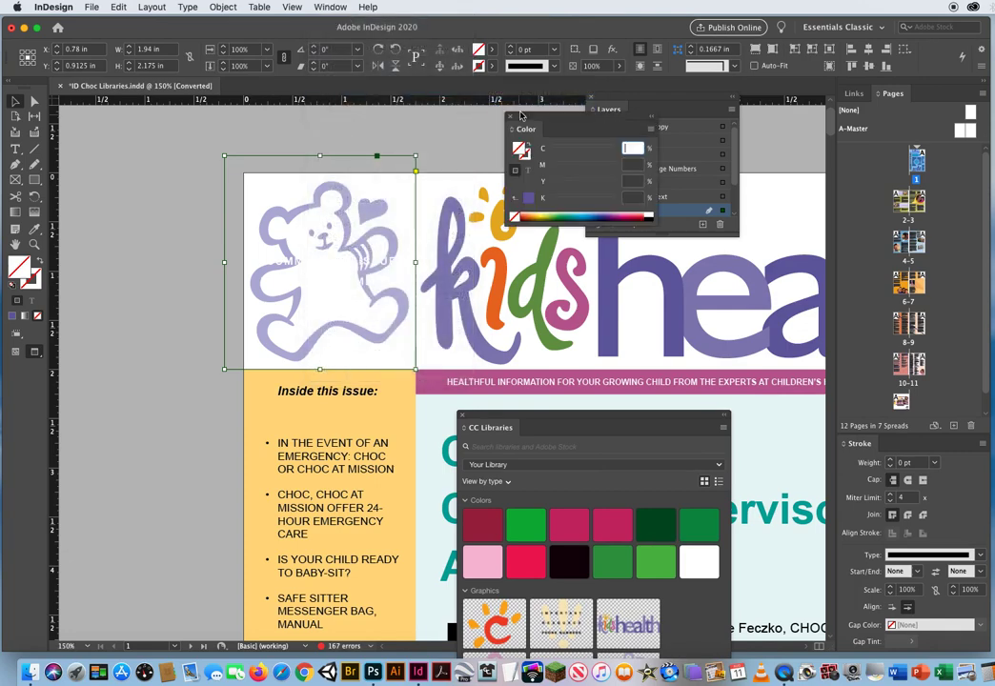
left_click_drag(539, 119, 641, 274)
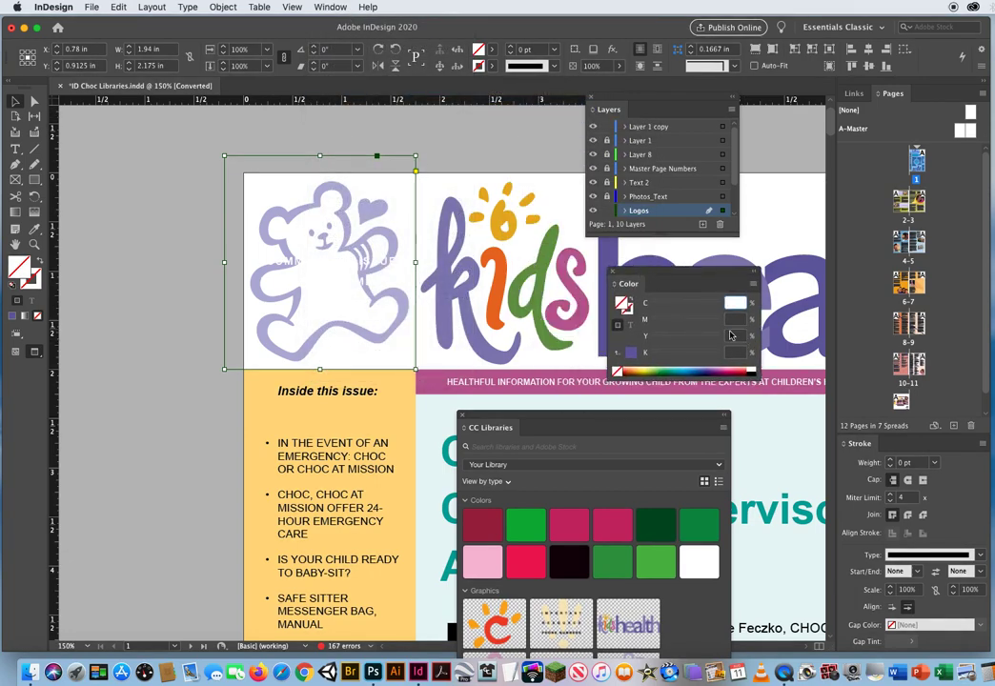
left_click(711, 366)
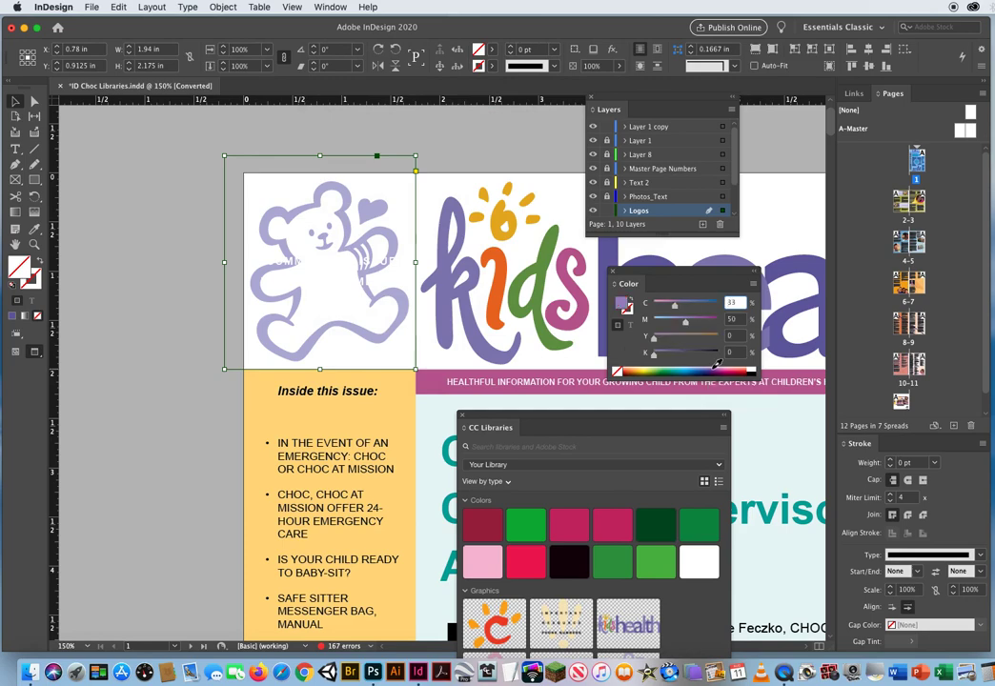
left_click_drag(718, 363, 713, 364)
left_click(711, 363)
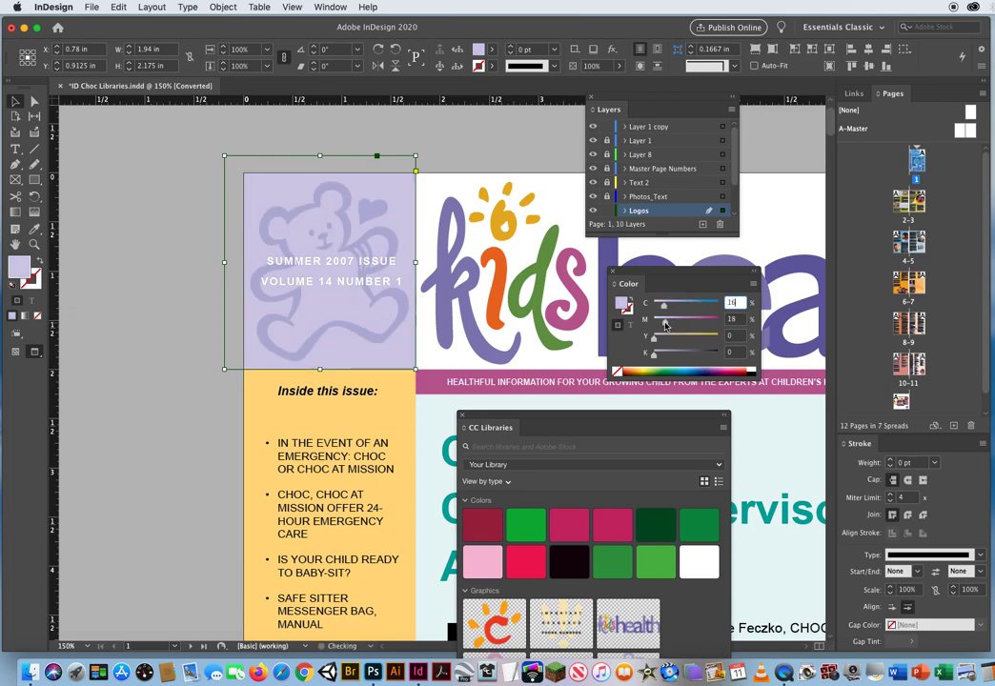
left_click(147, 266)
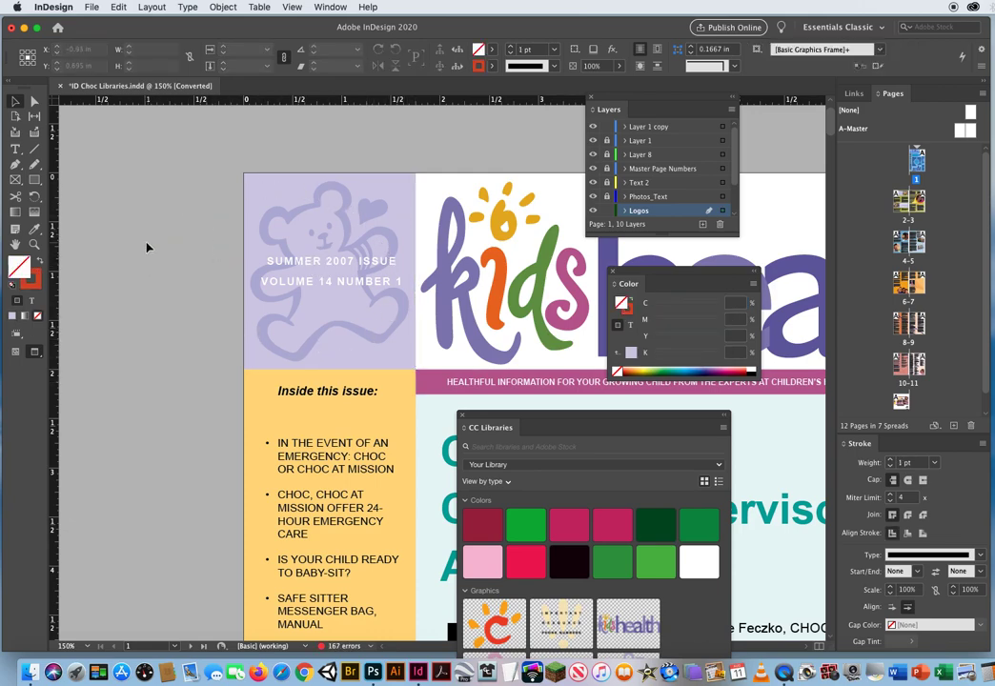
Step: Turn off Paste Remembers Layers and Ungroup Remembers Layers, and lock Layer 1 copy
left_click(34, 244)
left_click(472, 340, "alt")
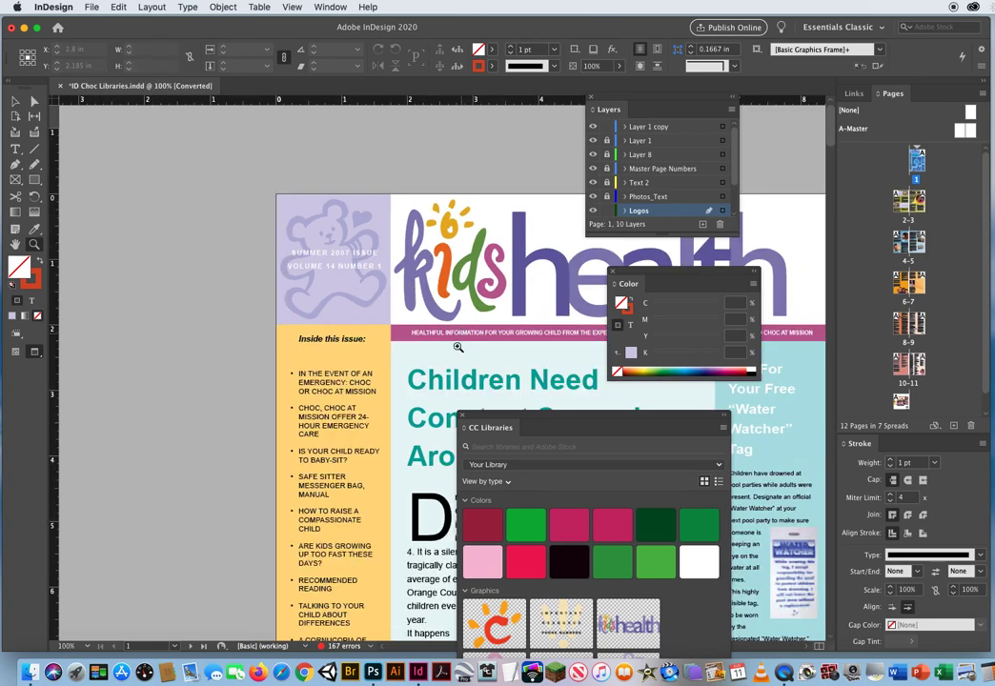
scroll(458, 347, "right", 10)
scroll(364, 281, "down", 5)
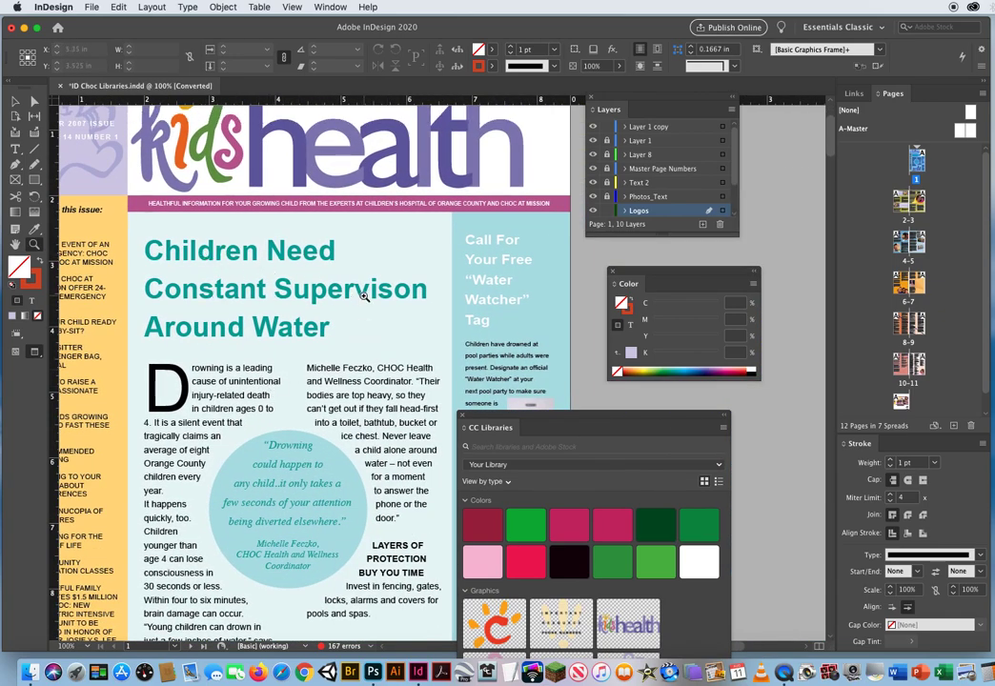
left_click(15, 100)
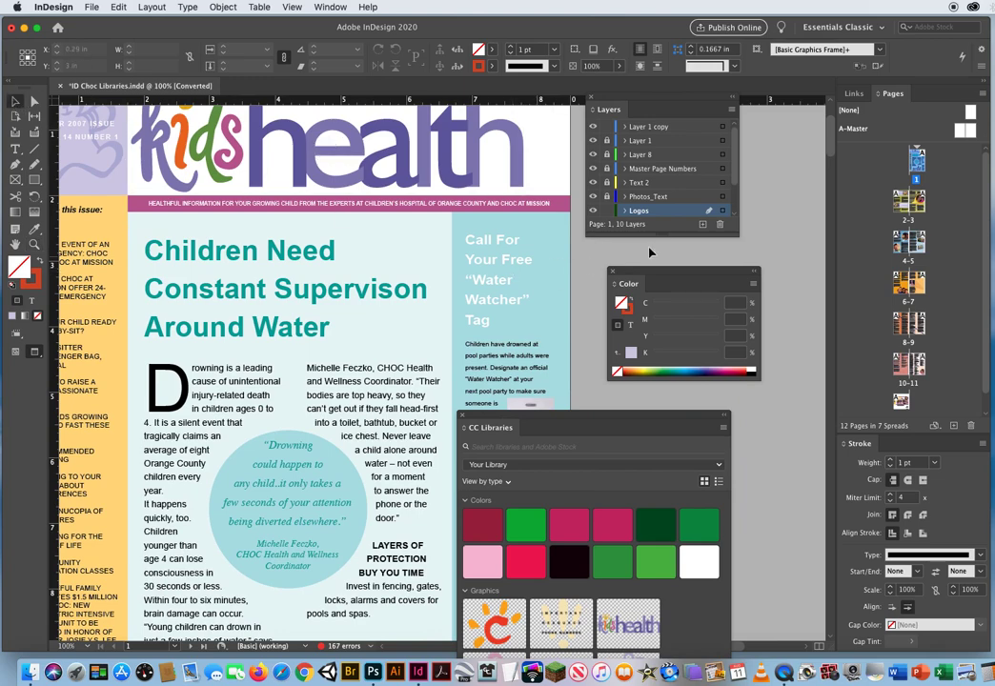
left_click(731, 110)
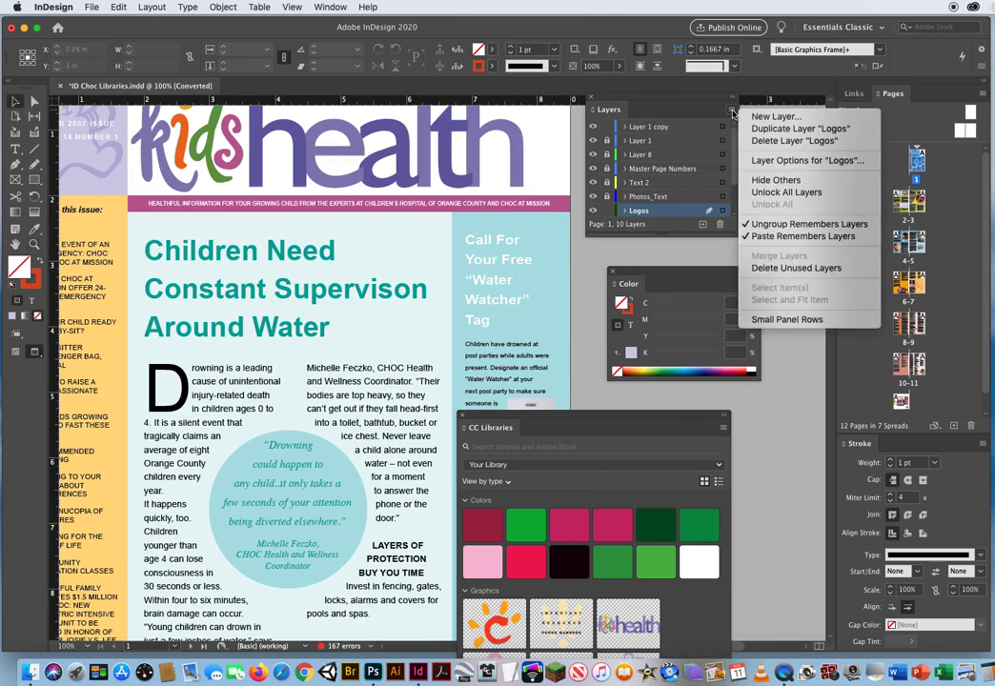
left_click(752, 236)
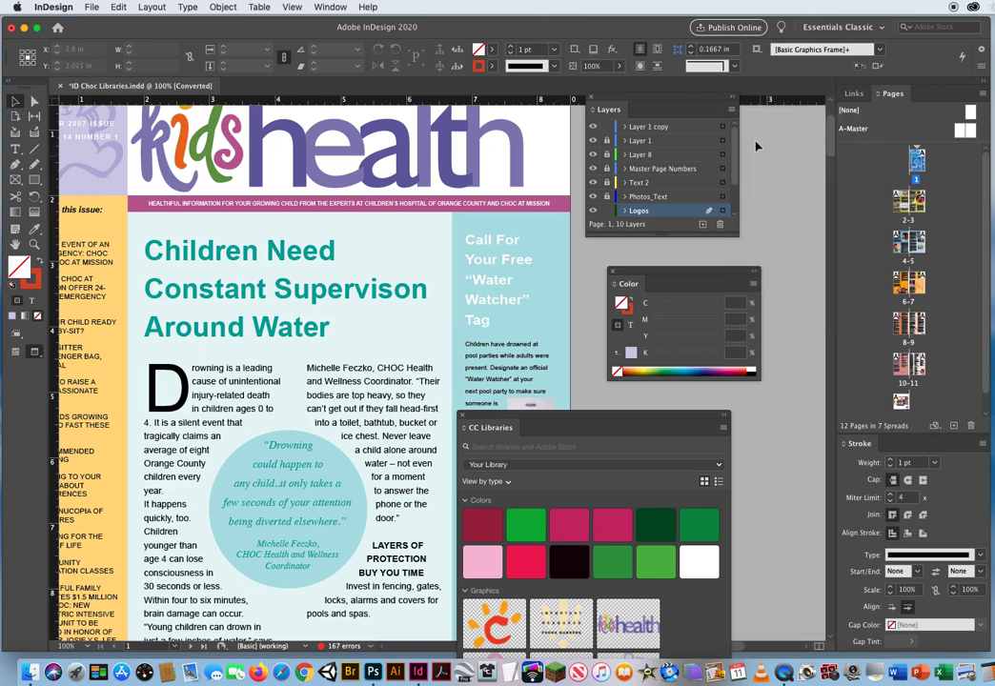
left_click(731, 109)
left_click(762, 224)
left_click_drag(734, 231, 748, 330)
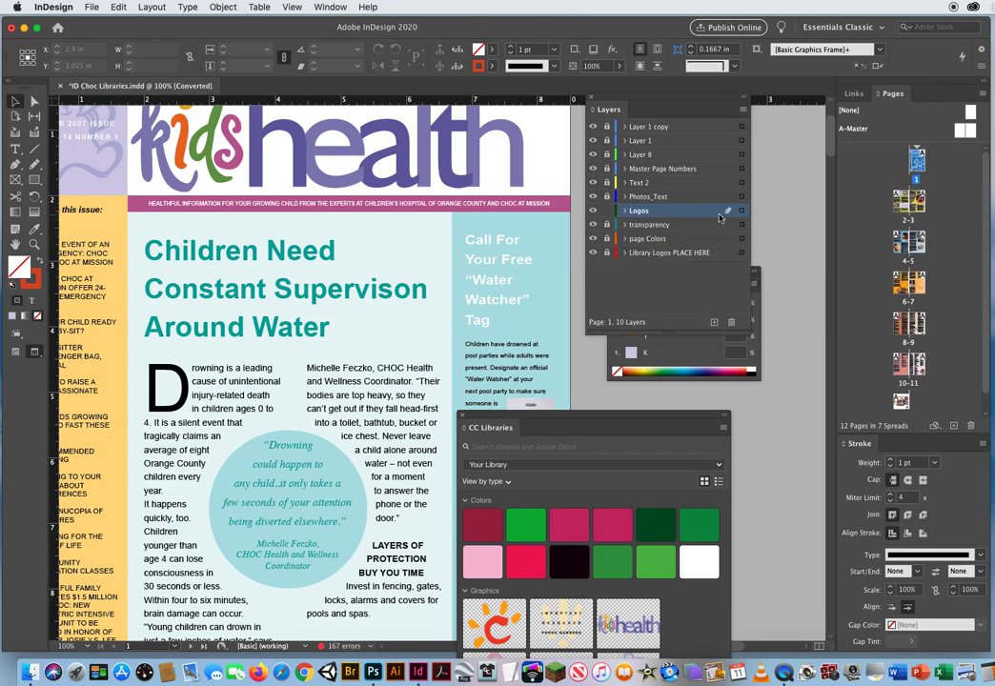
Step: Place the sun logo from the library beside the cover headline at about X 5.97 in, Y 2.78 in, and bring the Logos layer to the top
mouse_move(548, 415)
left_mouse_down()
mouse_move(643, 405)
mouse_move(791, 219)
mouse_move(776, 203)
left_mouse_up()
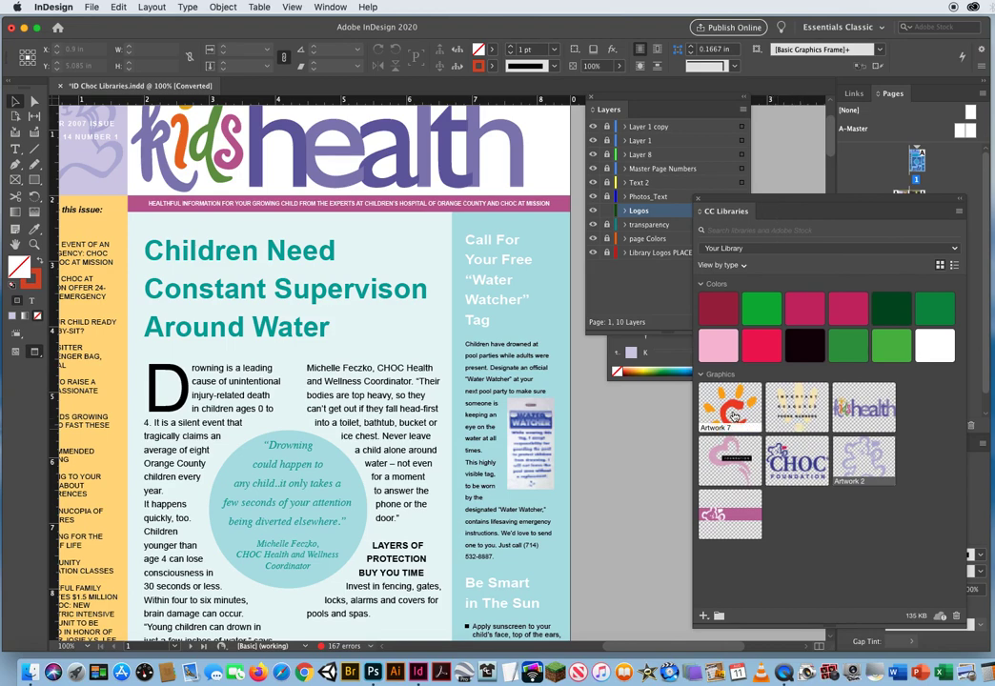
left_click_drag(732, 410, 408, 255)
left_click_drag(838, 211, 821, 339)
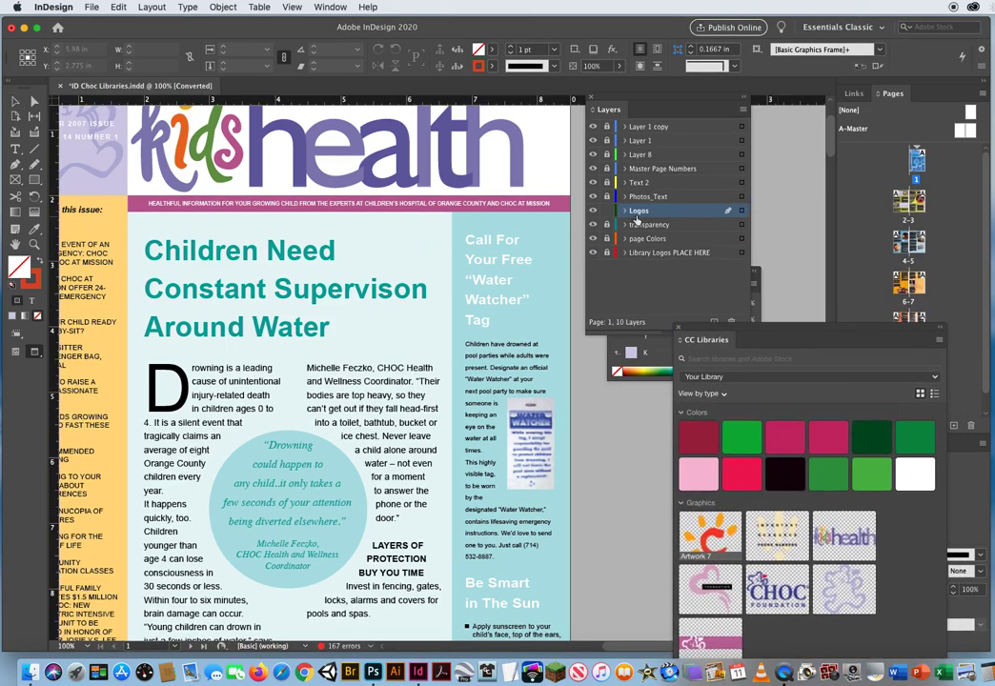
left_click(373, 228)
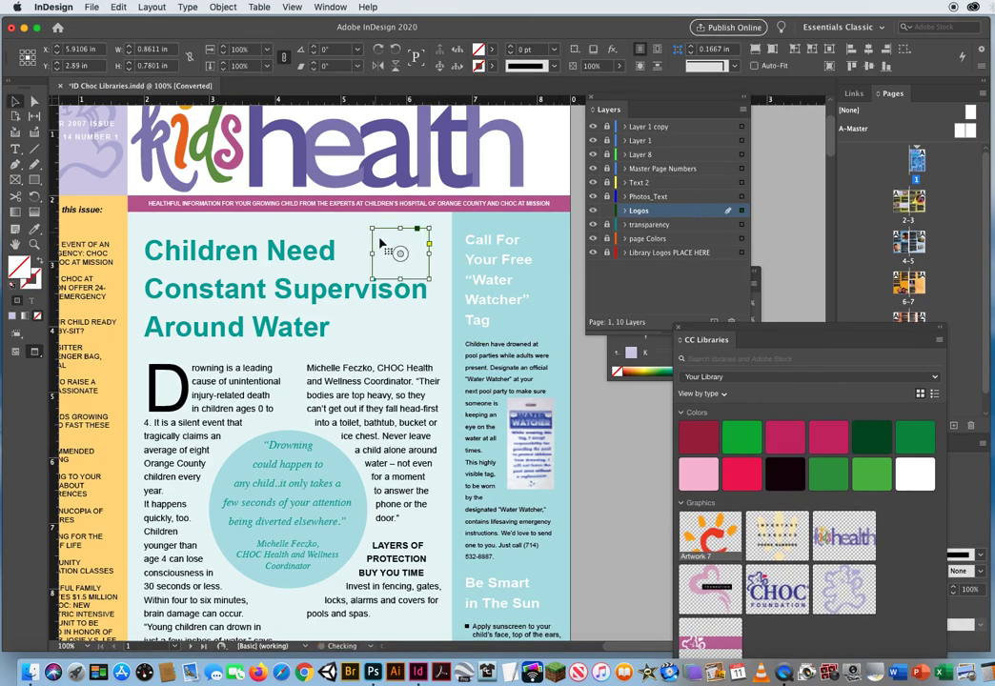
left_click_drag(389, 252, 393, 245)
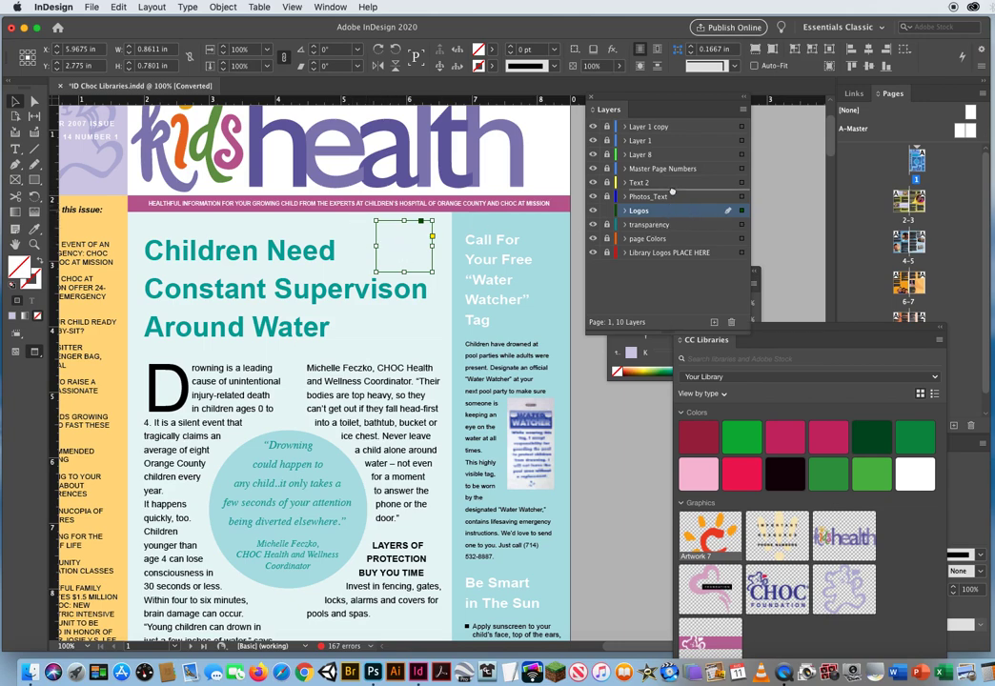
left_click_drag(670, 125, 669, 121)
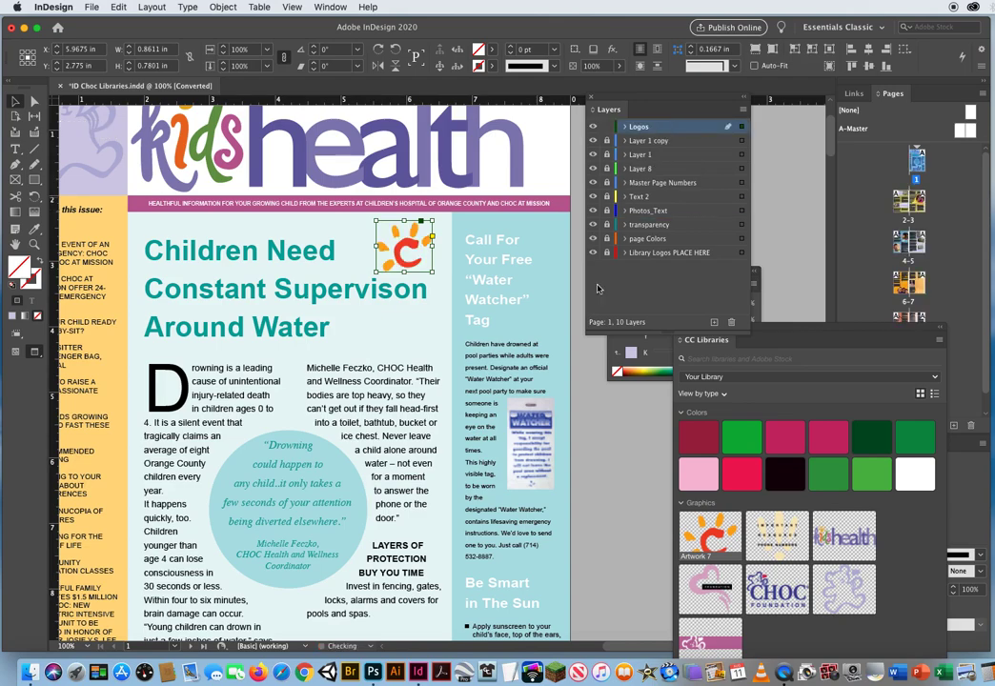
left_click(617, 465)
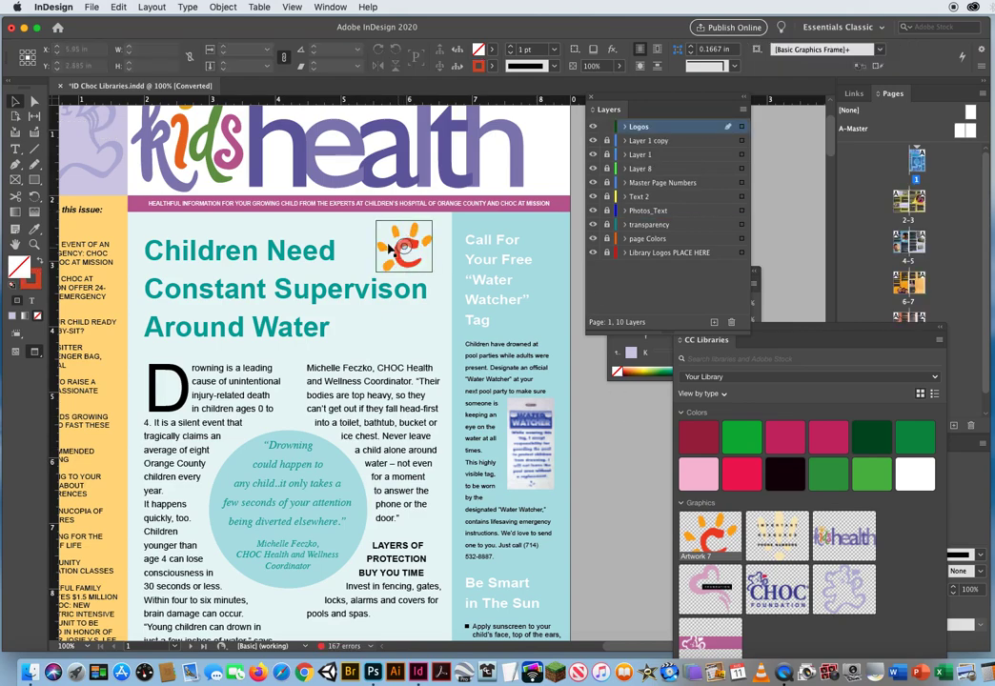
Step: Look through pages 2 to 5 for places where the library logos belong, ending at the upper part of page 2
scroll(319, 370, "down", 5)
scroll(307, 441, "down", 5)
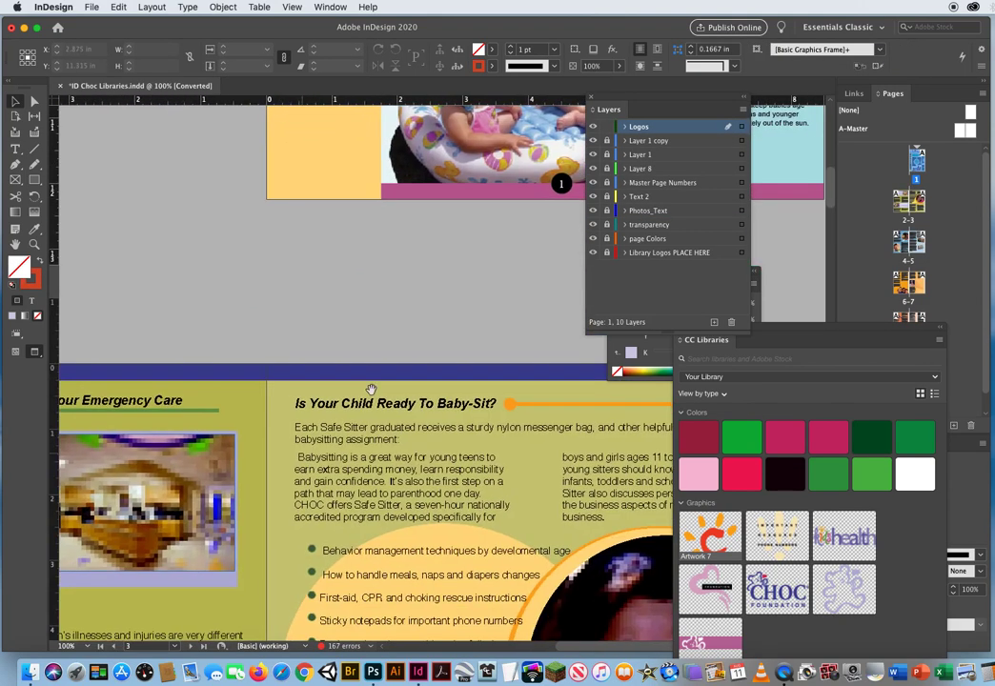
scroll(369, 391, "left", 5)
scroll(564, 445, "up", 3)
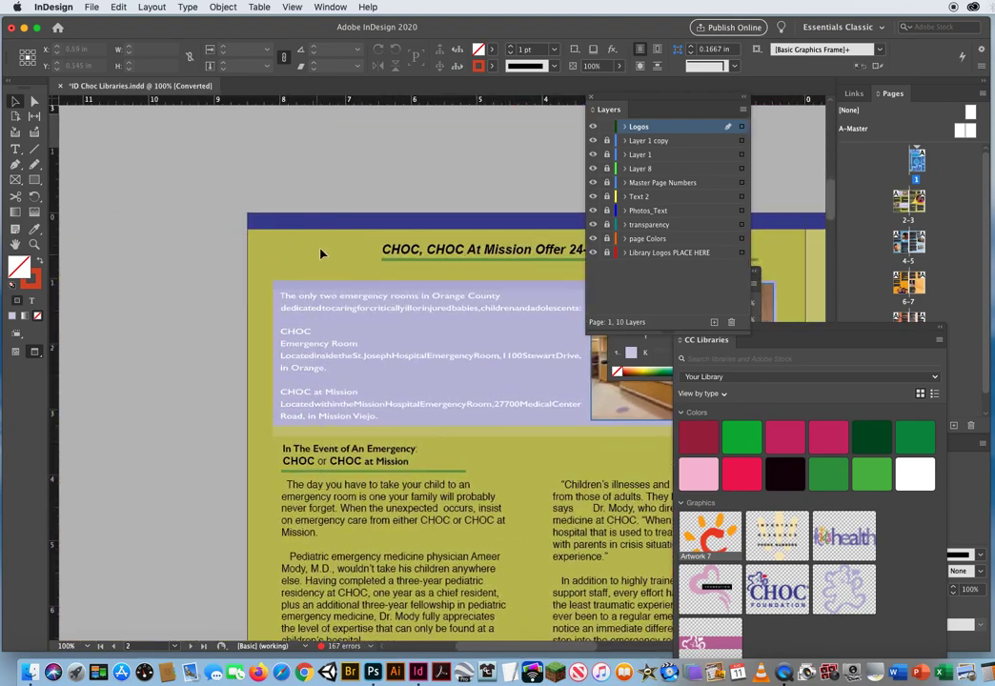
scroll(436, 401, "down", 5)
scroll(435, 401, "right", 5)
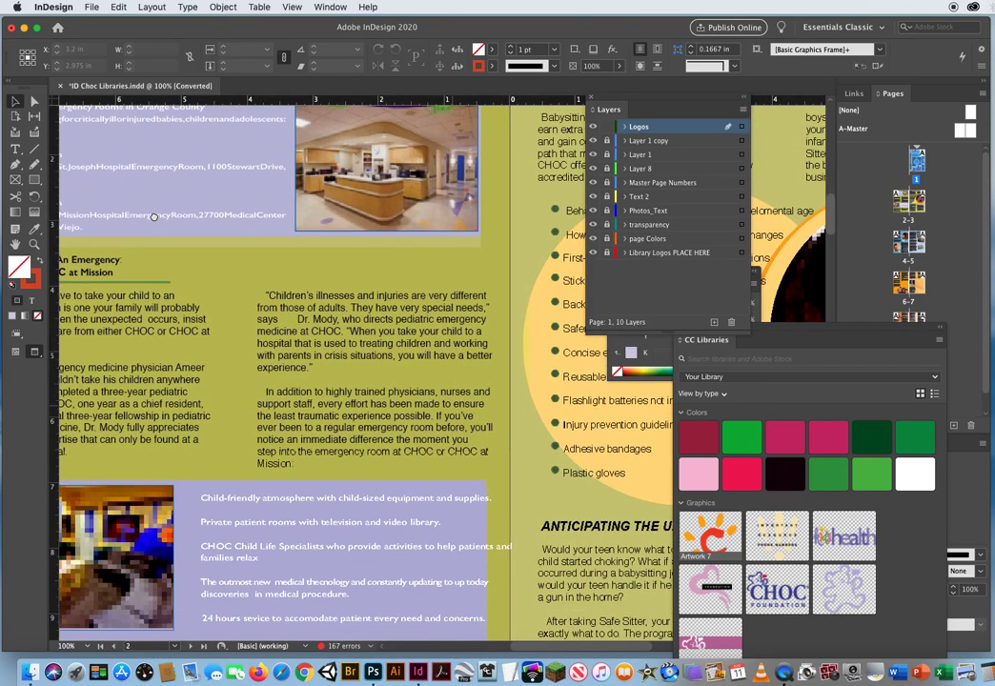
scroll(59, 317, "right", 6)
scroll(257, 451, "right", 5)
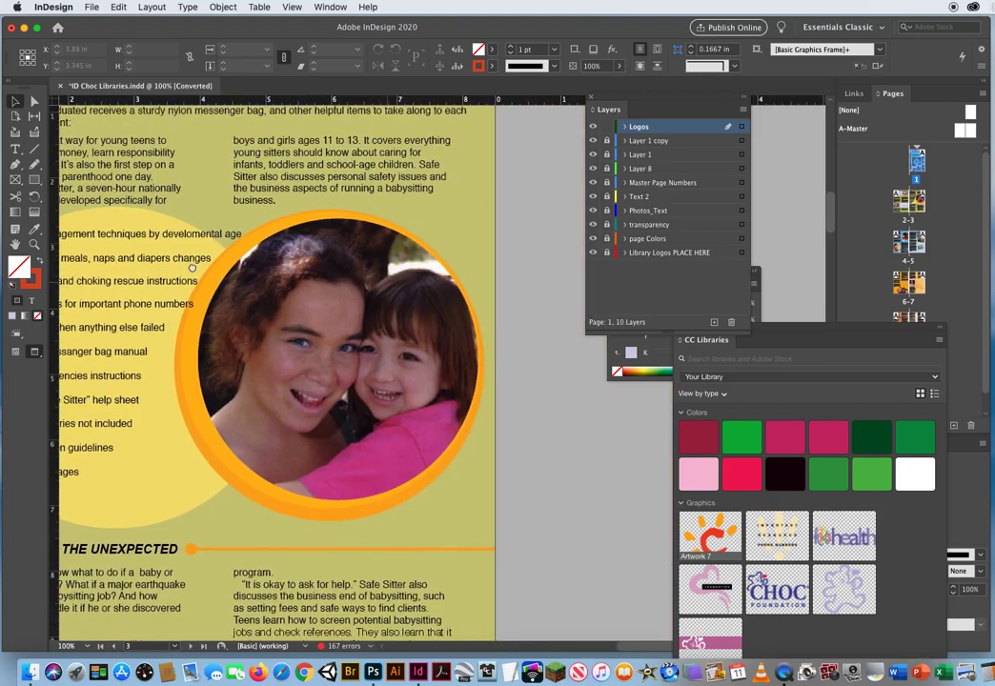
scroll(258, 451, "up", 5)
scroll(256, 453, "down", 15)
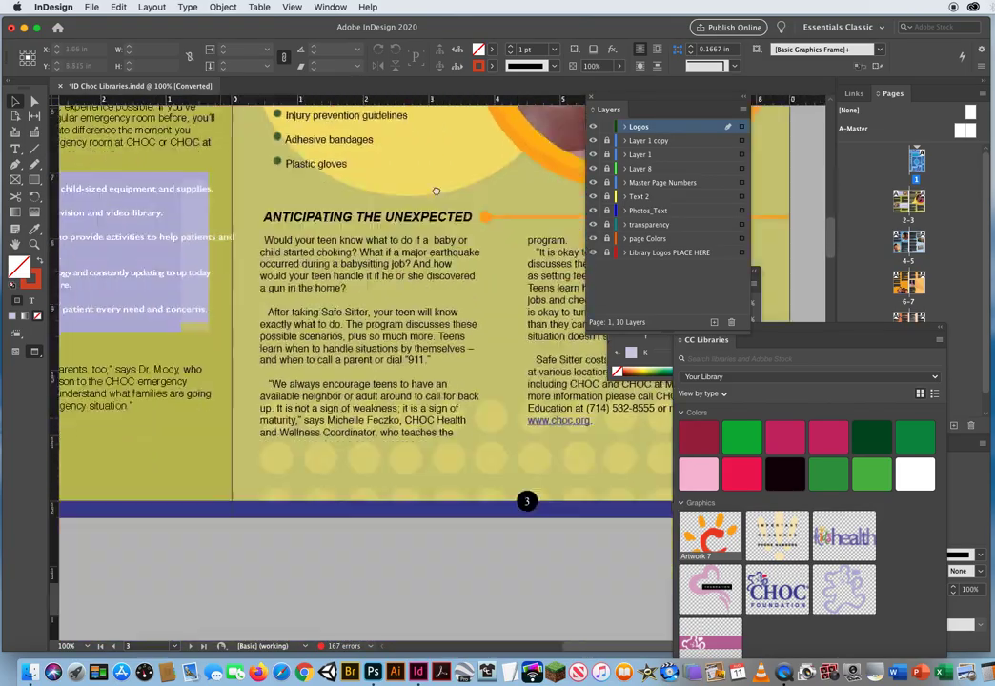
scroll(218, 363, "left", 5)
scroll(313, 359, "down", 5)
scroll(362, 304, "right", 6)
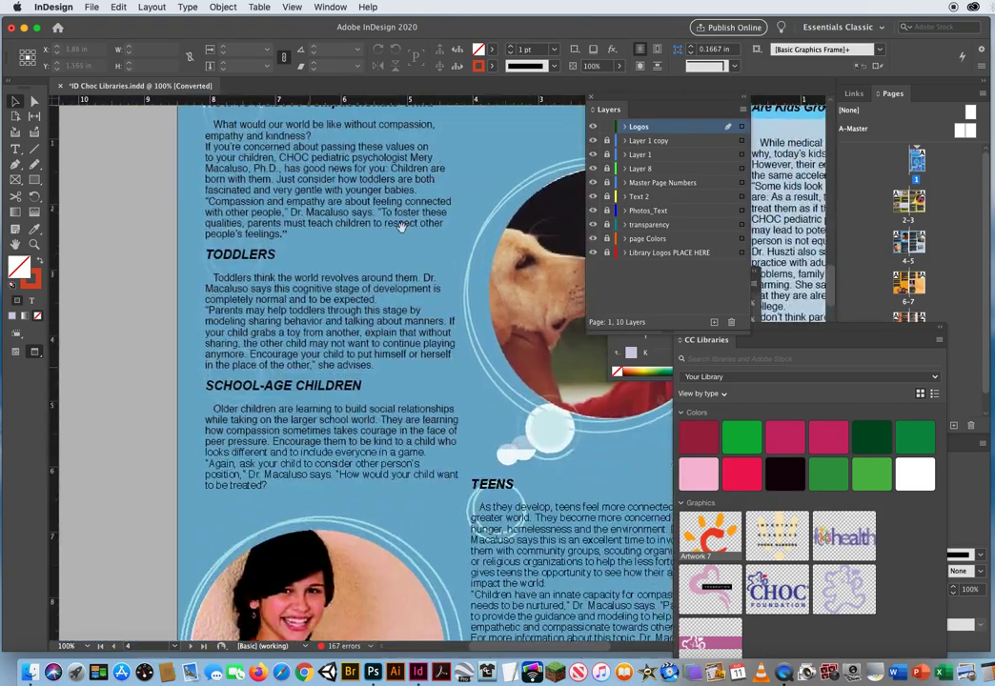
scroll(393, 273, "up", 4)
scroll(393, 272, "right", 12)
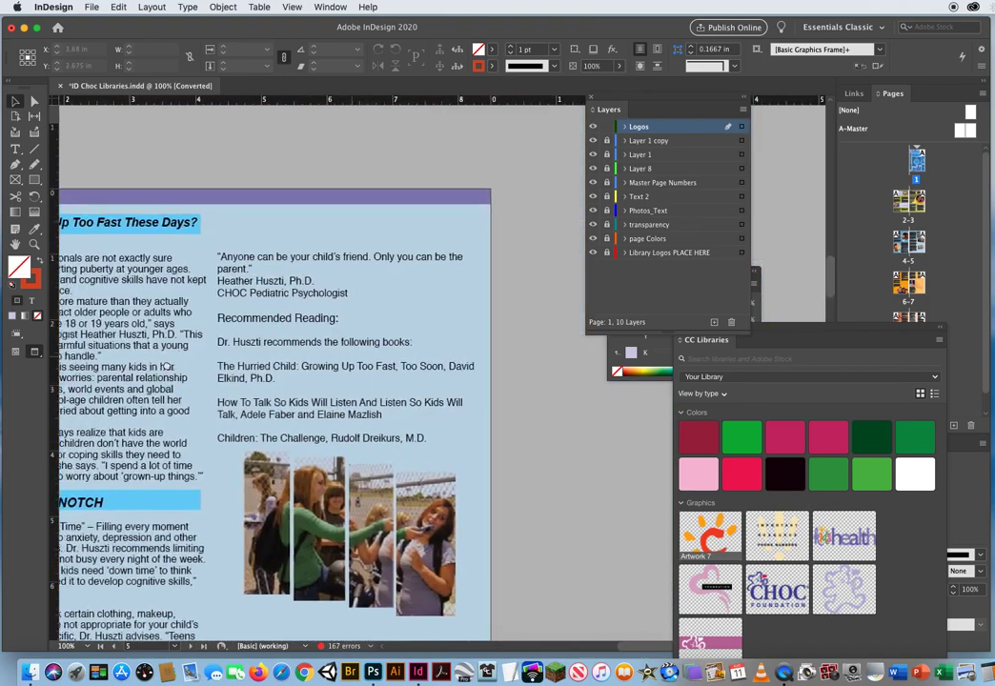
scroll(234, 206, "left", 7)
scroll(234, 206, "up", 3)
scroll(235, 205, "up", 20)
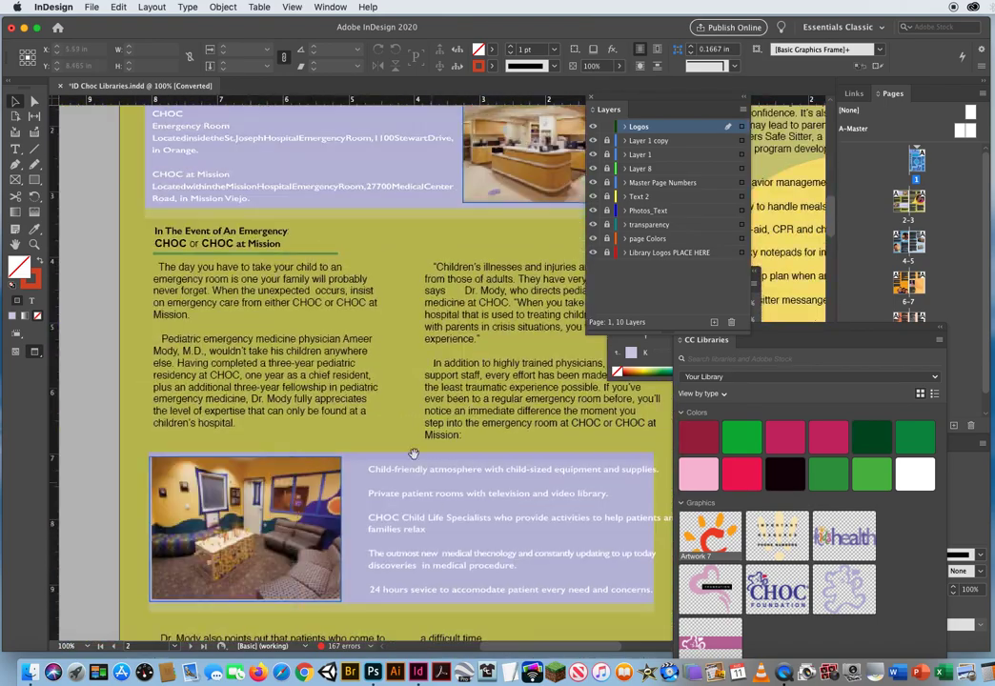
scroll(335, 456, "left", 4)
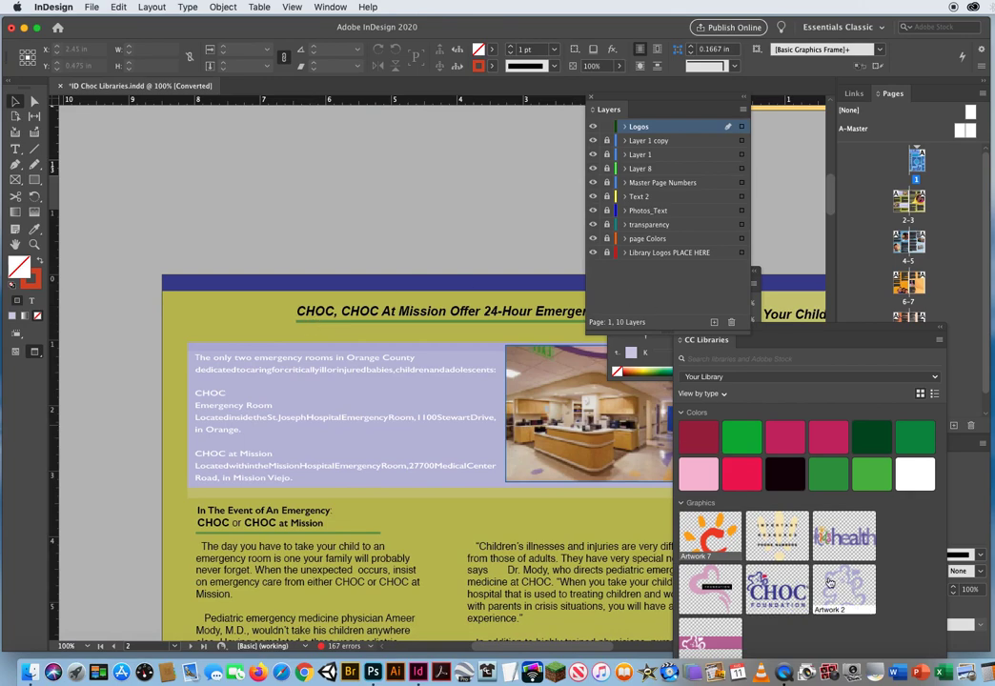
Step: Place the CHOC Foundation logo from the library beside the page 2 headline, scaled to about 0.98 by 0.56 in
left_click_drag(779, 583, 297, 298)
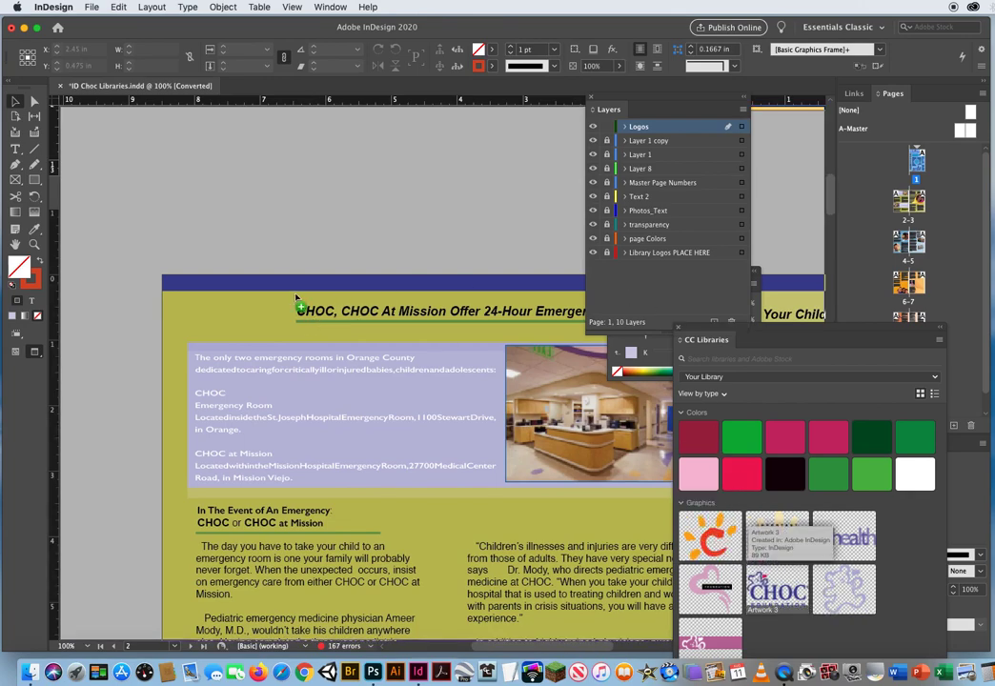
left_click_drag(219, 317, 214, 351)
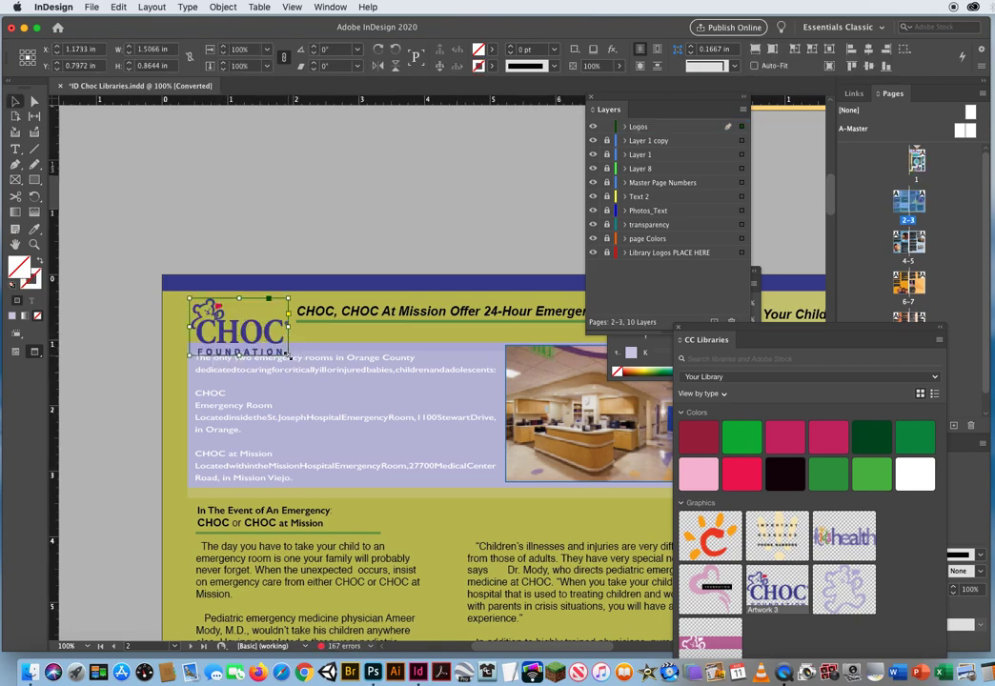
left_click_drag(287, 352, 254, 334)
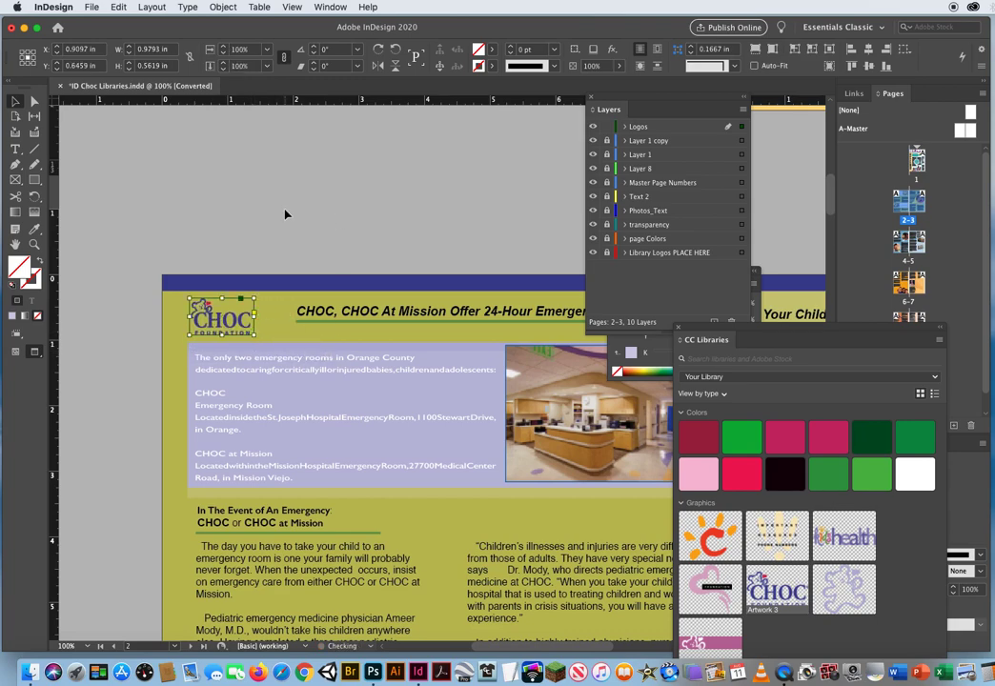
left_click(283, 214)
Step: Look through pages 2 to 12 for further logo positions, ending at the upper part of the back page
left_click_drag(741, 331, 396, 154)
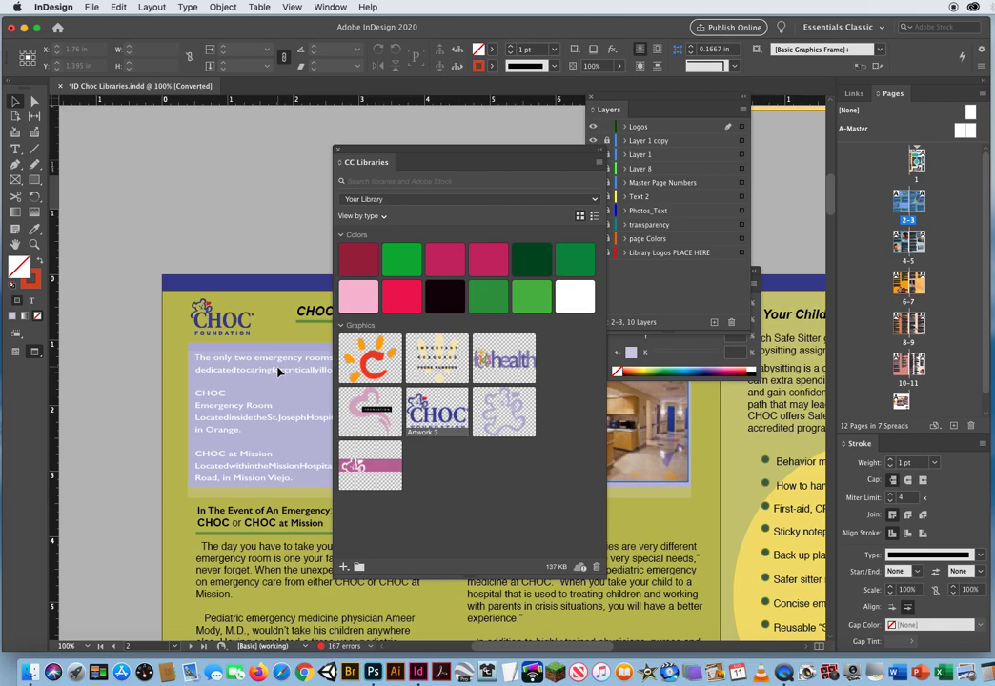
left_click(208, 320)
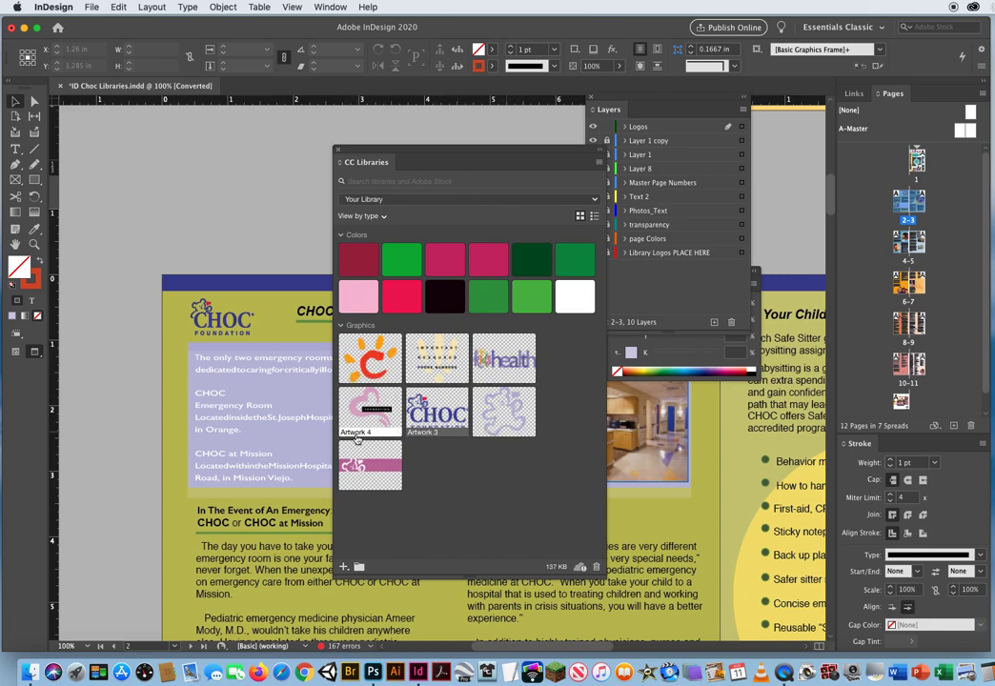
left_click_drag(362, 153, 548, 215)
scroll(435, 241, "down", 15)
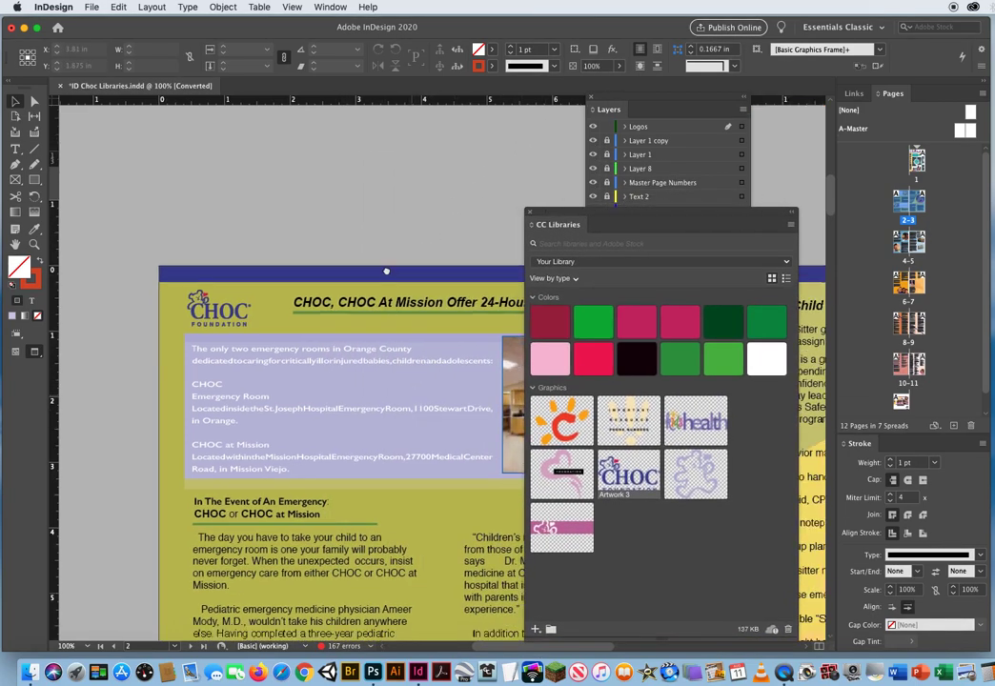
scroll(413, 273, "down", 20)
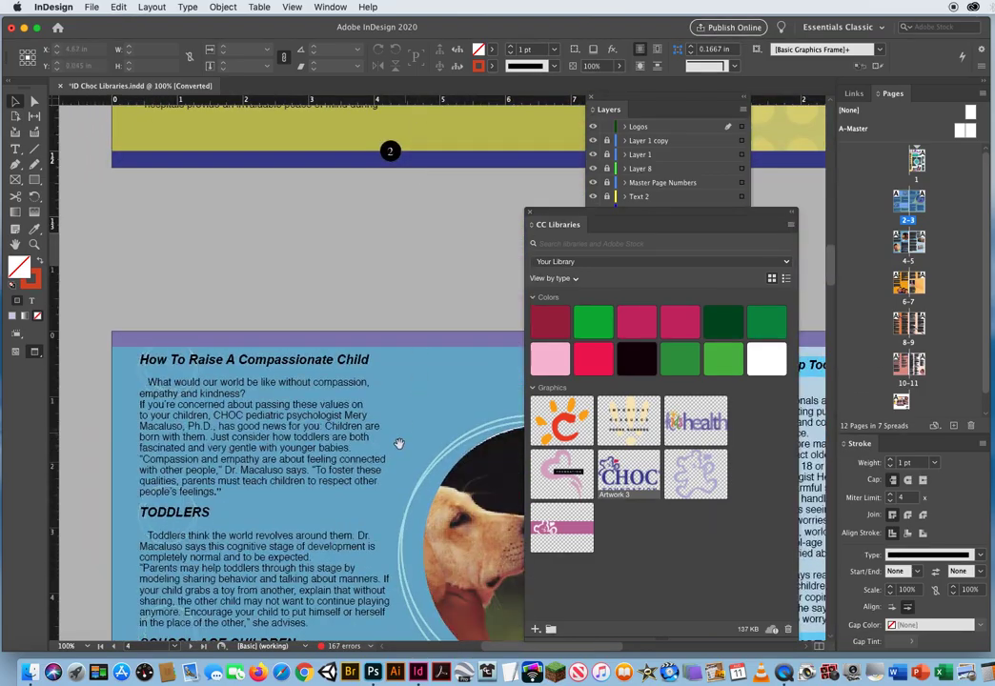
scroll(399, 442, "right", 5)
scroll(320, 465, "down", 20)
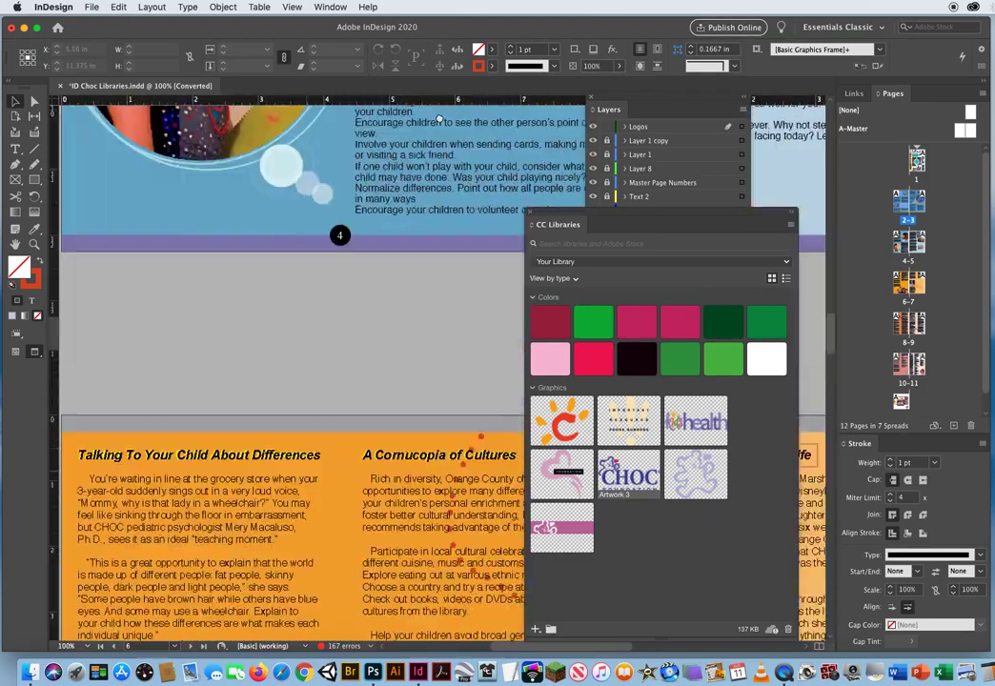
scroll(359, 296, "down", 20)
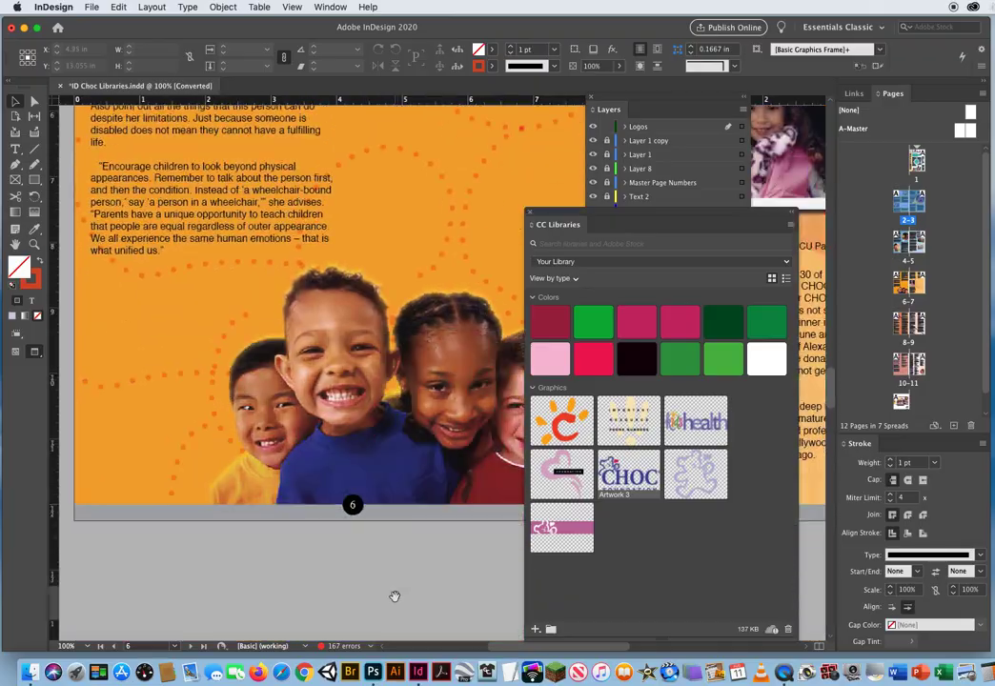
scroll(321, 426, "down", 20)
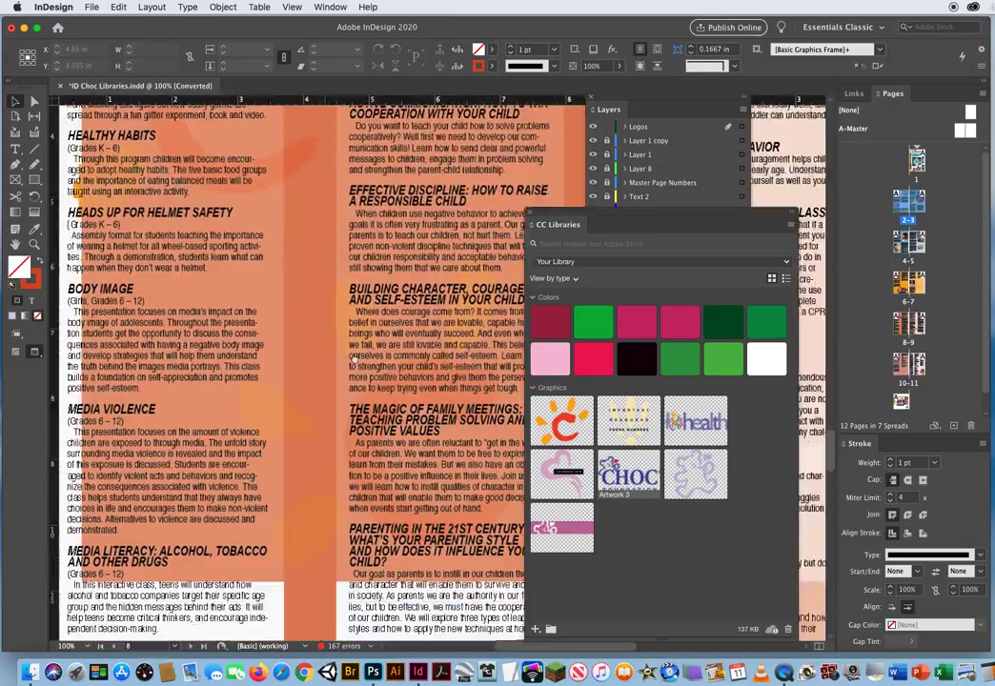
scroll(336, 481, "down", 20)
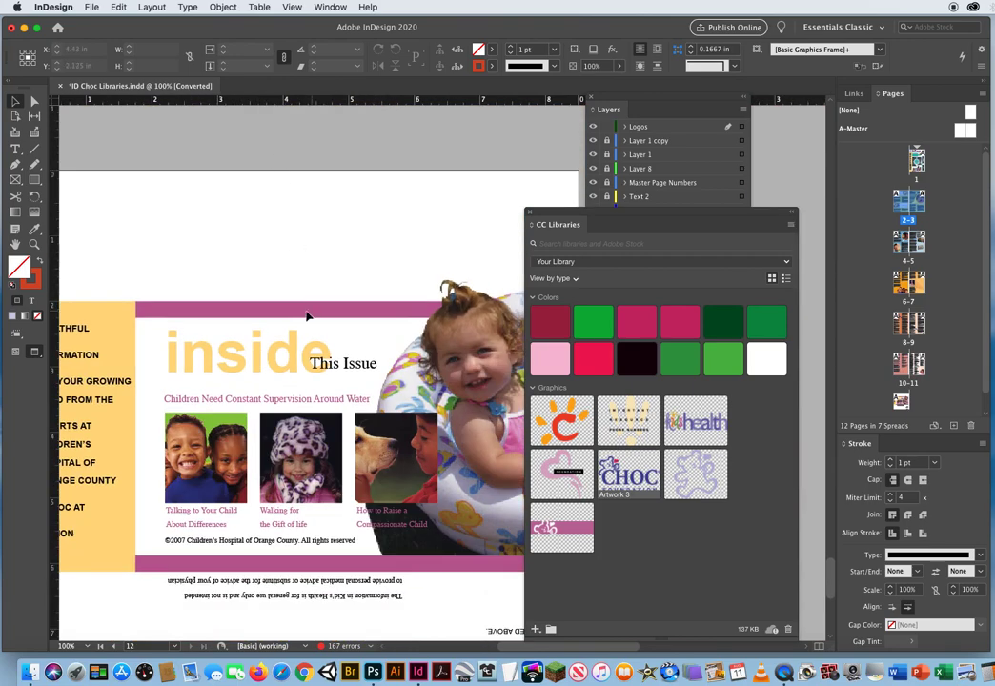
Step: Place the kids health logo from the library above the inside heading on page 12, at about X 4.98 in, Y 1.04 in
left_click(448, 372, "alt")
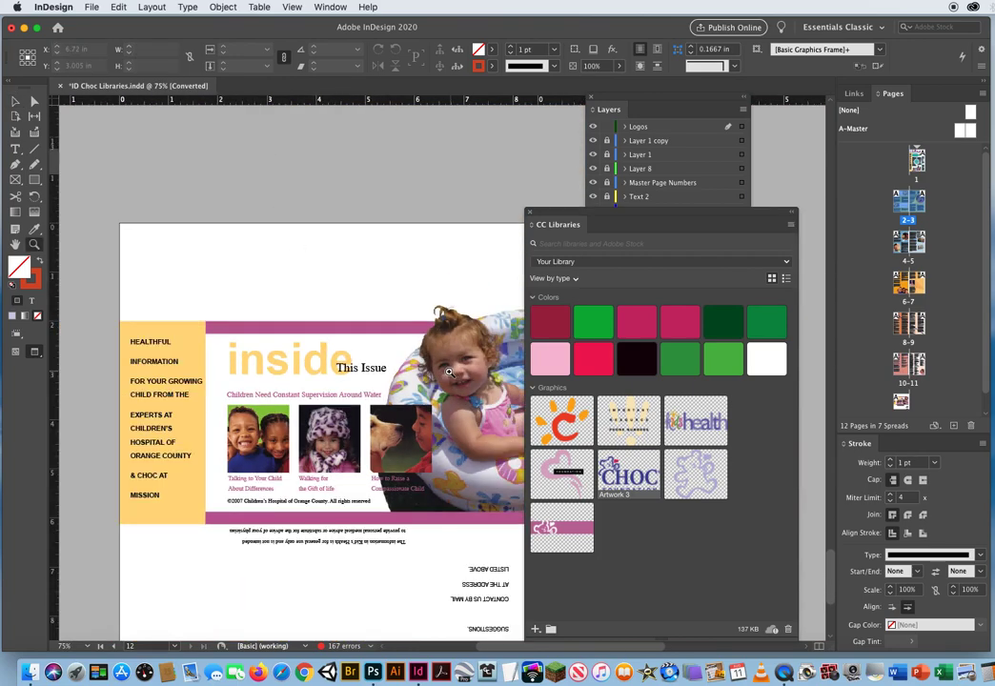
scroll(449, 371, "right", 2)
scroll(449, 371, "down", 1)
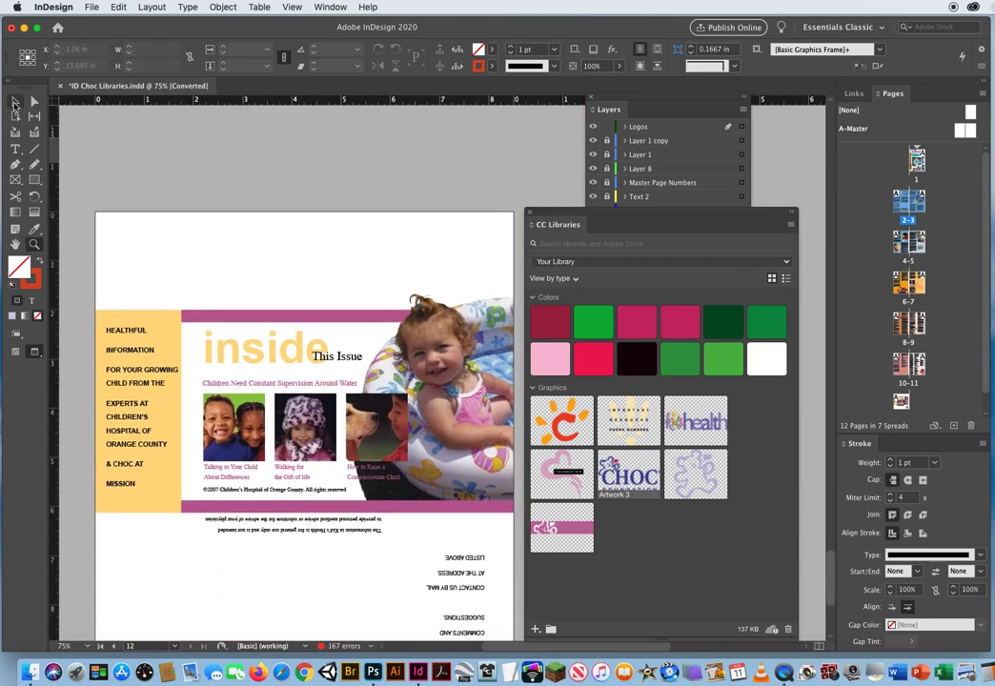
left_click(15, 101)
mouse_move(700, 429)
left_mouse_down()
mouse_move(644, 374)
mouse_move(218, 240)
left_mouse_up()
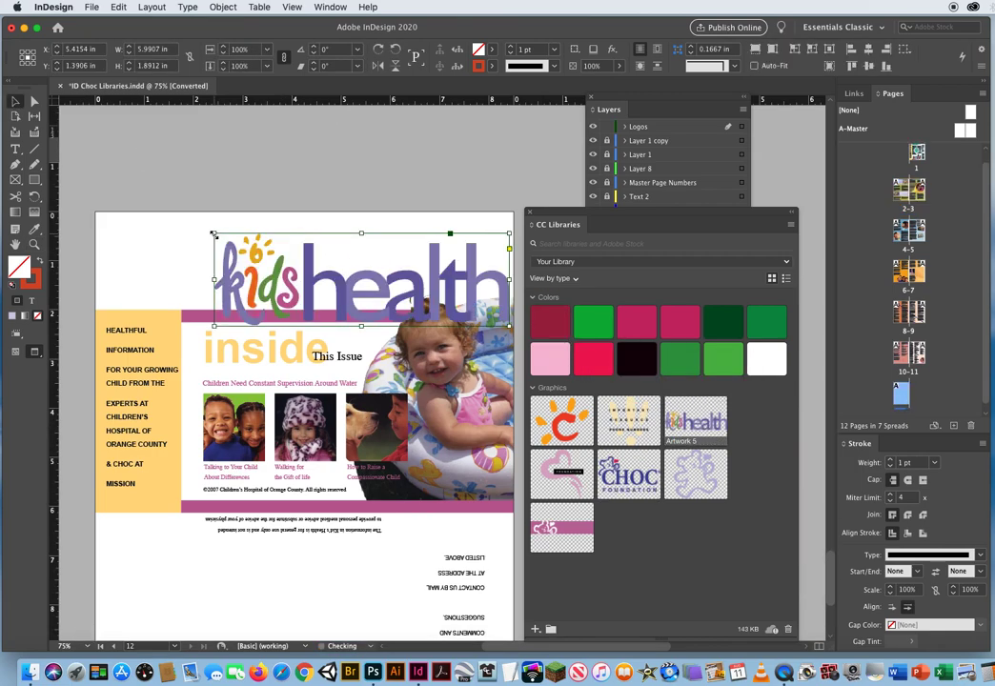
left_click_drag(298, 294, 245, 257)
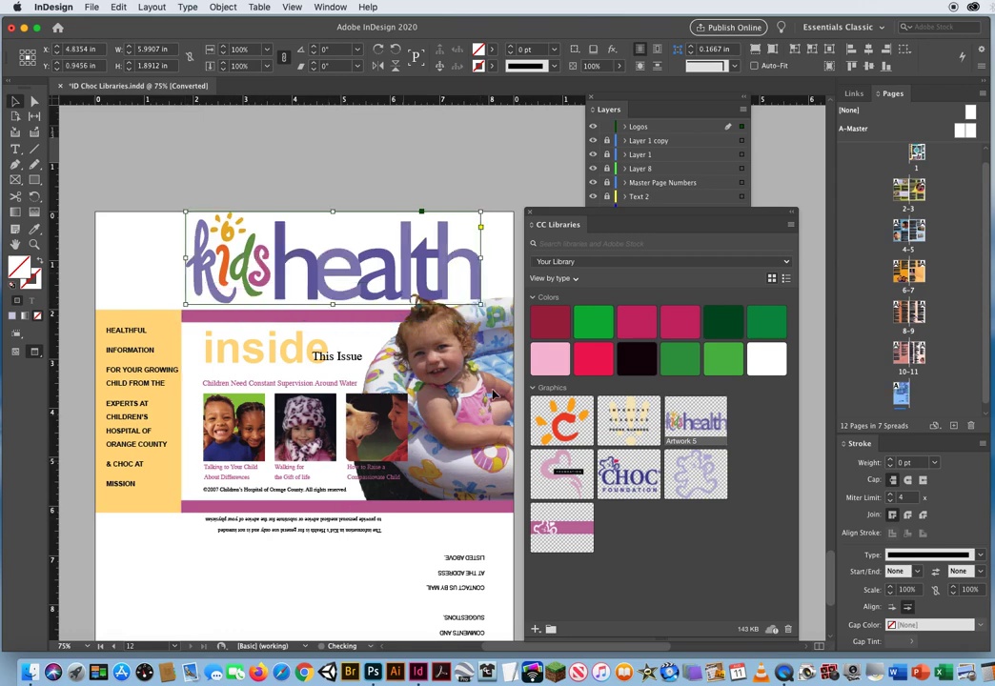
left_click_drag(545, 214, 628, 284)
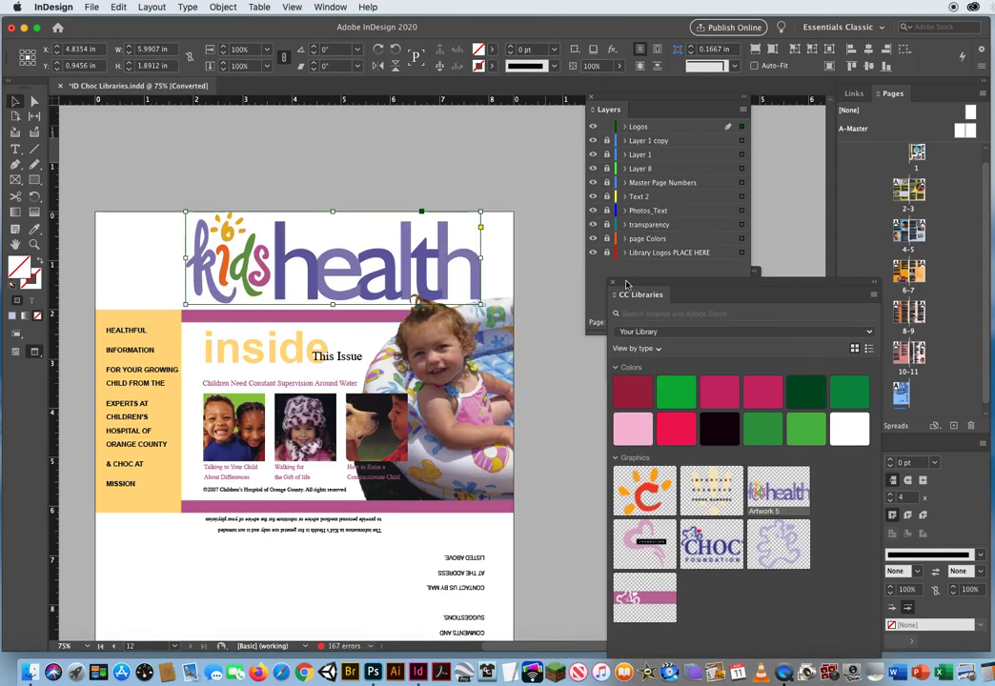
left_click_drag(324, 229, 331, 233)
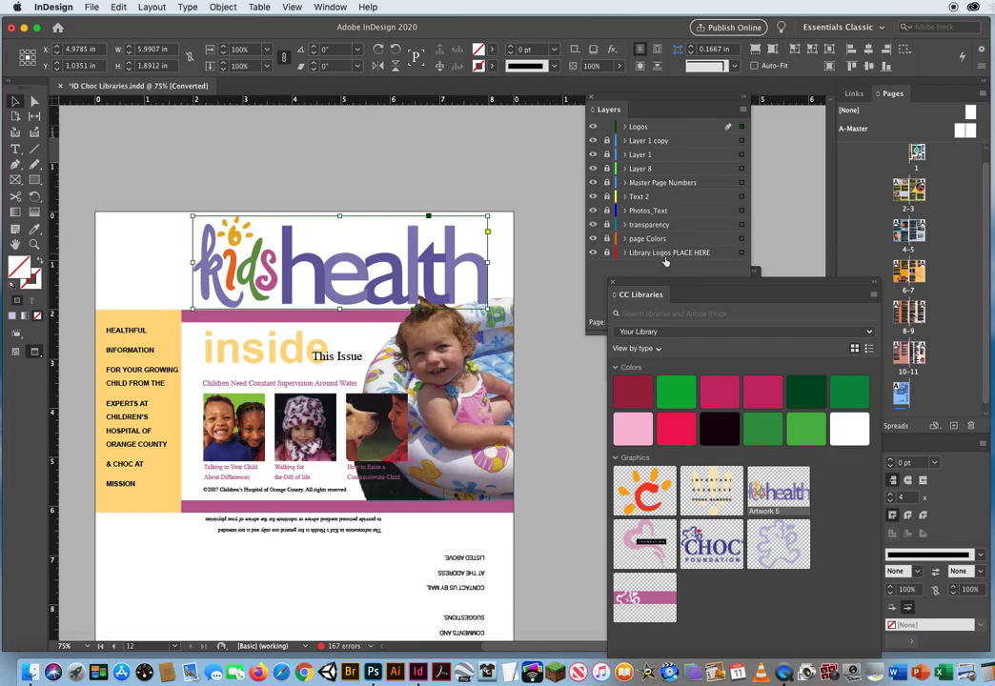
Step: Create a layer named Back Side Logo above the Library Logos PLACE HERE layer and move the kids health logo onto it
left_click_drag(665, 285, 649, 366)
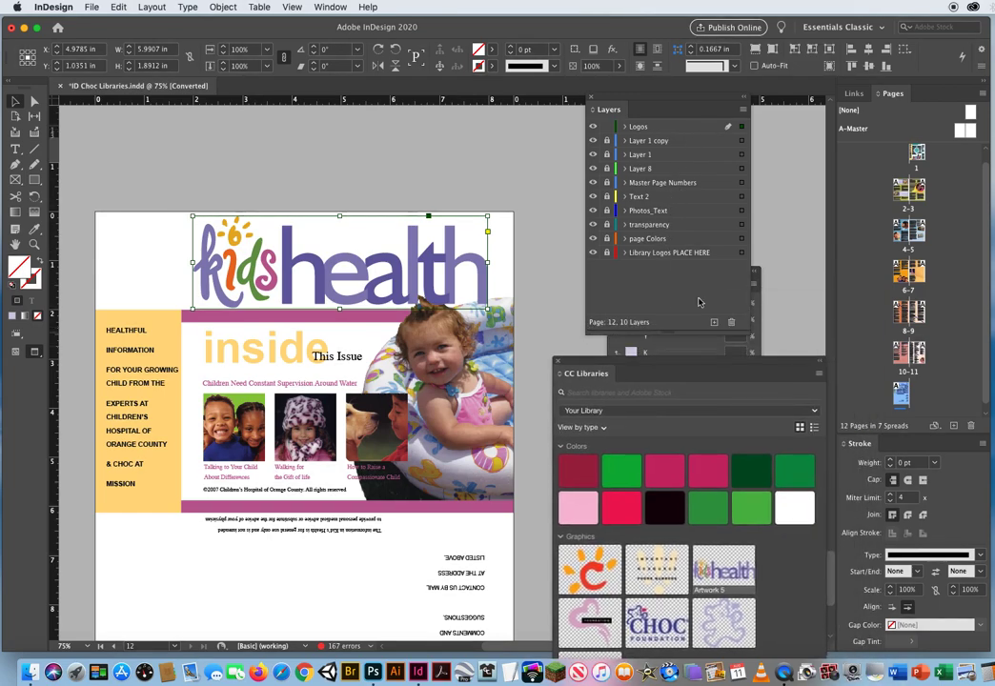
left_click(690, 255)
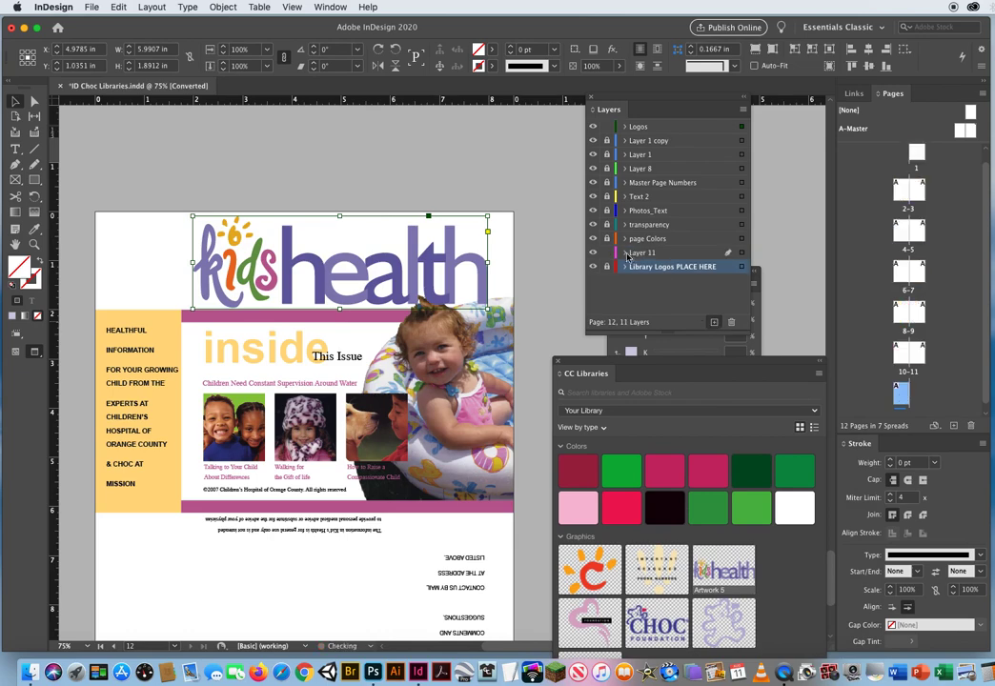
left_click(715, 323)
double_click(638, 254)
type("Back Side L")
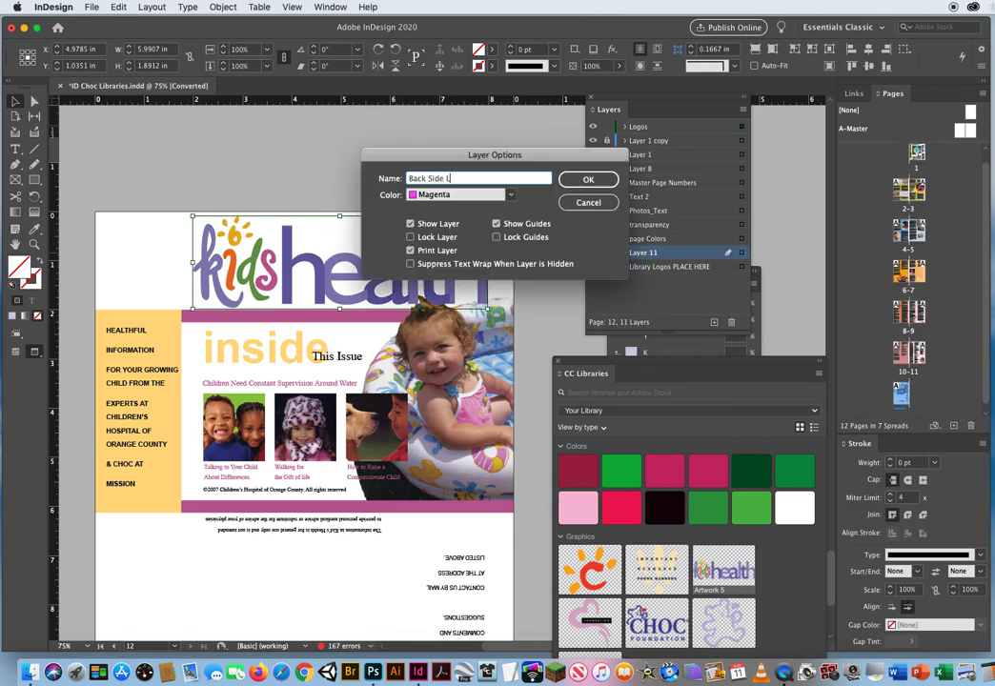
type("ogo")
key("Return")
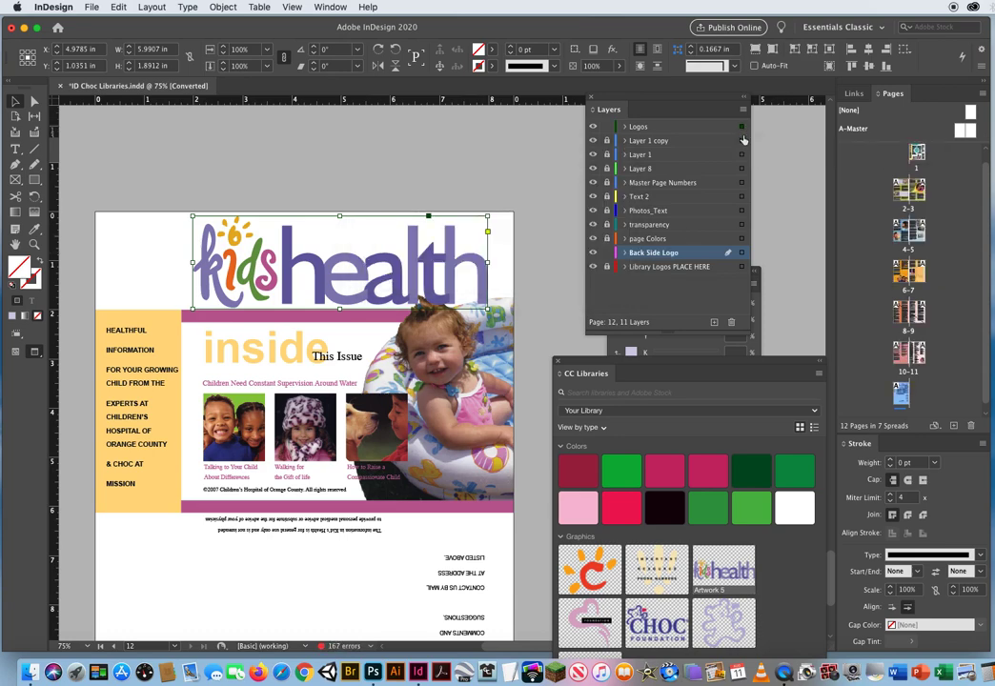
left_click_drag(742, 255, 741, 254)
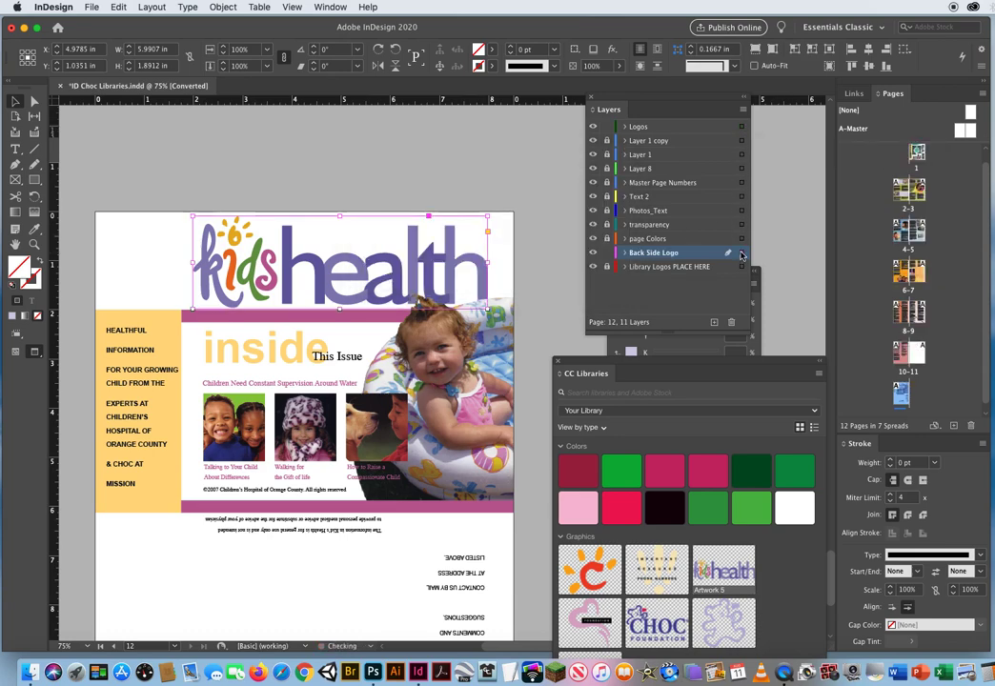
left_click(429, 207)
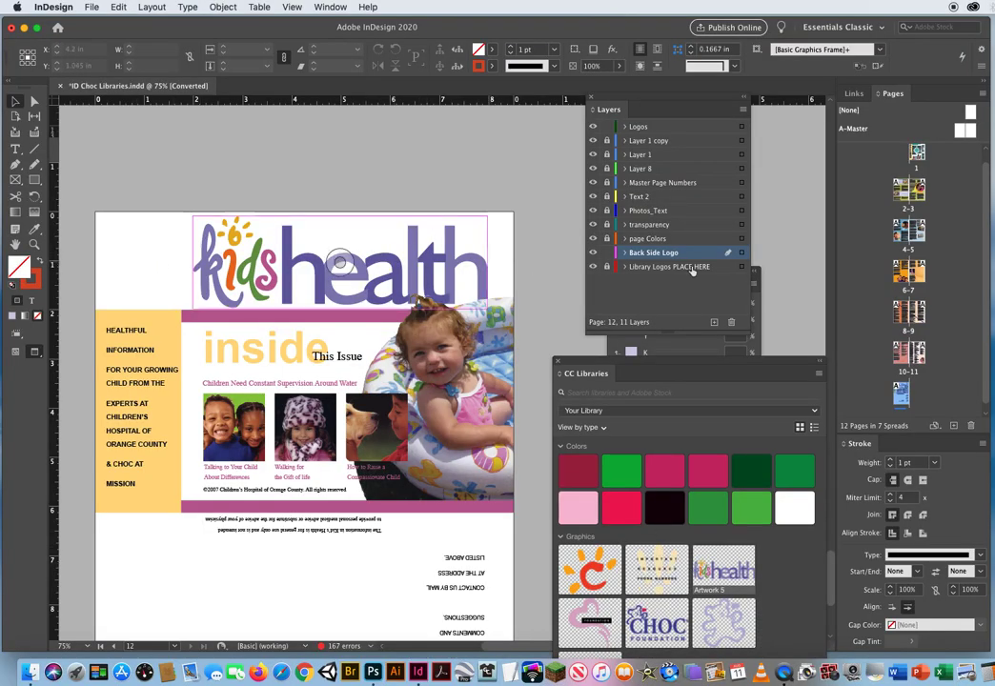
Step: Copy the purple bear logo from the cover's masthead and paste it in place on page 12
left_click_drag(832, 566, 816, 124)
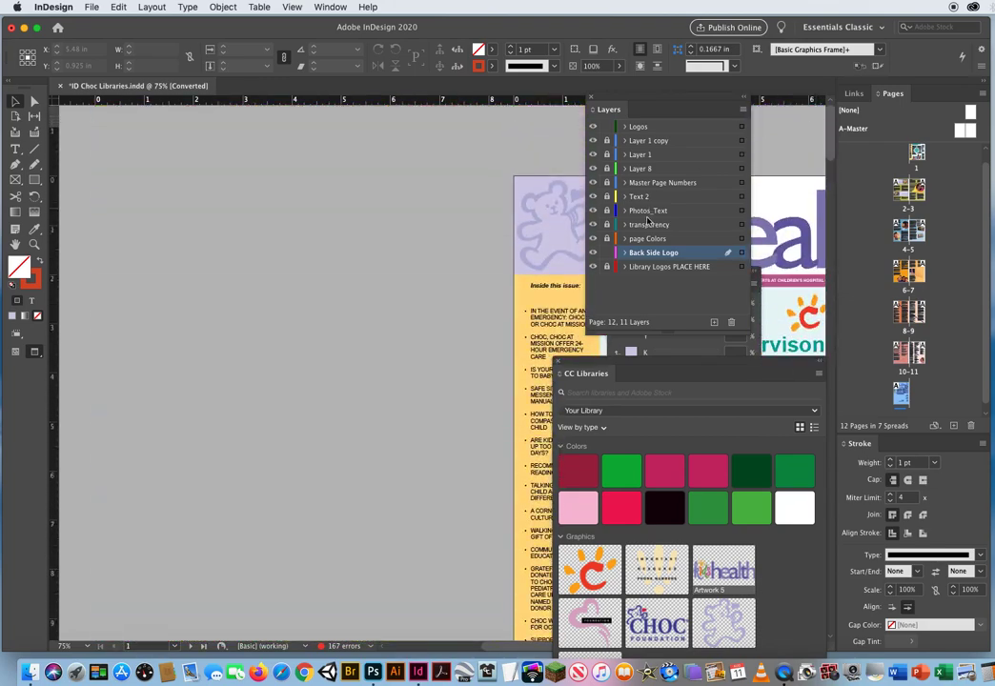
left_click_drag(415, 270, 181, 280)
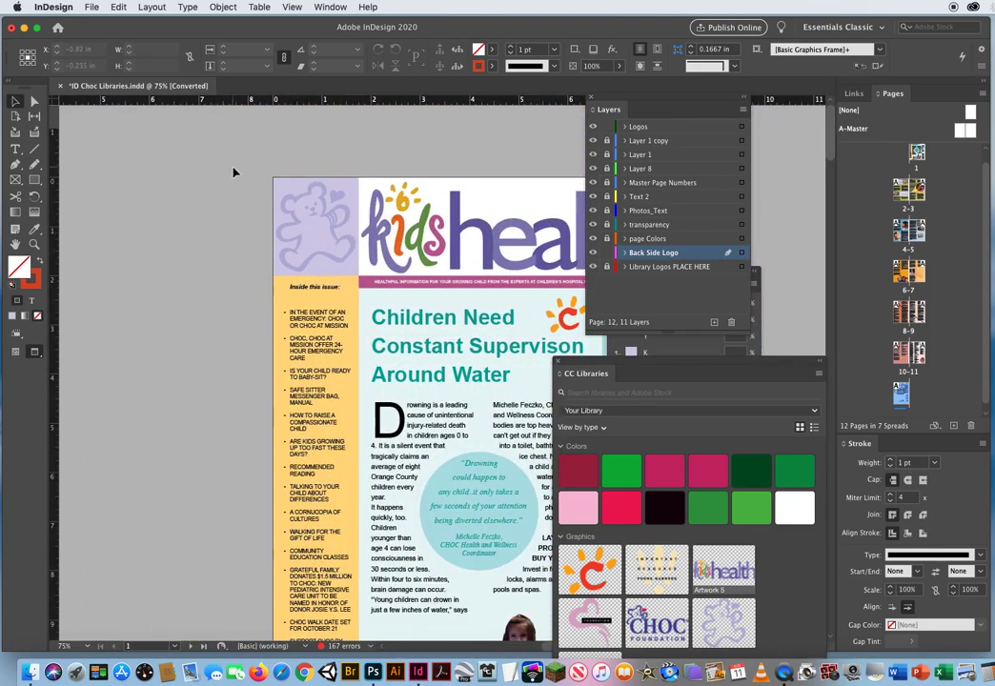
left_click_drag(232, 169, 307, 193)
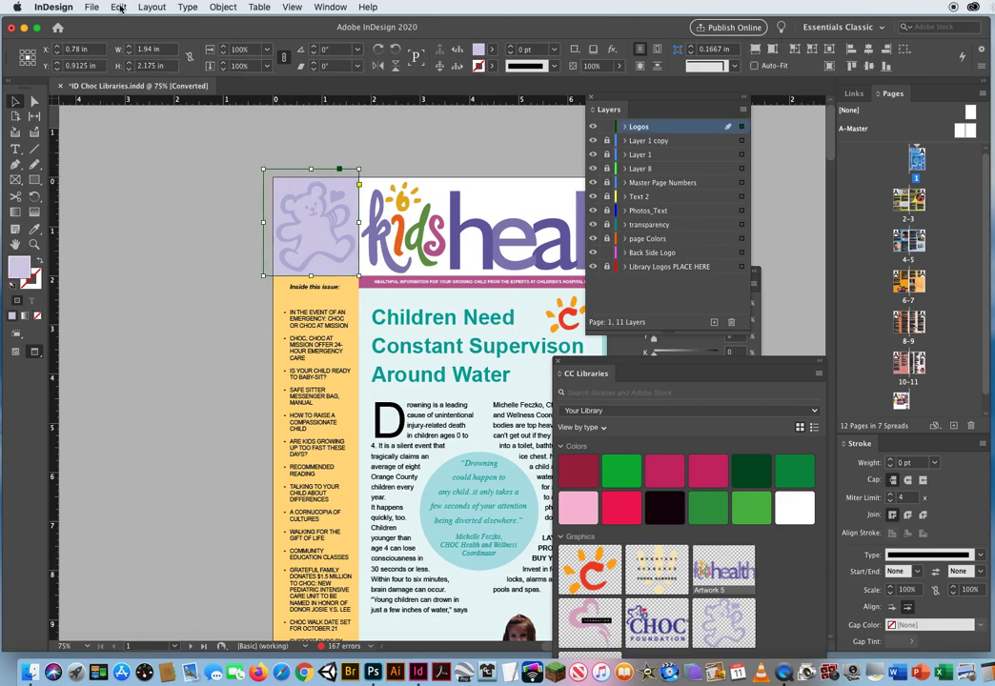
left_click(118, 7)
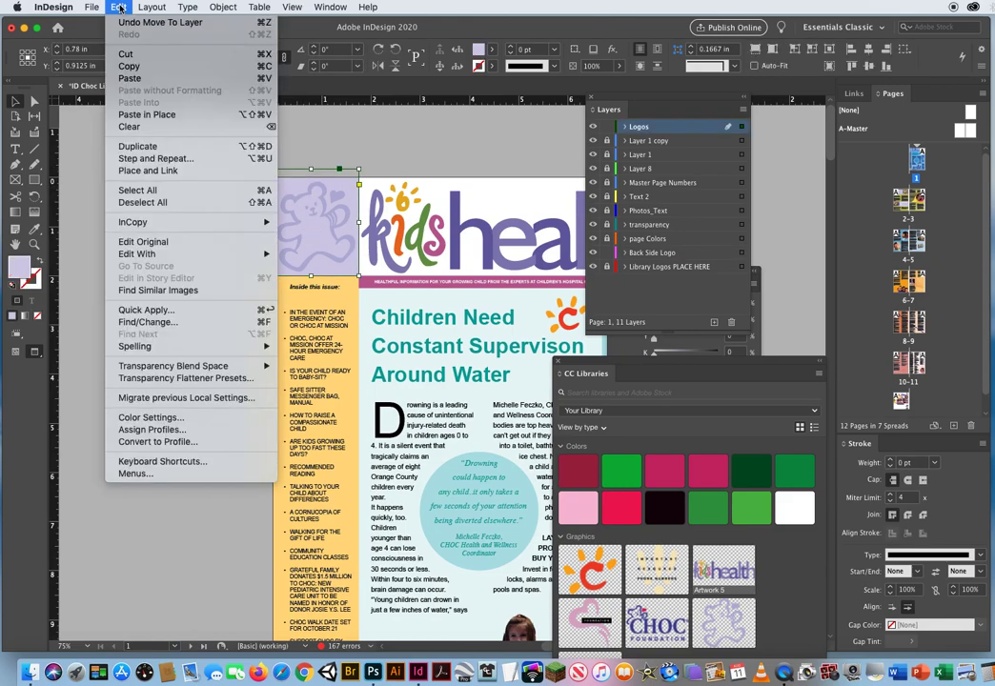
left_click(129, 66)
left_click(162, 312)
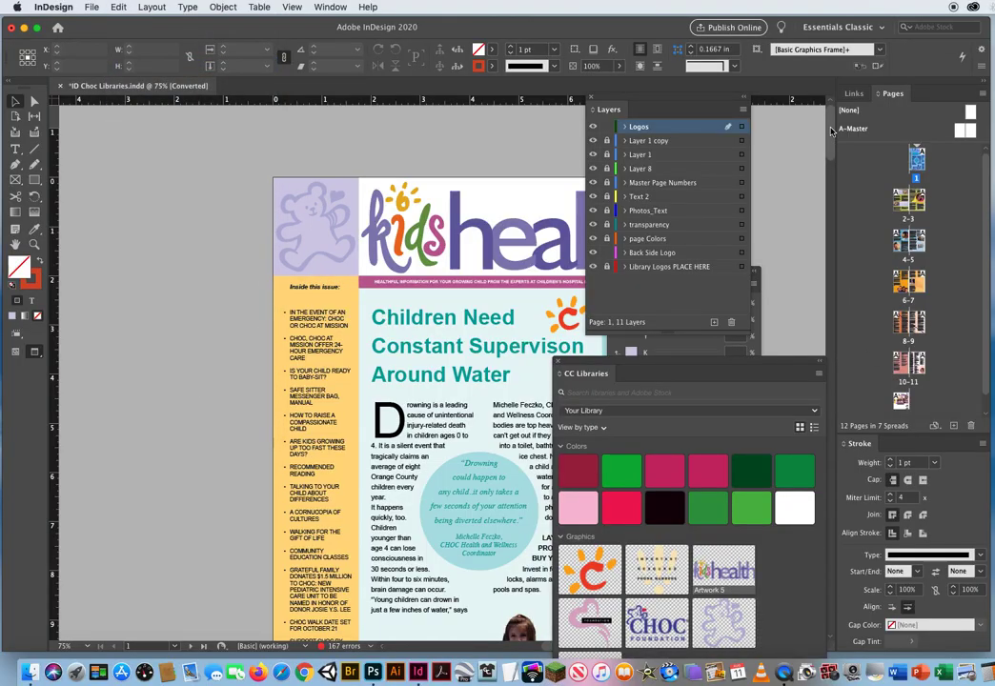
left_click_drag(830, 130, 796, 575)
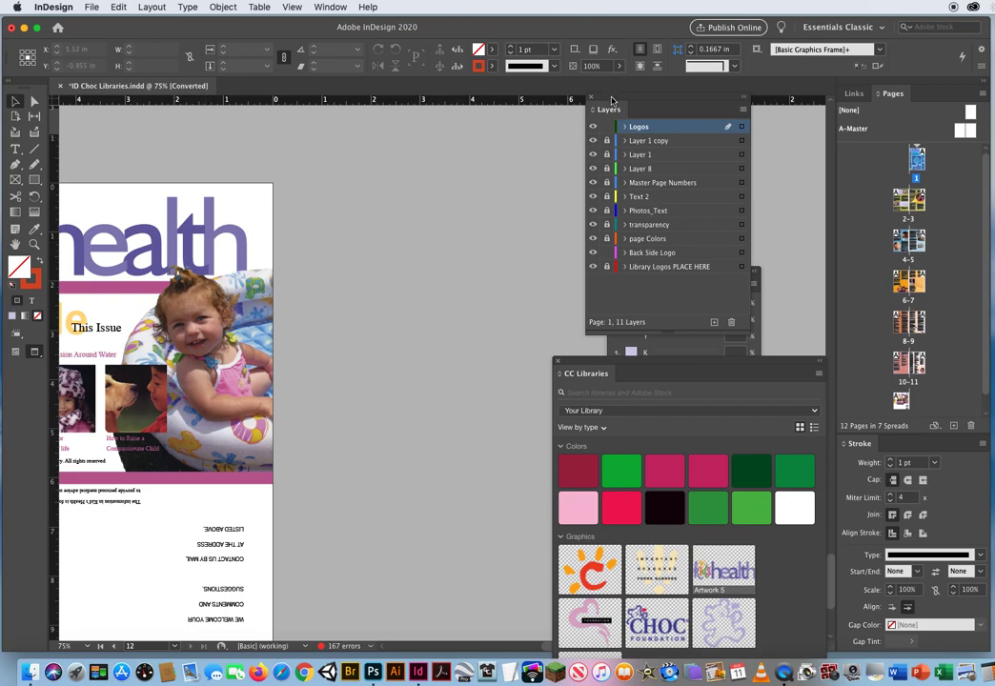
left_click_drag(611, 99, 694, 111)
left_click(117, 8)
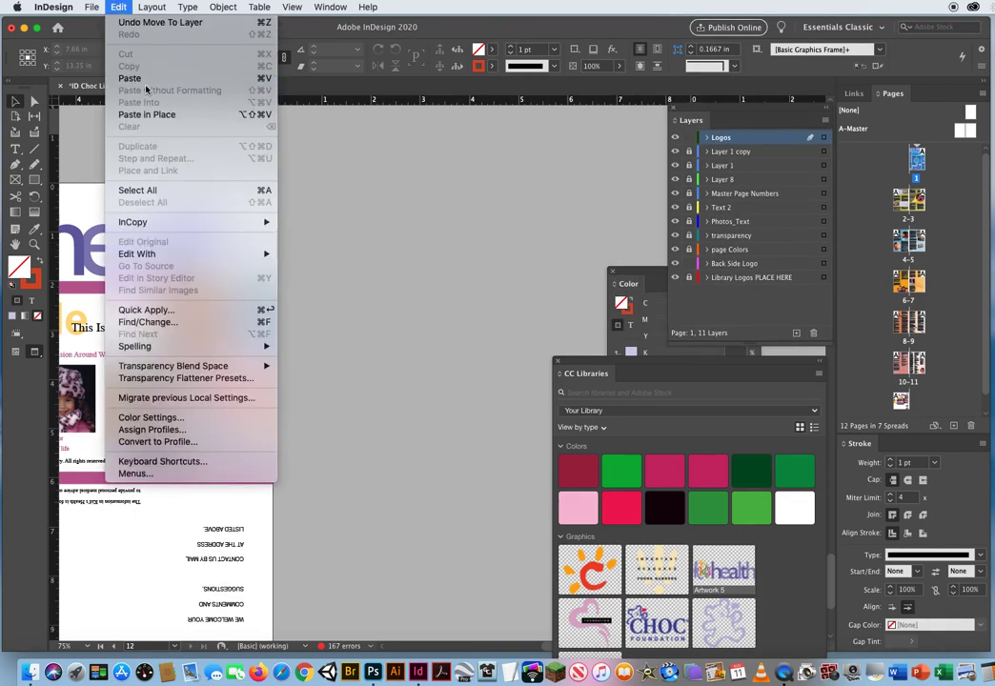
left_click(148, 116)
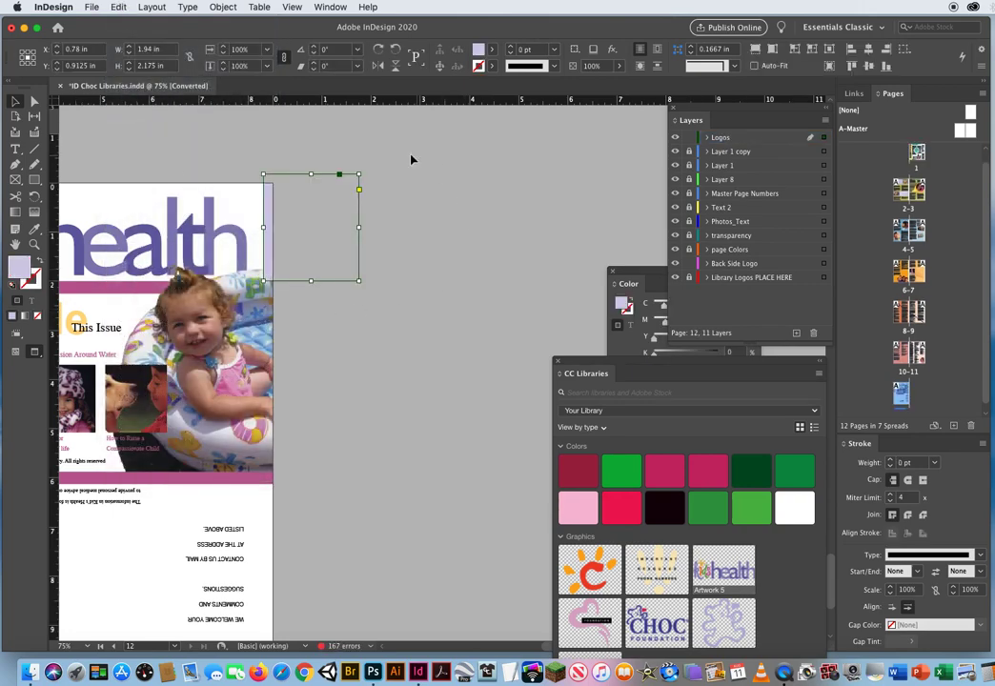
Step: Move the pasted bear logo to the corner above page 12's yellow column, and close the Color and CC Libraries panels
left_click(310, 226)
scroll(429, 381, "left", 5)
left_click(608, 211)
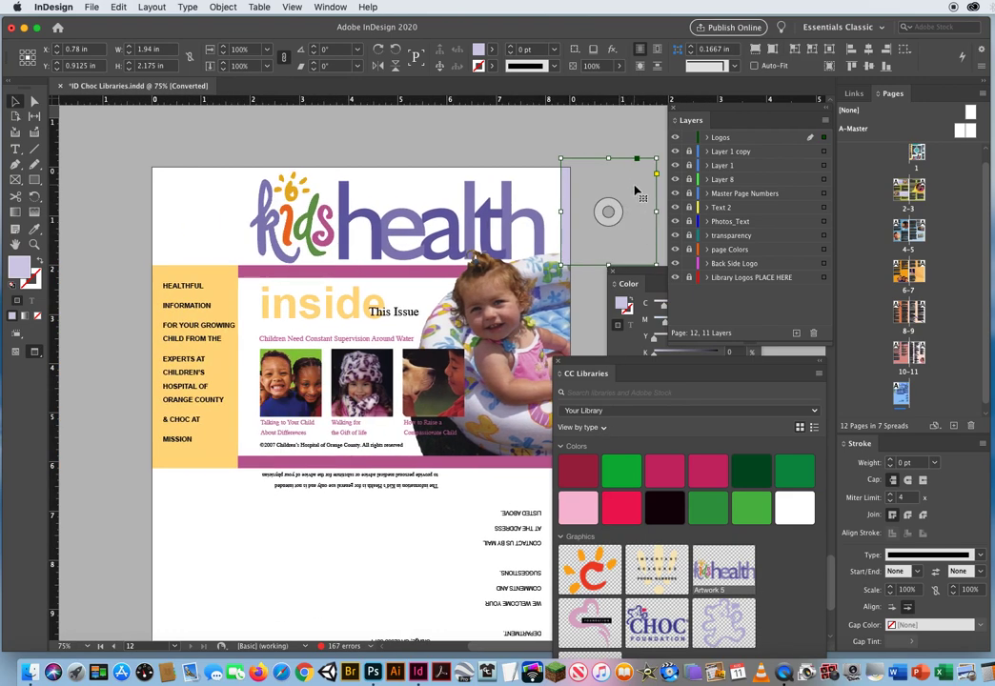
left_click_drag(633, 191, 217, 198)
left_click(606, 194)
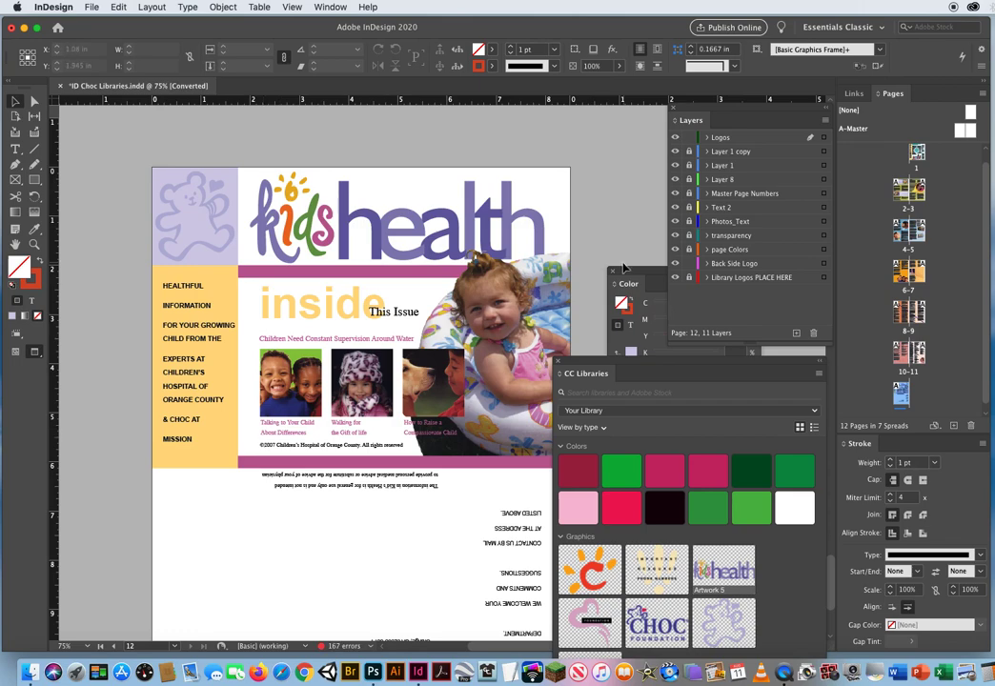
left_click_drag(612, 273, 440, 150)
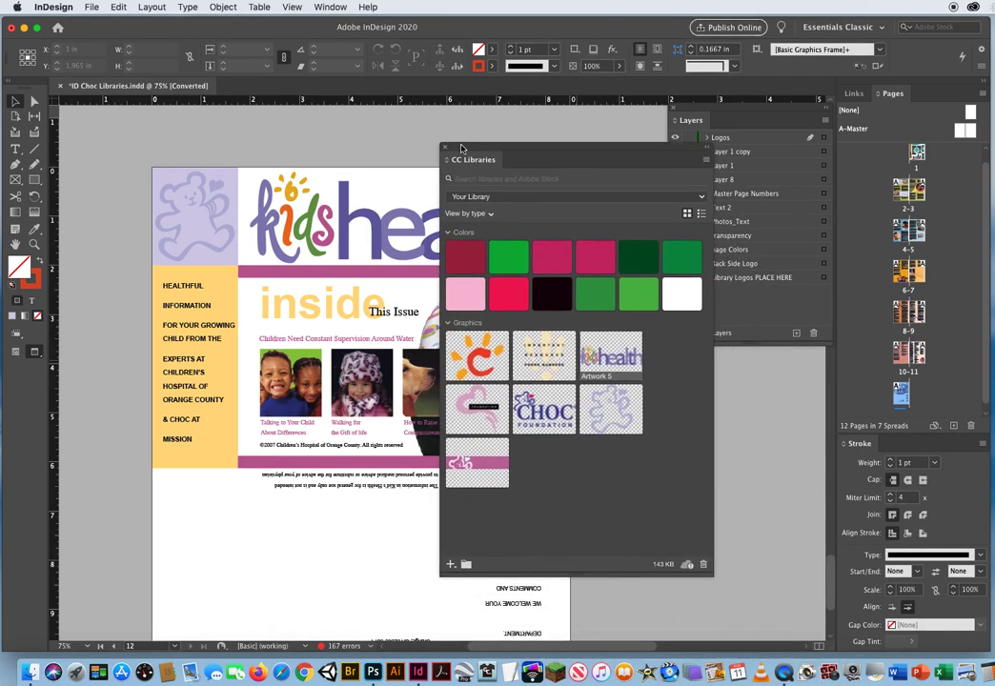
left_click(440, 148)
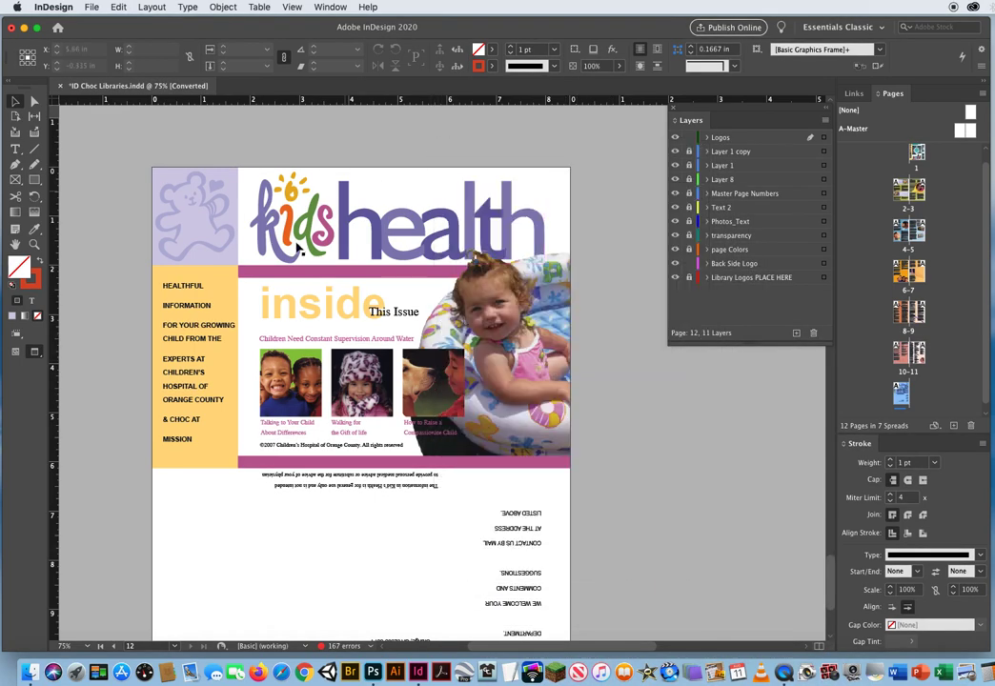
Step: Undock the Links panel over page 12 and examine the link information of the CHOC bear logo
left_click_drag(720, 102, 657, 136)
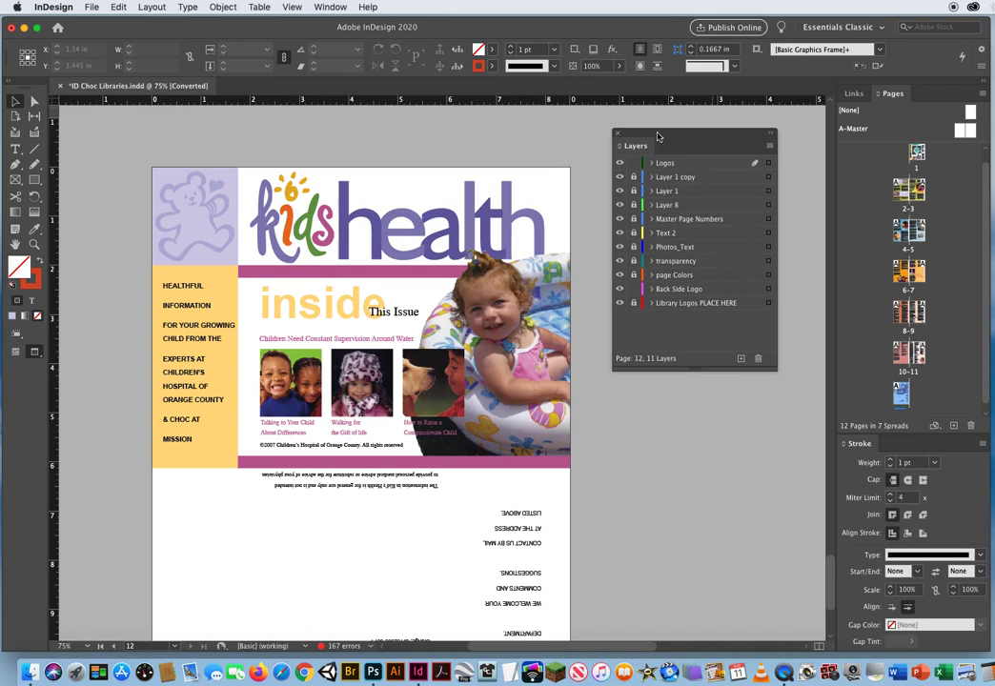
left_click(214, 198)
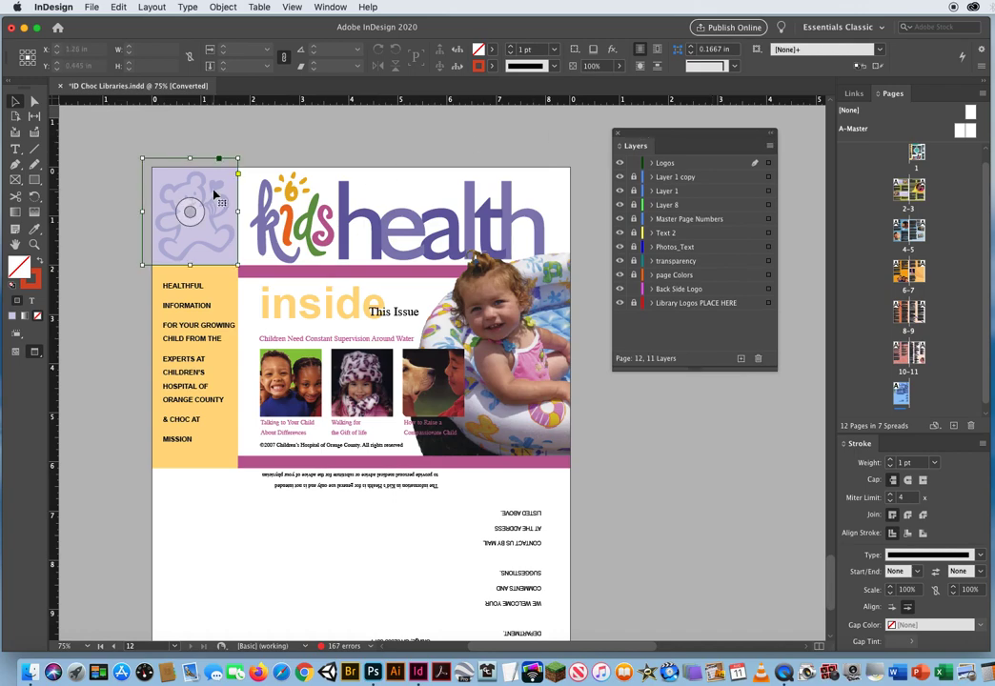
left_click(852, 93)
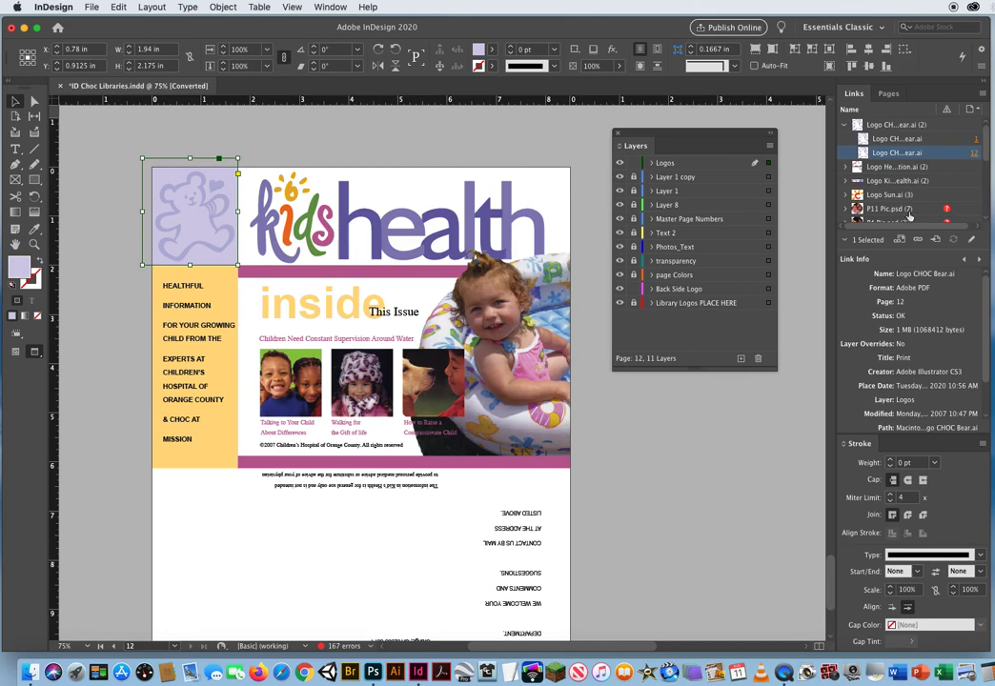
left_click_drag(869, 102, 403, 131)
left_click(410, 154)
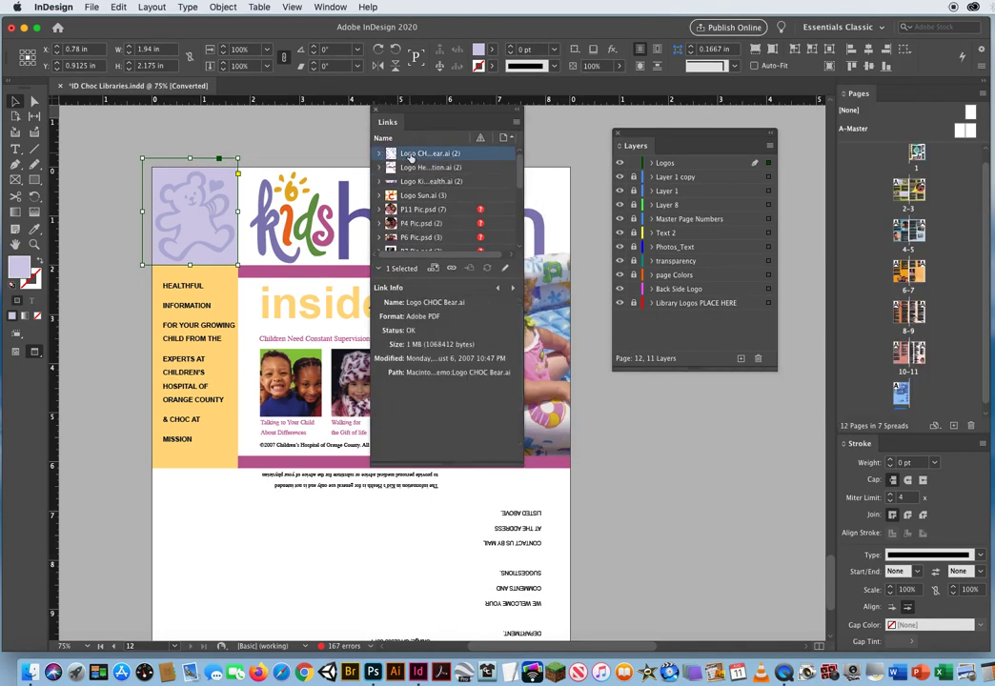
Step: Examine the link information of the Heart Foundation and Kids Health logos, including the Kids Health instance on page 12
left_click(416, 168)
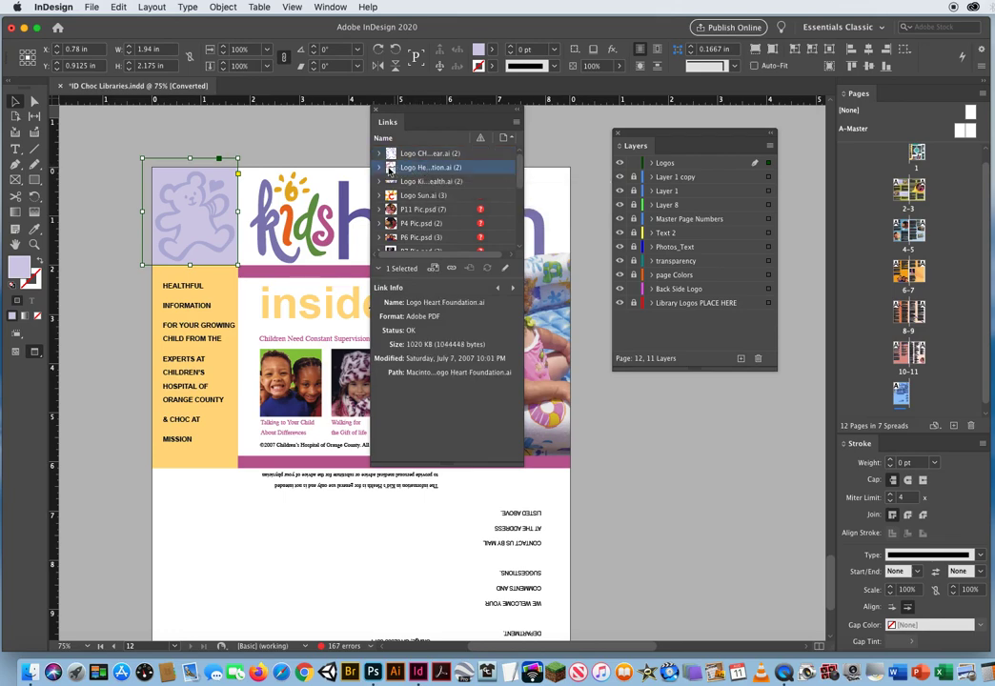
left_click(429, 182)
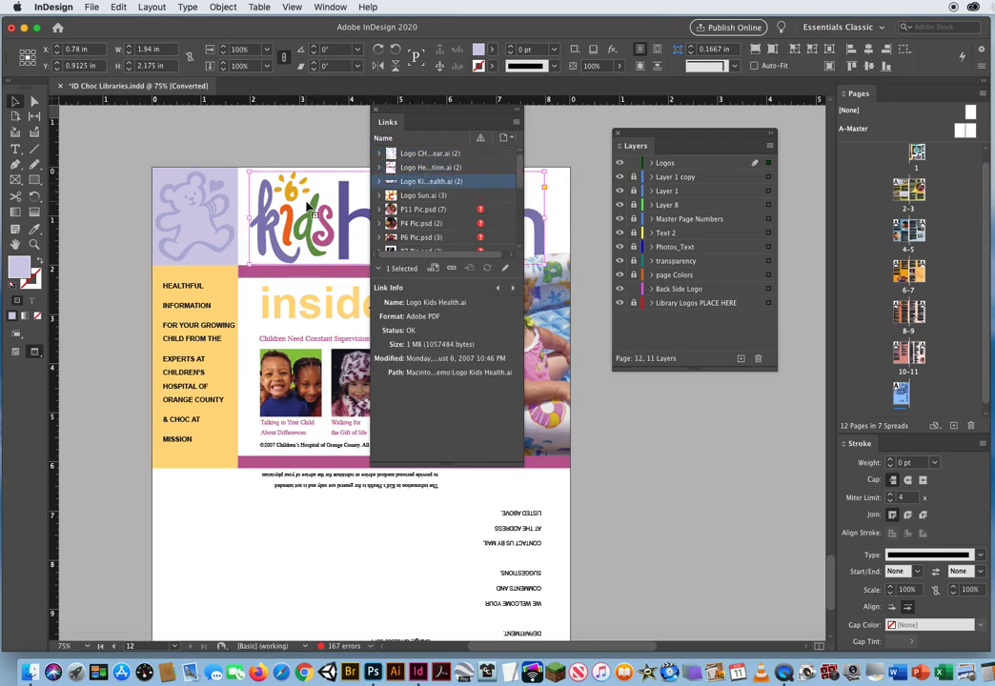
double_click(425, 182)
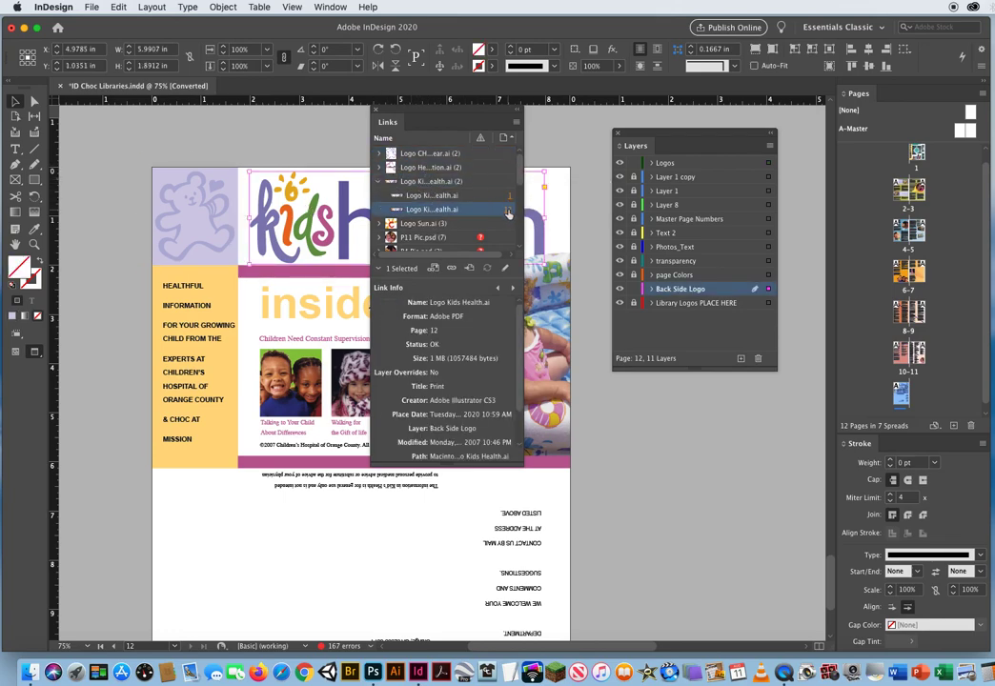
left_click(380, 182)
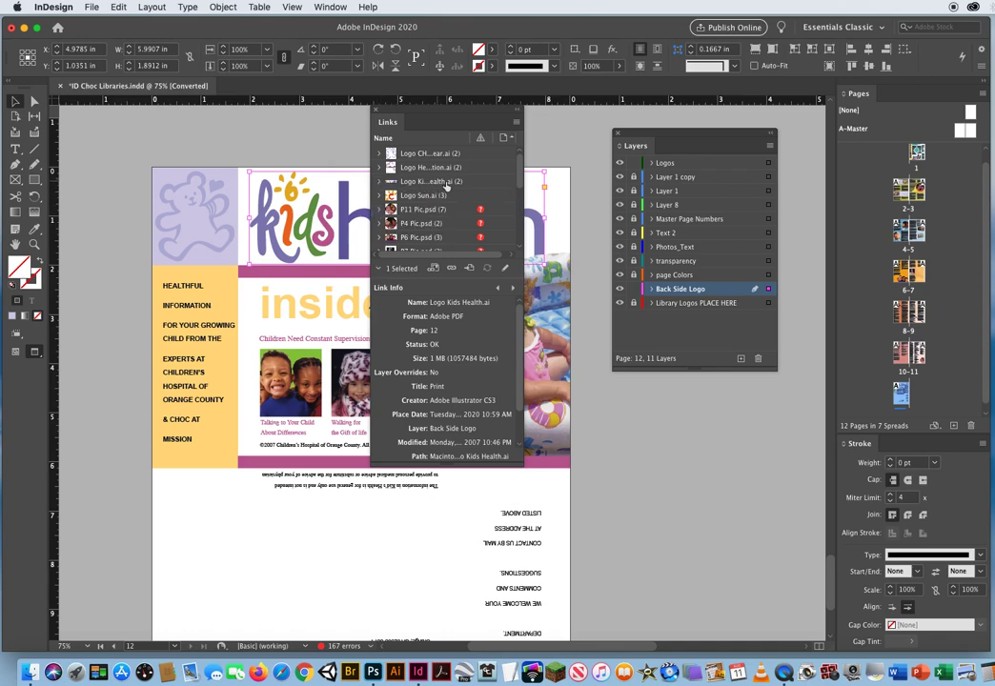
left_click_drag(518, 167, 518, 195)
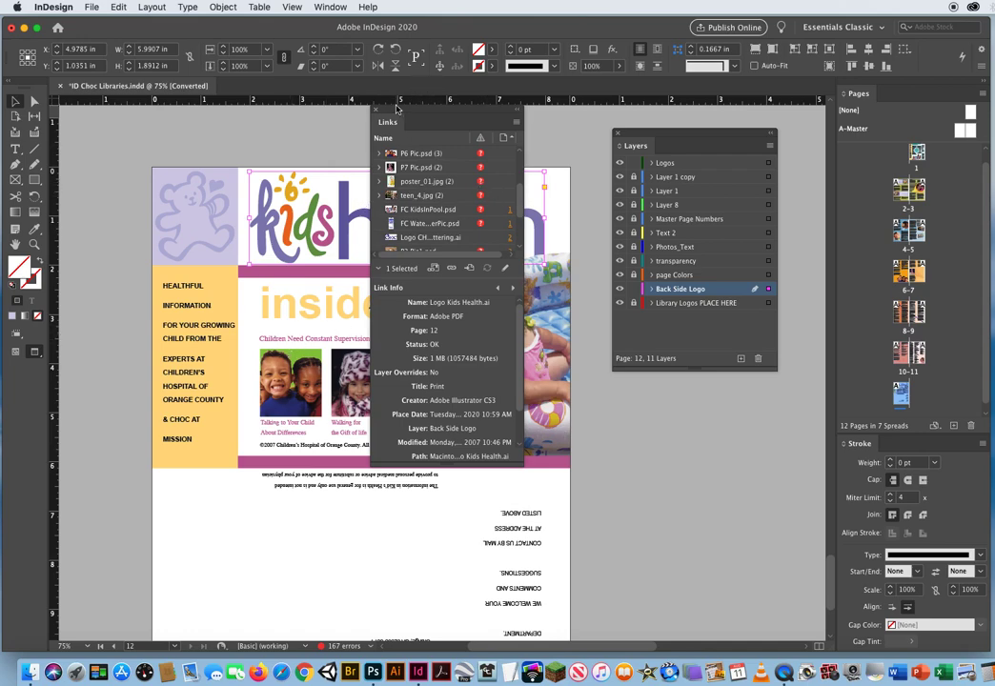
Step: Move the Links panel clear of the page 12 artwork and examine the CHOC bear logo's link details again
left_click_drag(396, 109, 696, 114)
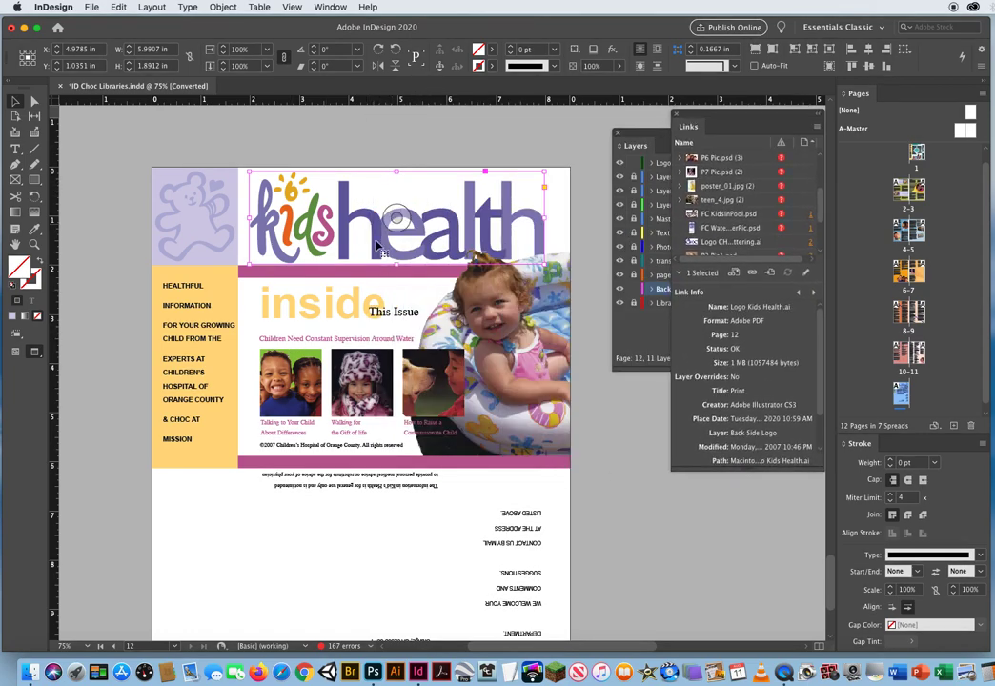
left_click(615, 418)
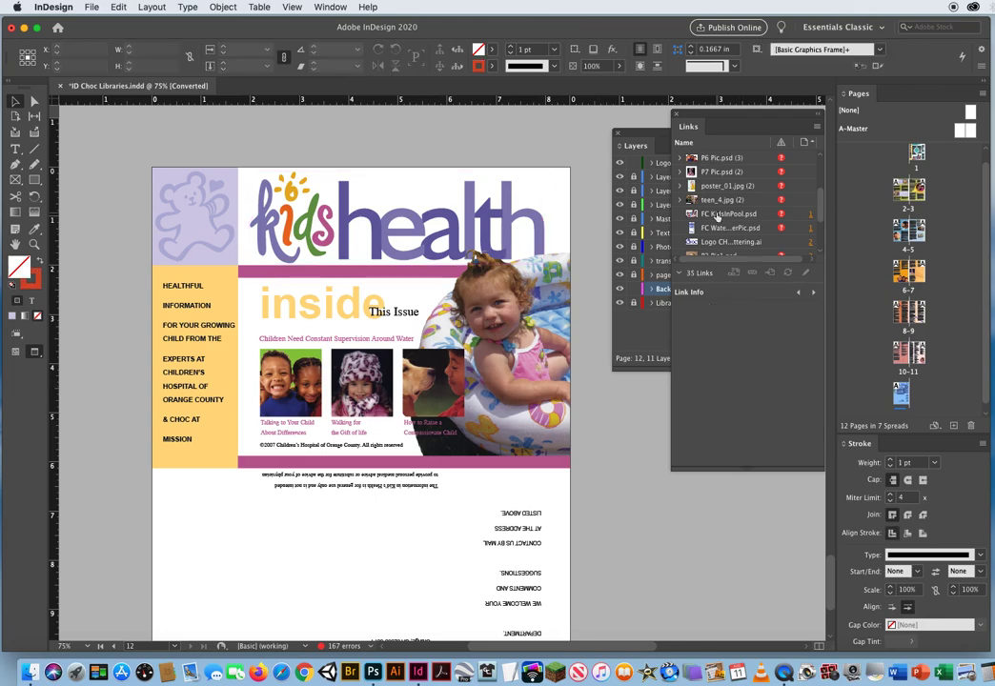
left_click_drag(821, 208, 819, 155)
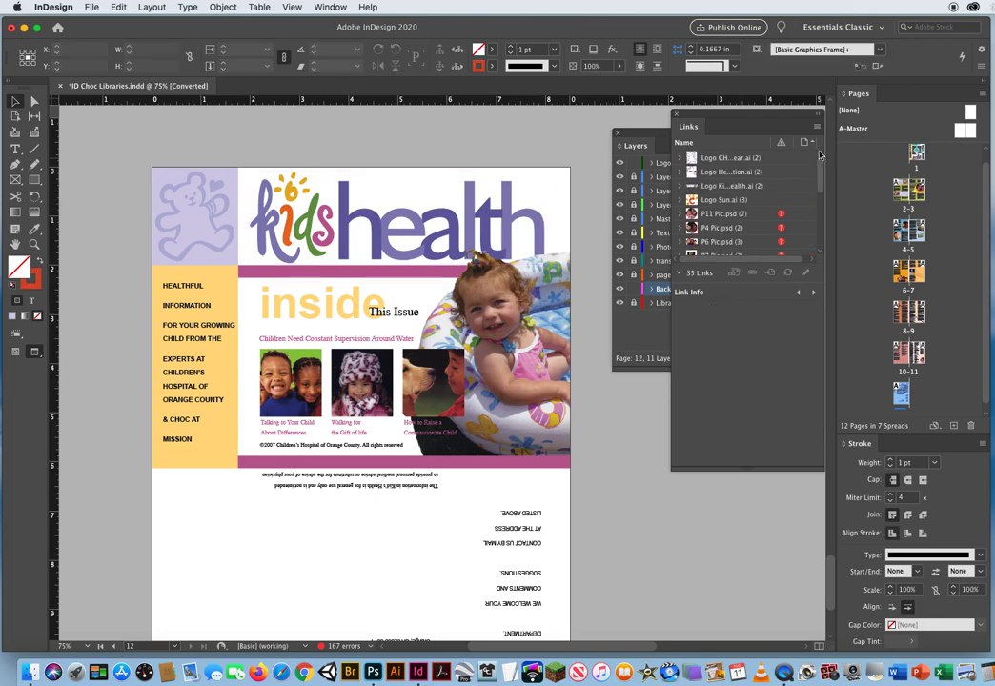
left_click(721, 159)
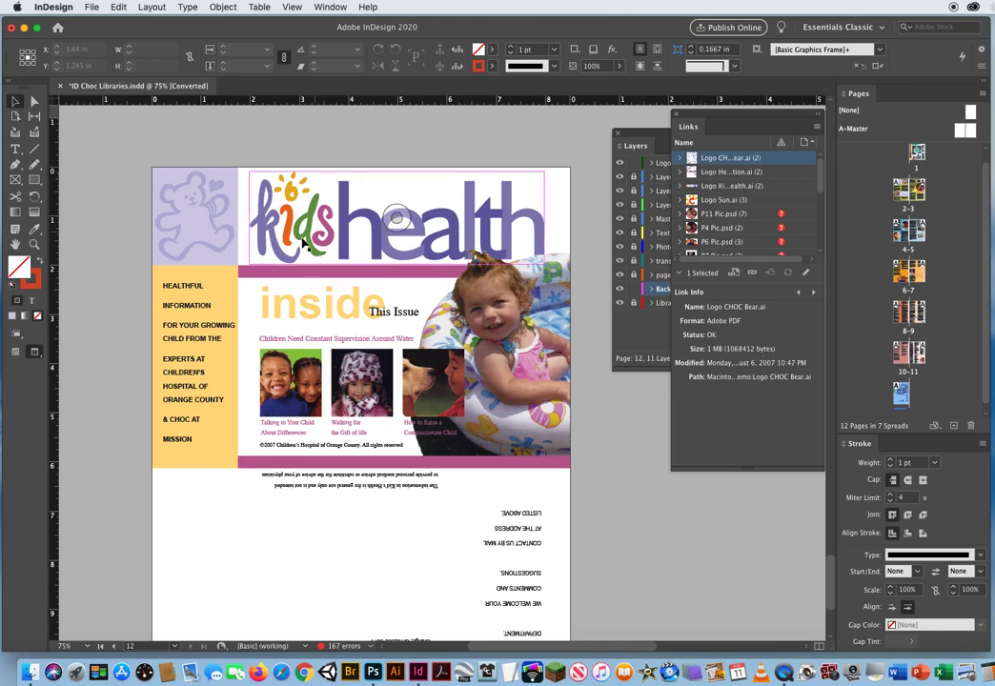
Step: Inspect the kids health logo lettering on page 12 at high magnification, and return to a full-page view
key("z")
left_click_drag(152, 169, 267, 230)
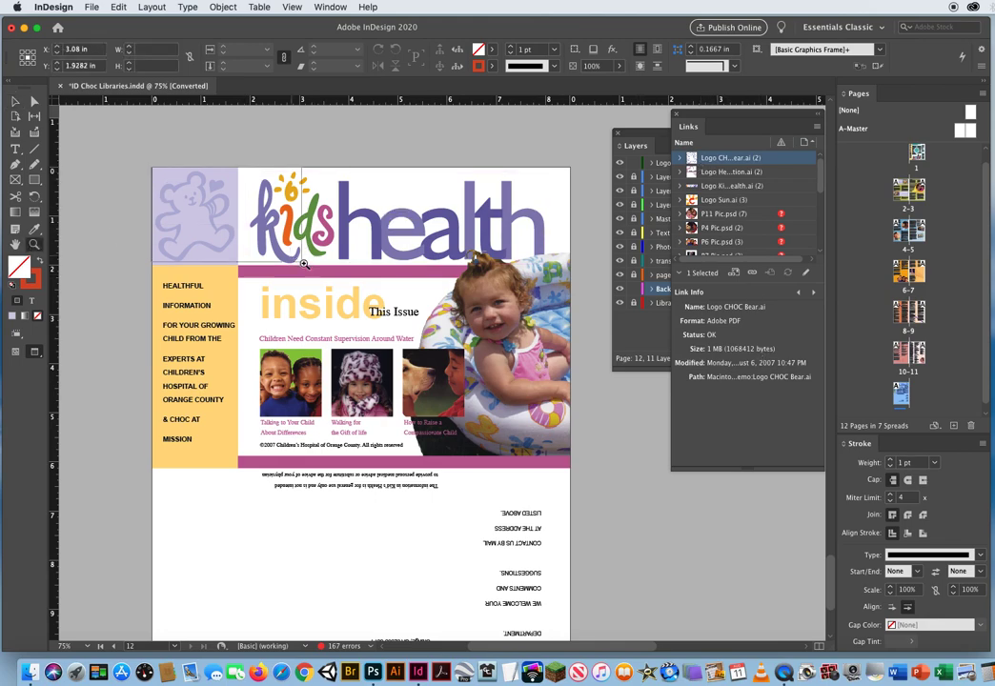
left_click_drag(522, 455, 119, 417)
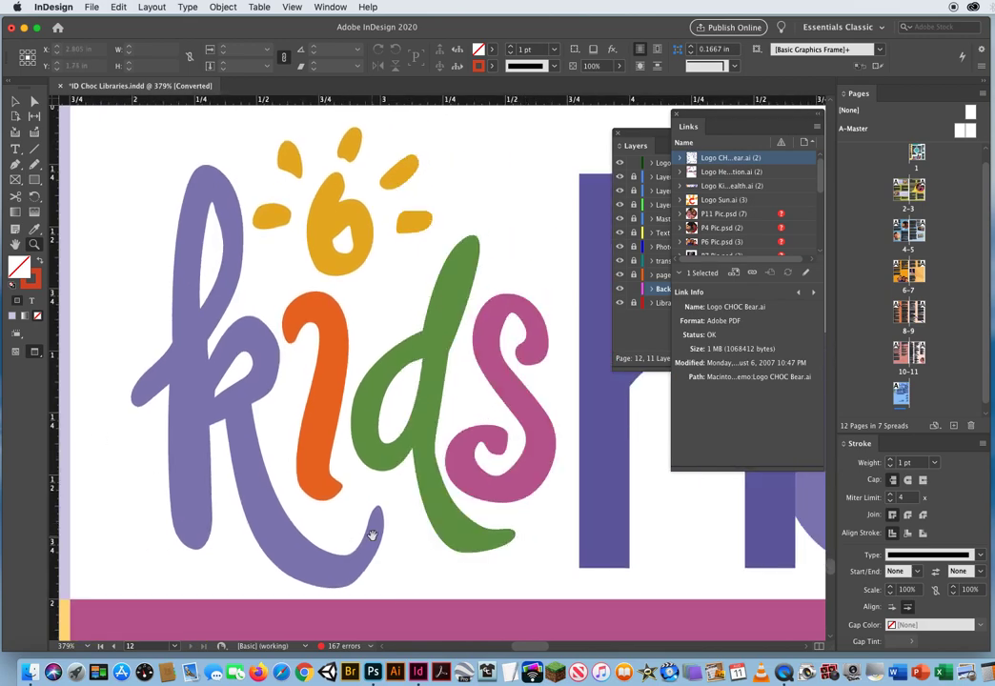
left_click_drag(476, 402, 118, 438)
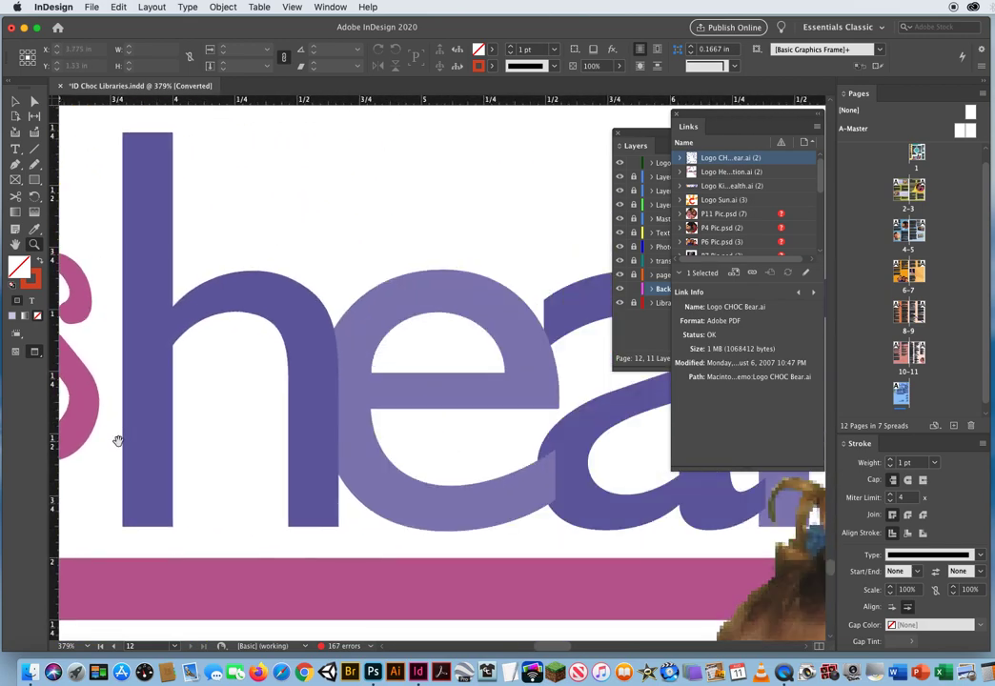
double_click(13, 245)
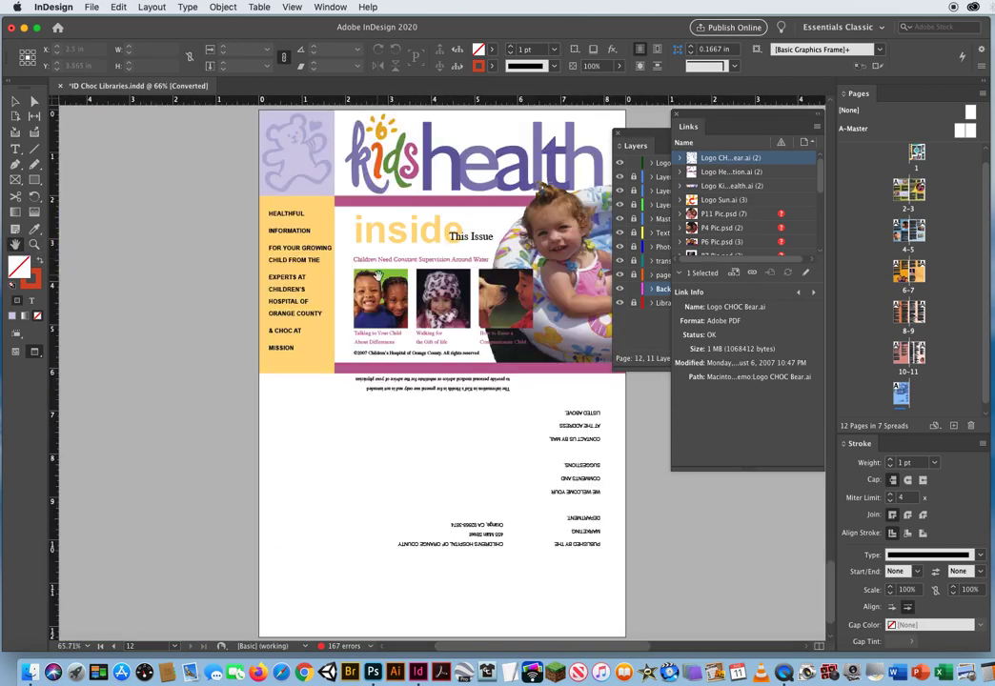
Step: Review the newsletter's spreads from page 12 back to the cover, checking the placed logos beside the Links panel
scroll(317, 193, "up", 10)
scroll(317, 193, "right", 3)
scroll(398, 220, "up", 15)
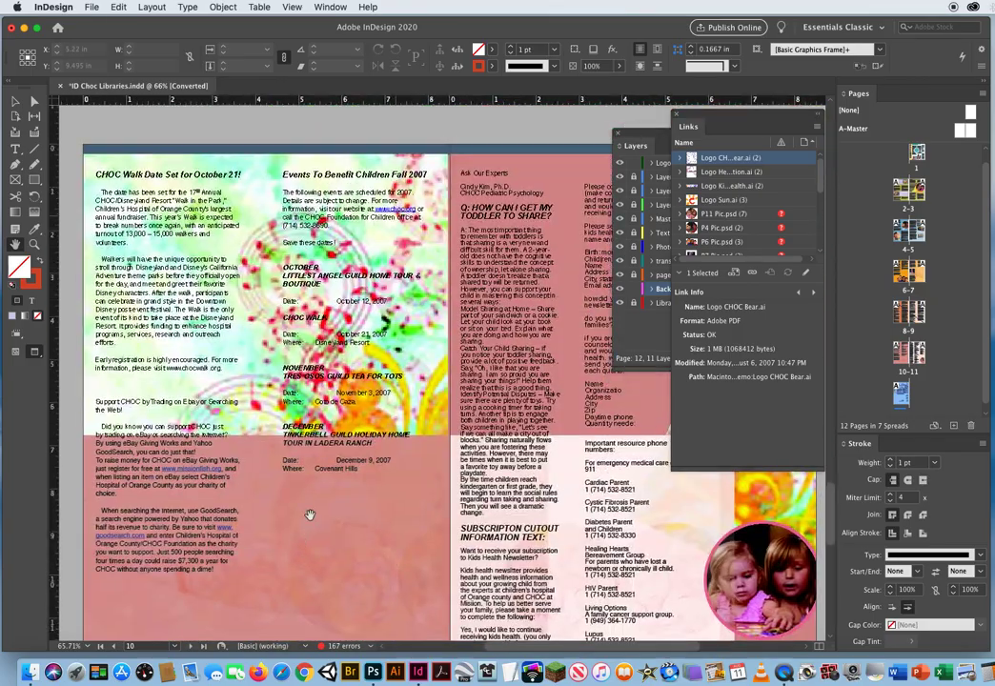
scroll(366, 347, "up", 20)
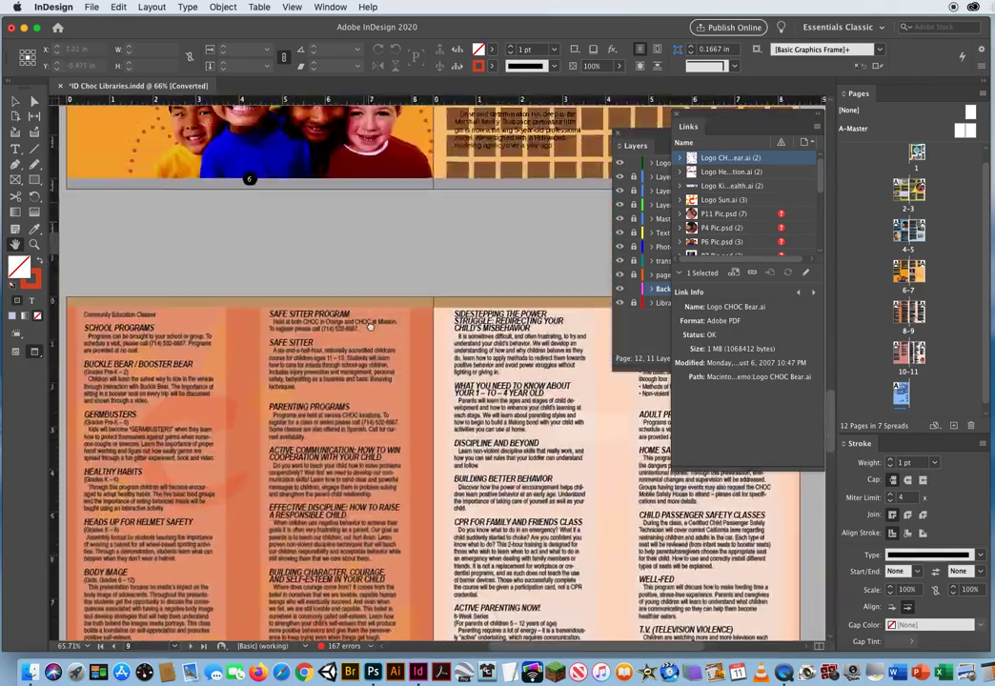
scroll(374, 376, "up", 20)
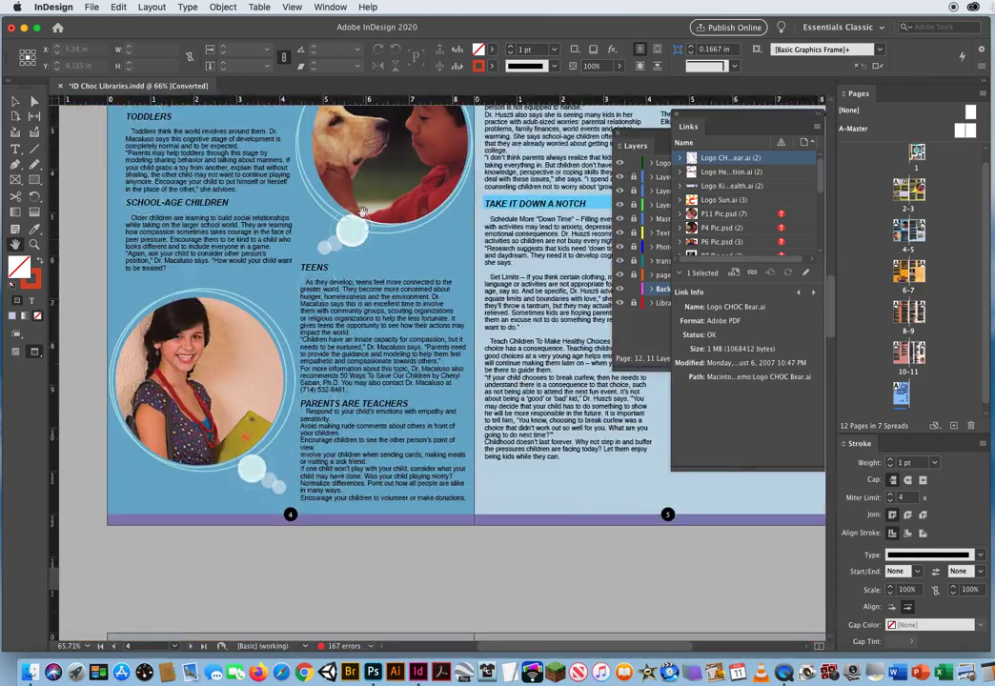
scroll(385, 213, "up", 10)
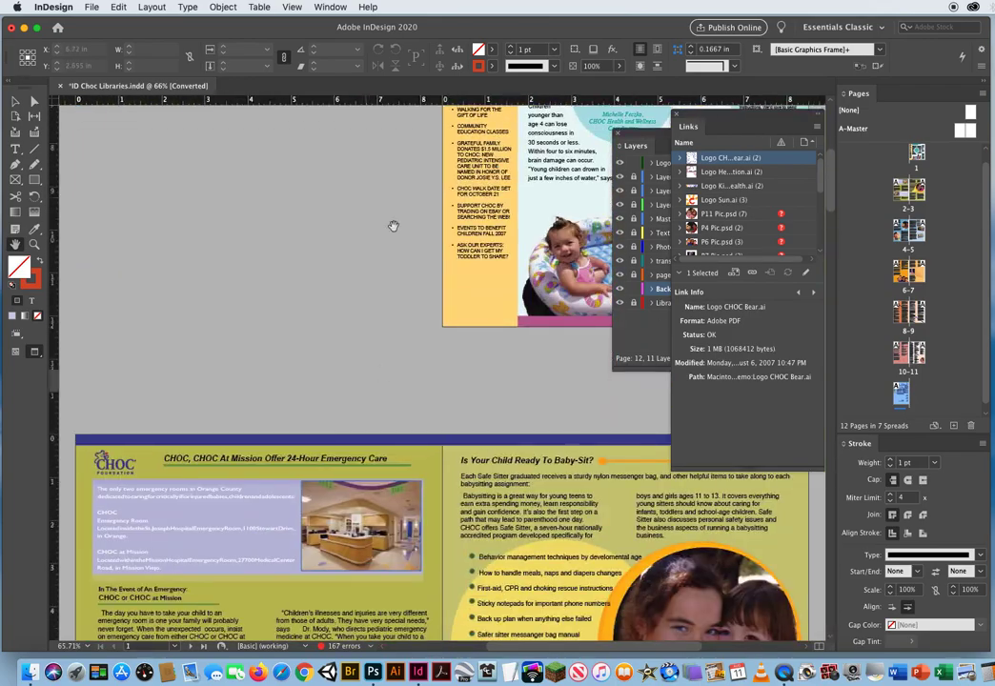
left_click_drag(238, 458, 139, 488)
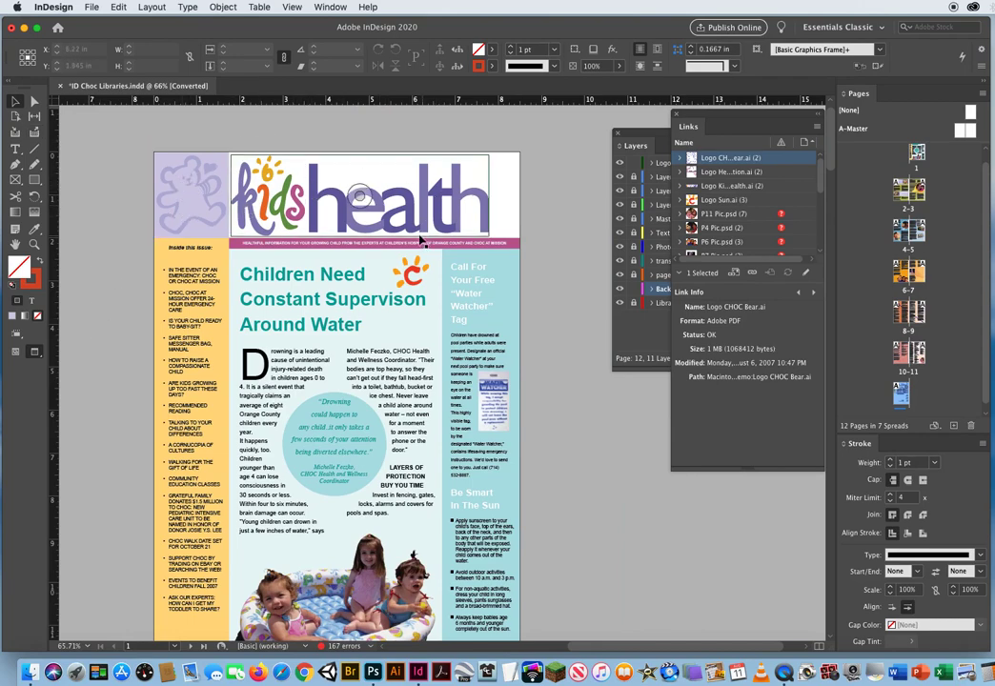
left_click(562, 336)
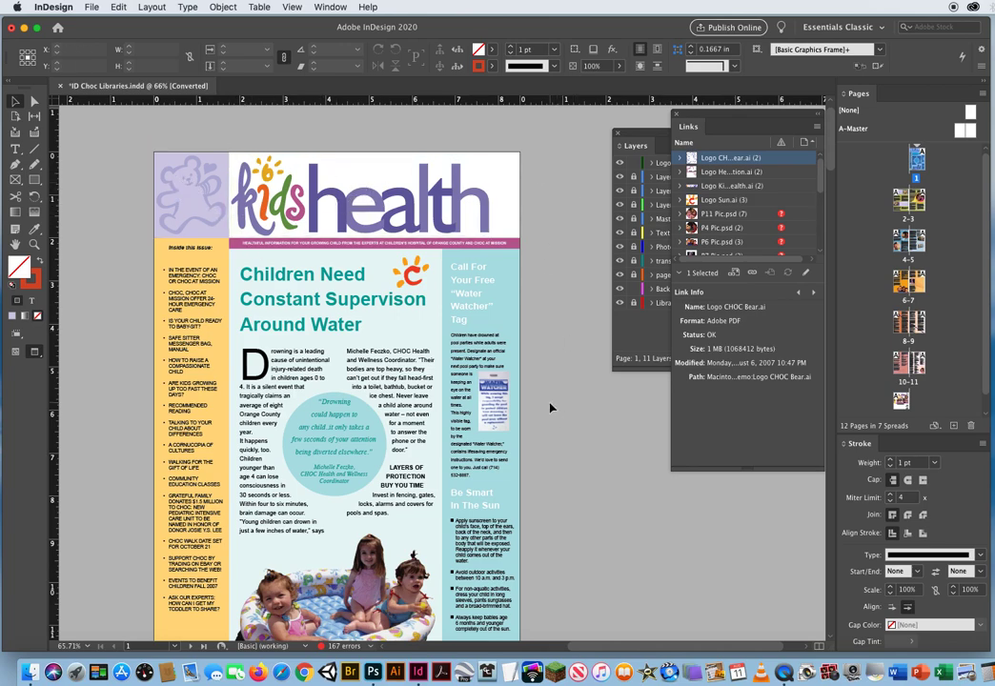
left_click_drag(717, 116, 624, 122)
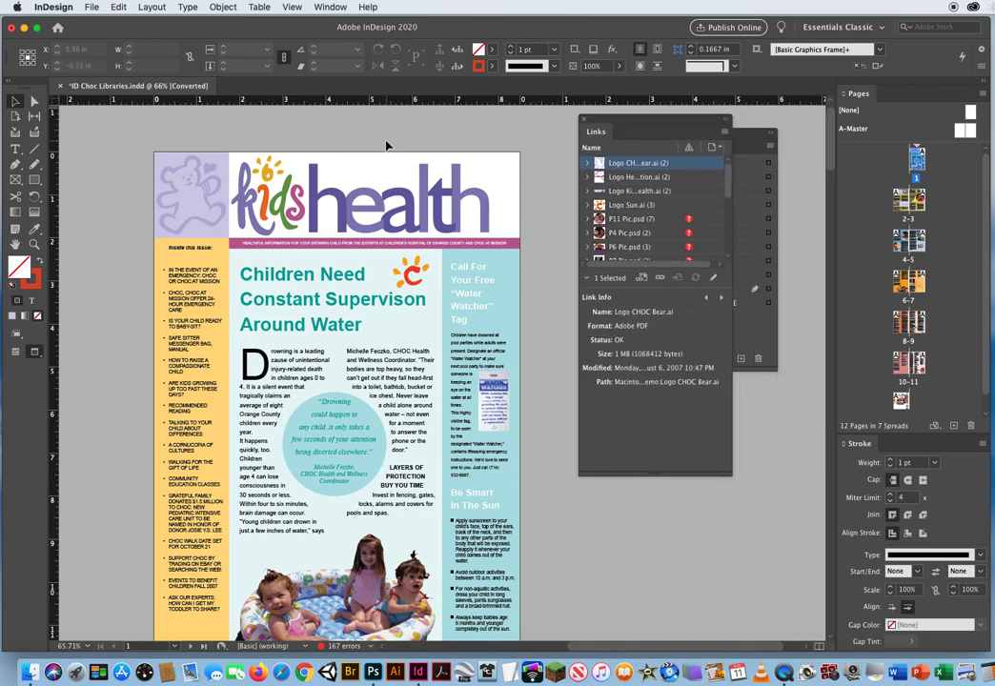